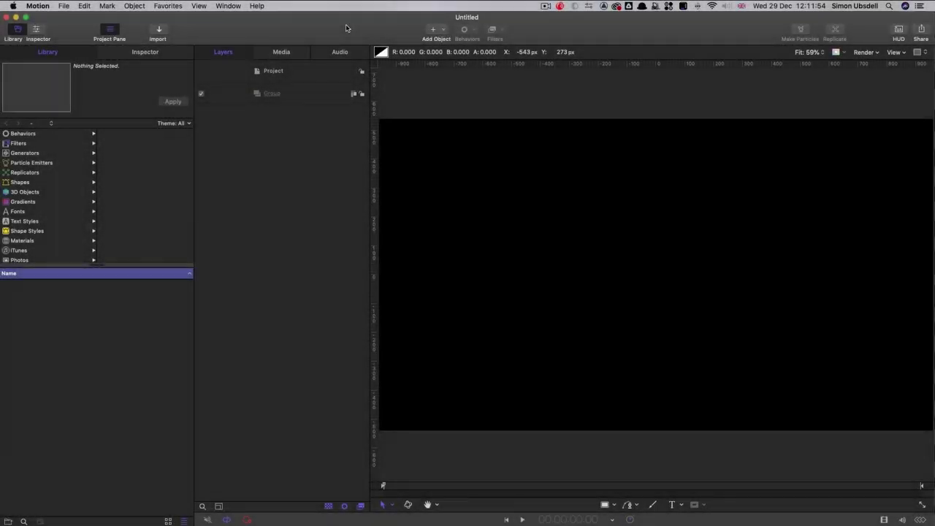
- Add a Clouds generator into the empty Group and drag its Speed to 0
key(super+3)
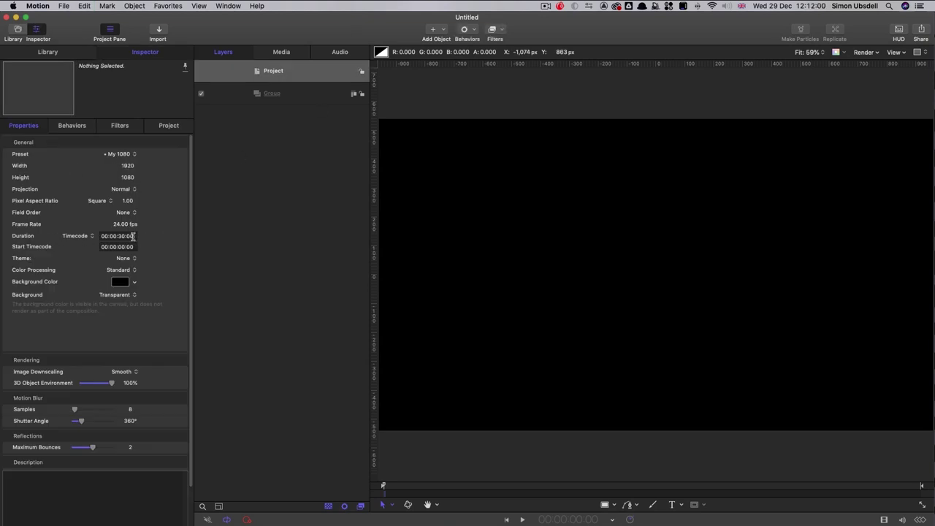
click(300, 94)
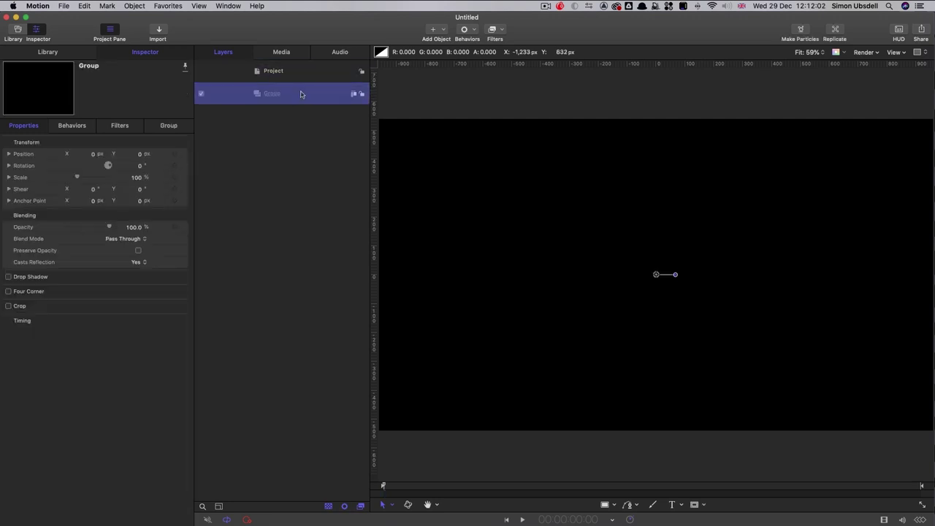
click(60, 58)
click(24, 154)
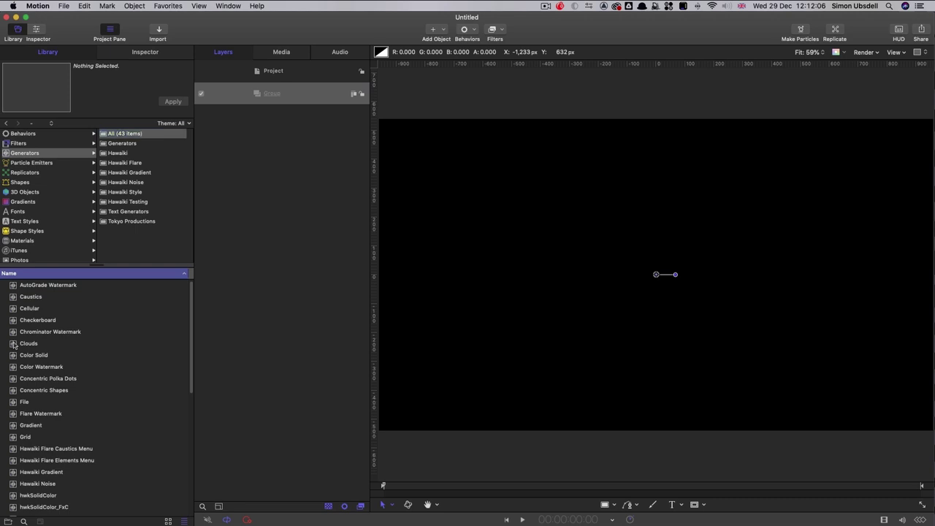
drag(33, 342, 292, 101)
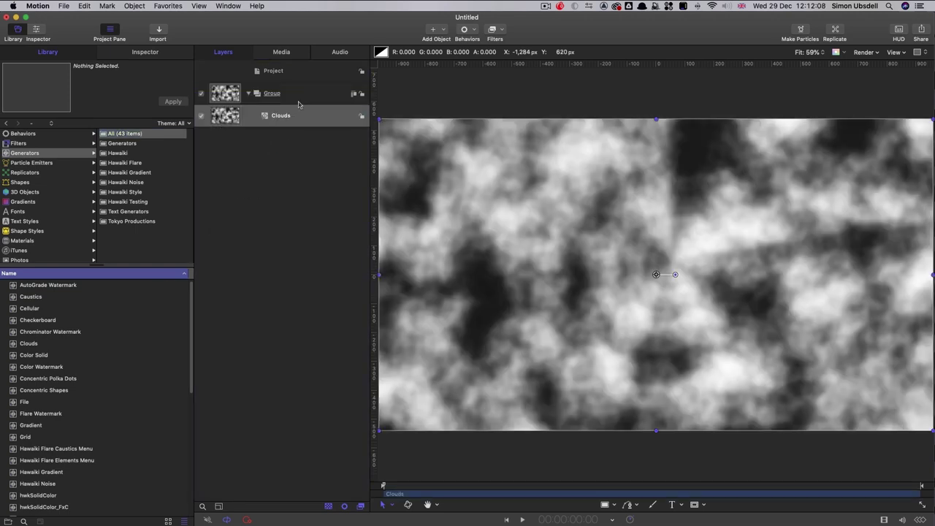
click(142, 54)
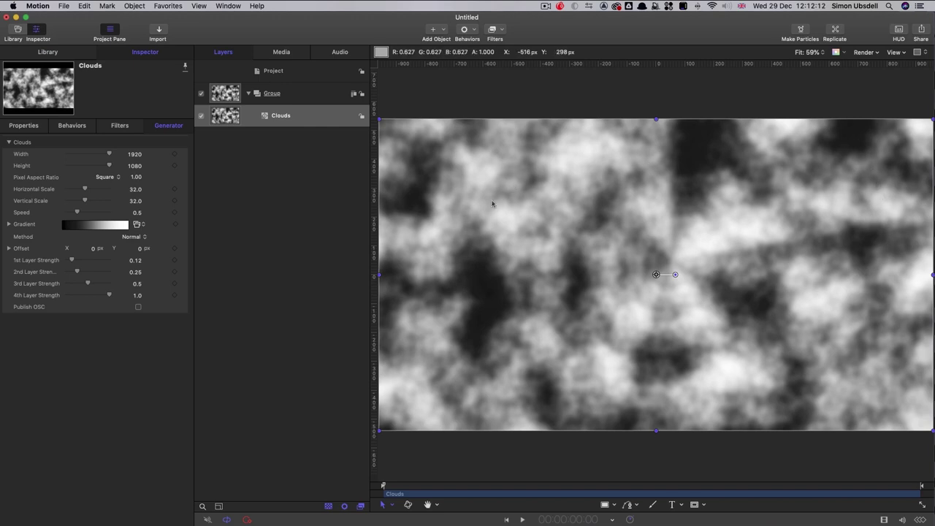
drag(77, 213, 22, 207)
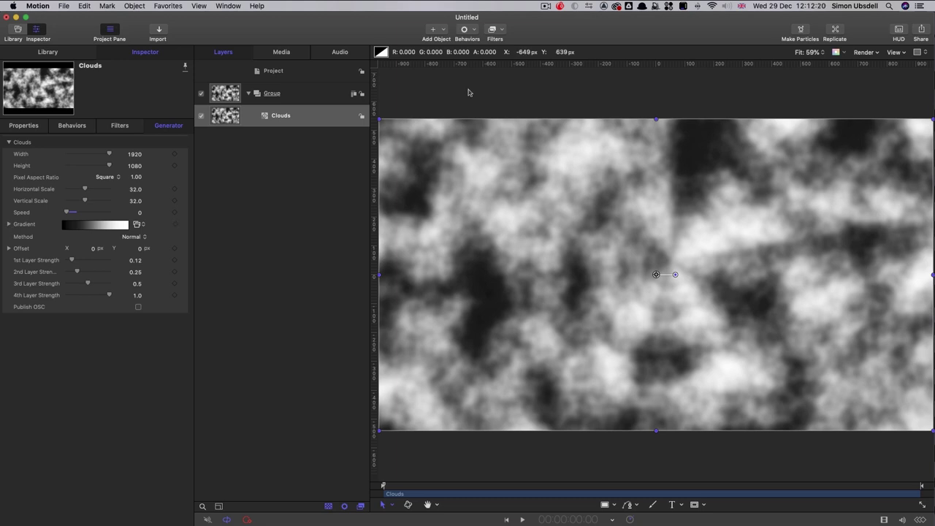
- Apply a Threshold filter to the Clouds layer with Smoothness 0
click(217, 117)
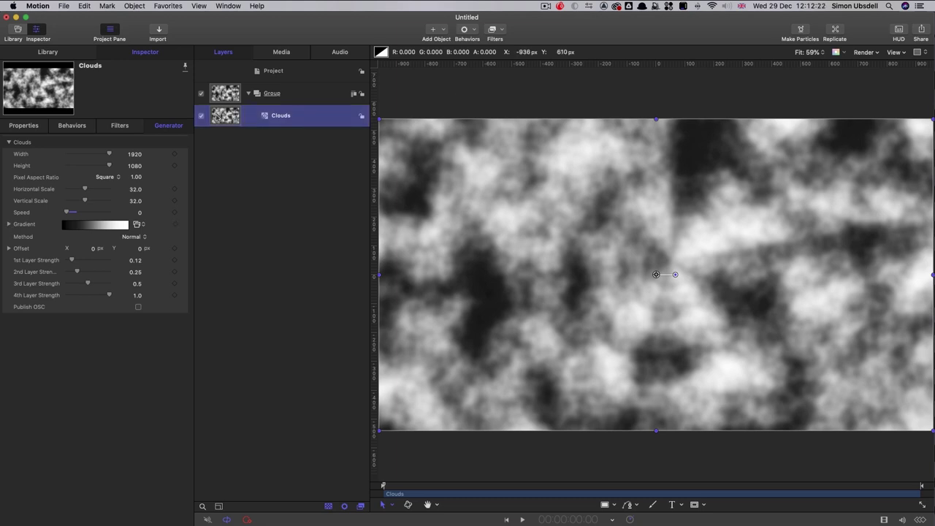
click(503, 30)
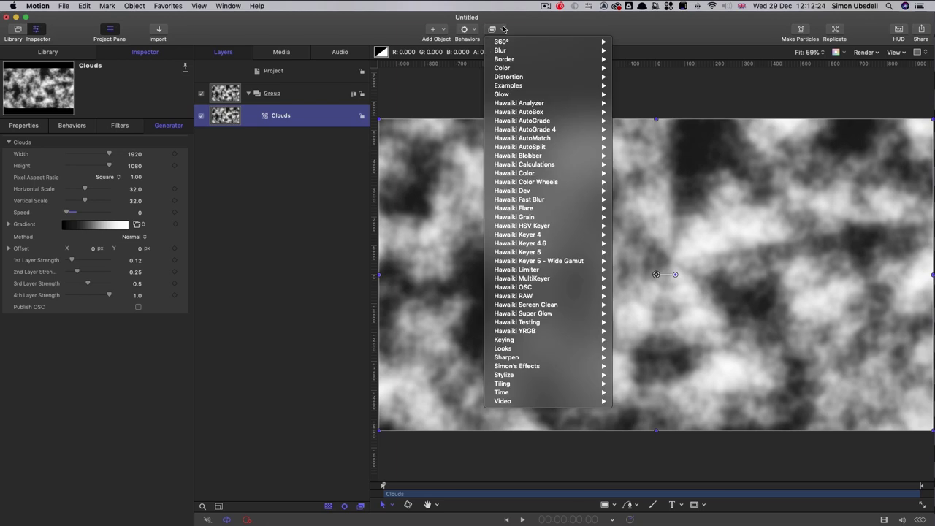
mouse_move(506, 68)
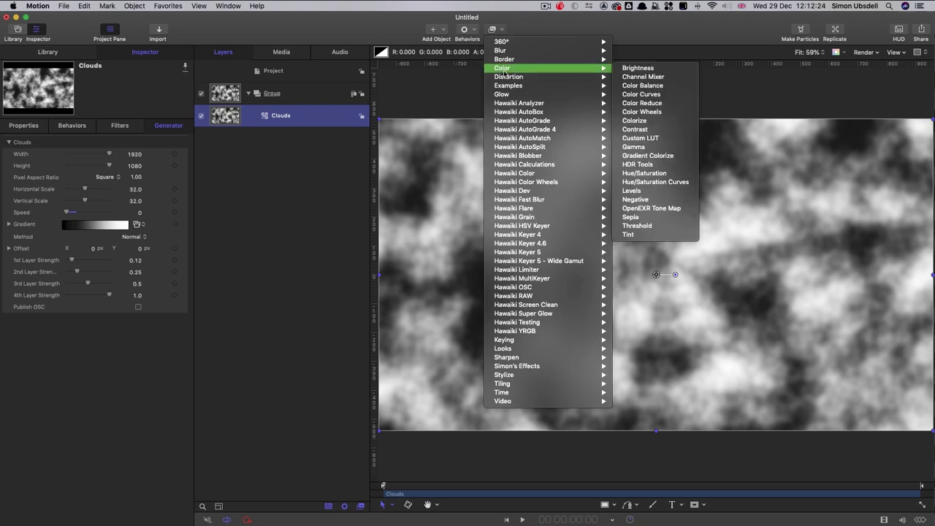
click(659, 229)
drag(72, 166, 2, 156)
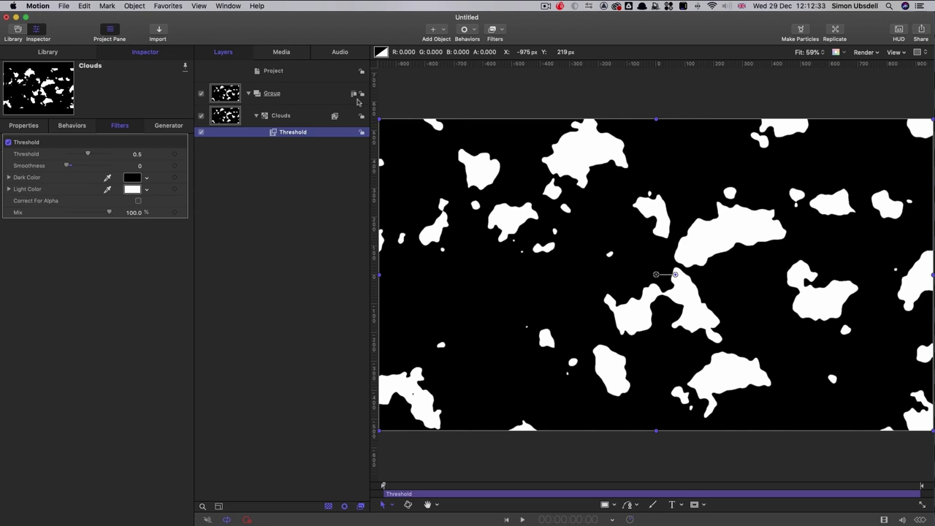
- Add a Line Art filter with black Paper Color and white Ink Color
click(501, 29)
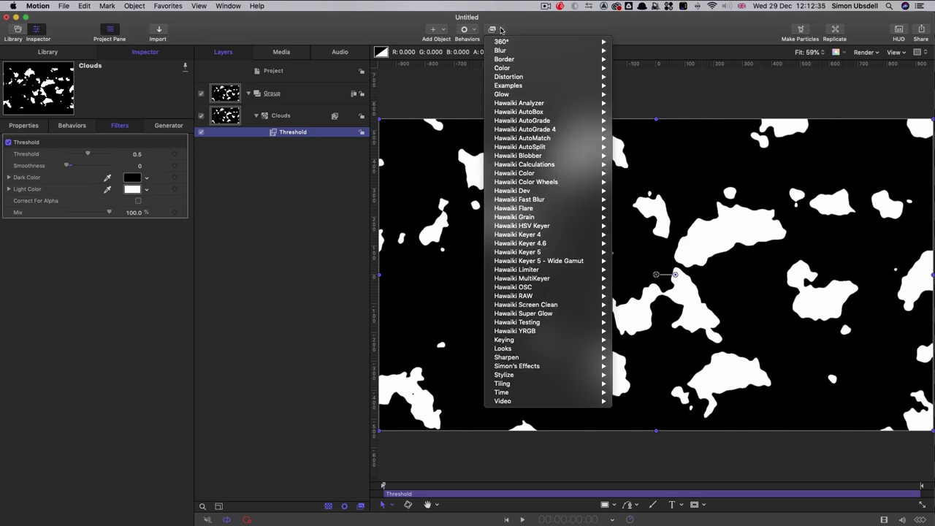
mouse_move(527, 375)
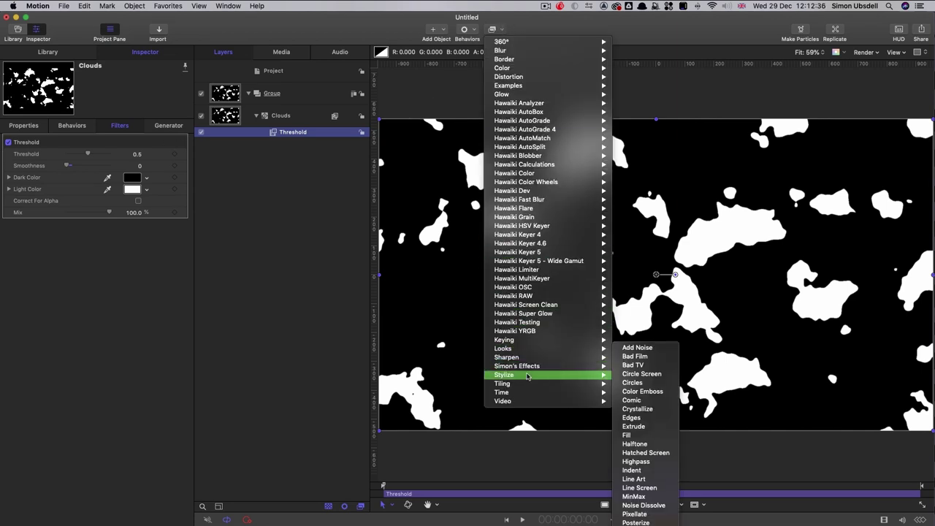
click(633, 479)
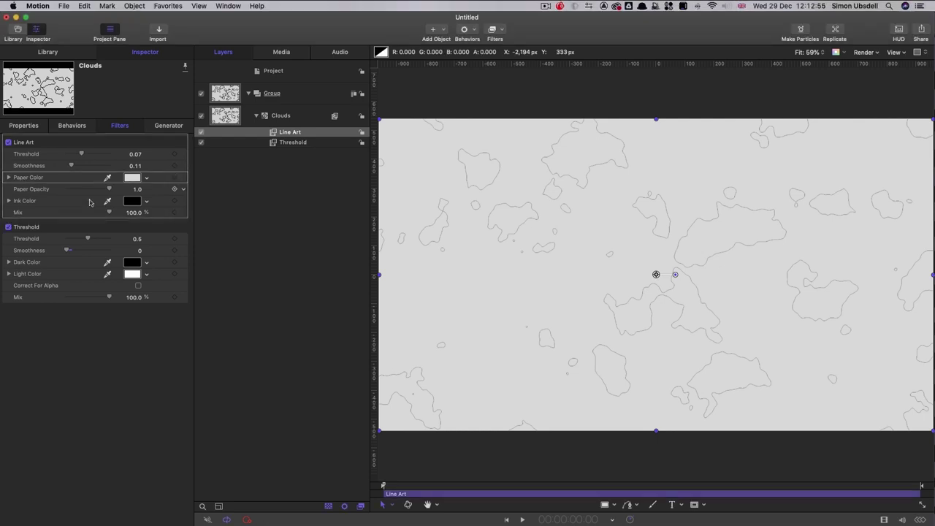
click(132, 178)
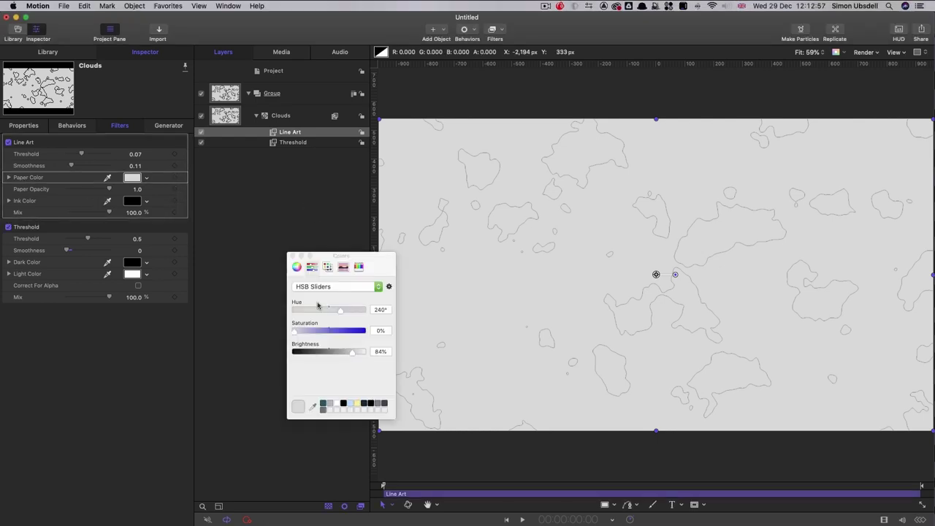
drag(351, 352, 335, 352)
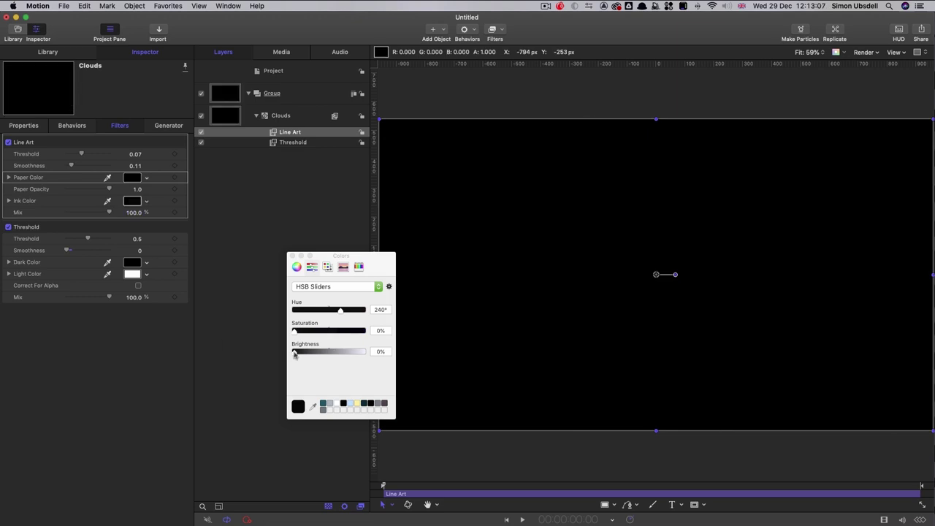
drag(294, 353, 364, 352)
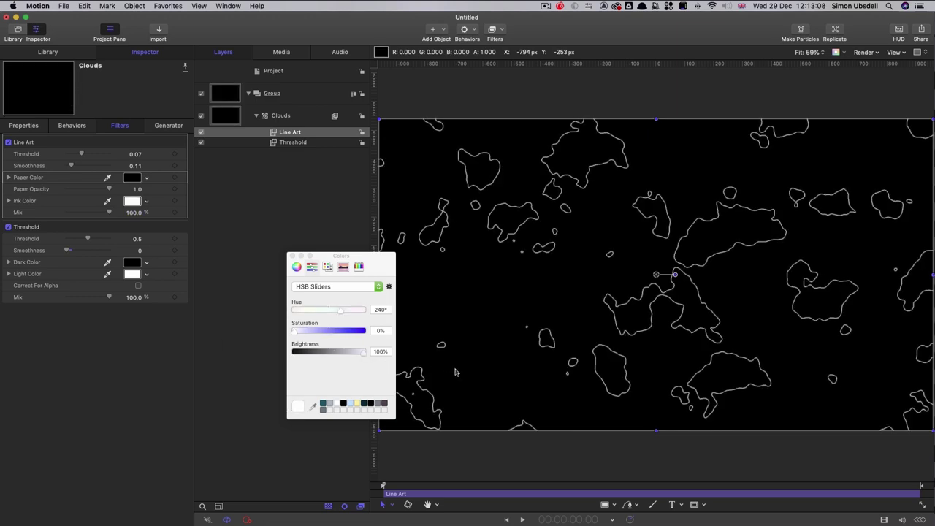
click(290, 256)
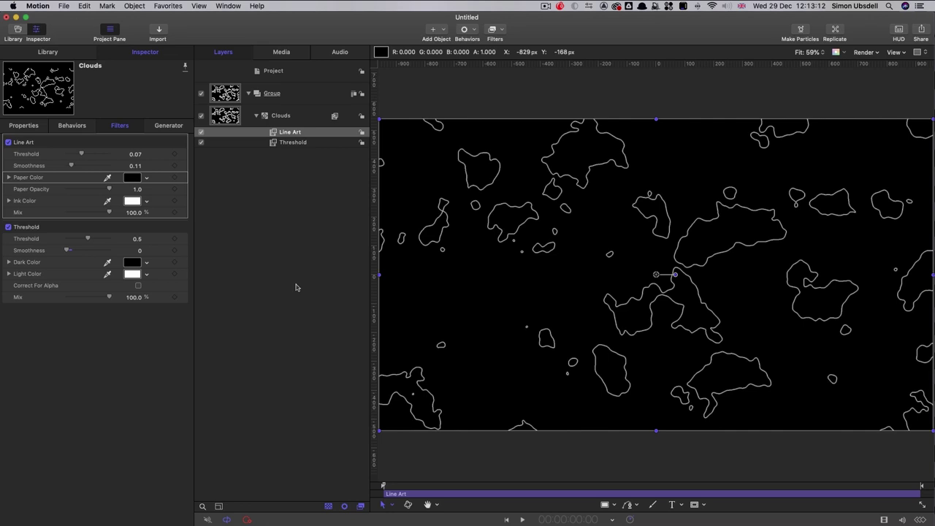
- Add a second Threshold filter with Threshold 0.25 and Smoothness 0
click(502, 29)
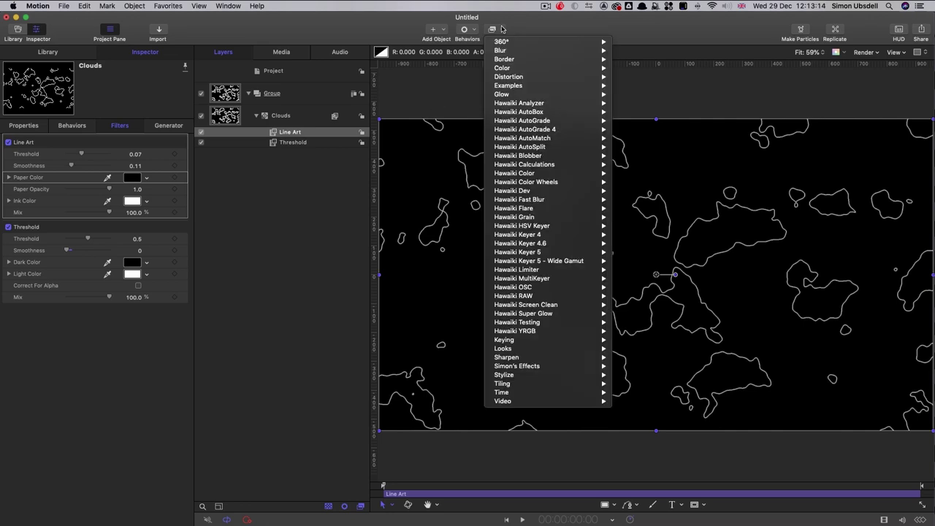
mouse_move(512, 69)
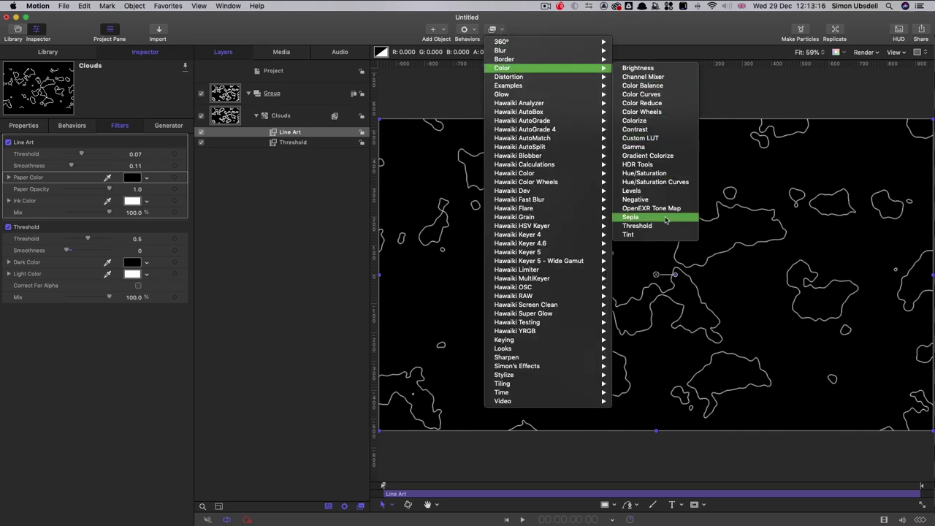
click(662, 226)
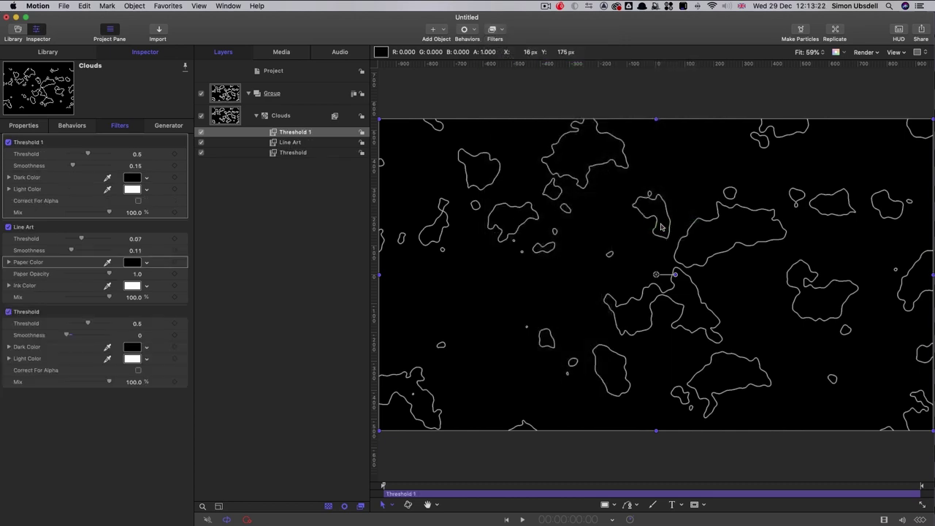
click(137, 154)
key(BackSpace)
text(.25)
key(Tab)
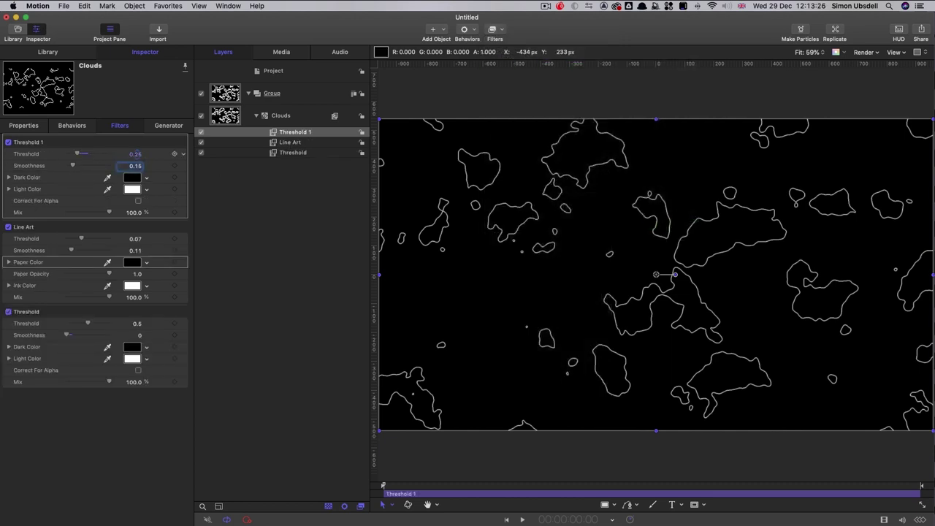
text(0)
- Add a MinMax filter set to Maximum mode with Radius 1
click(491, 31)
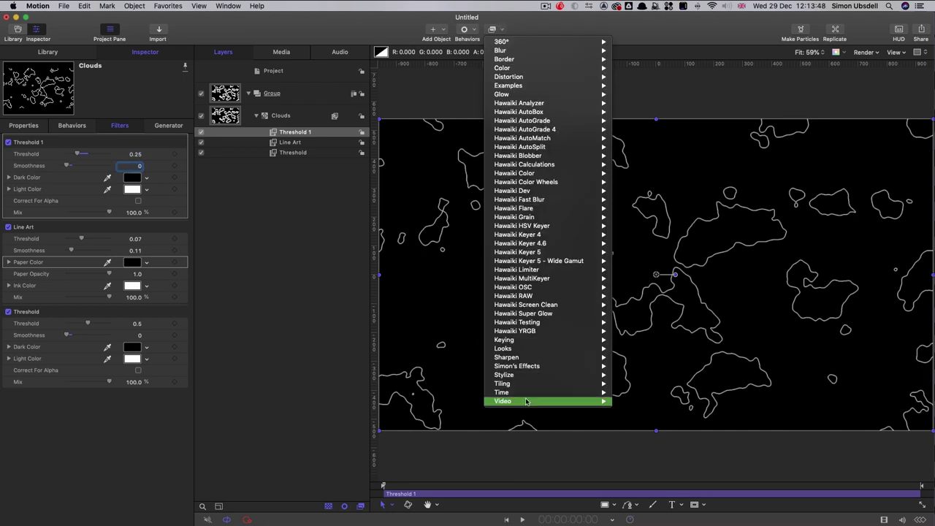
mouse_move(521, 377)
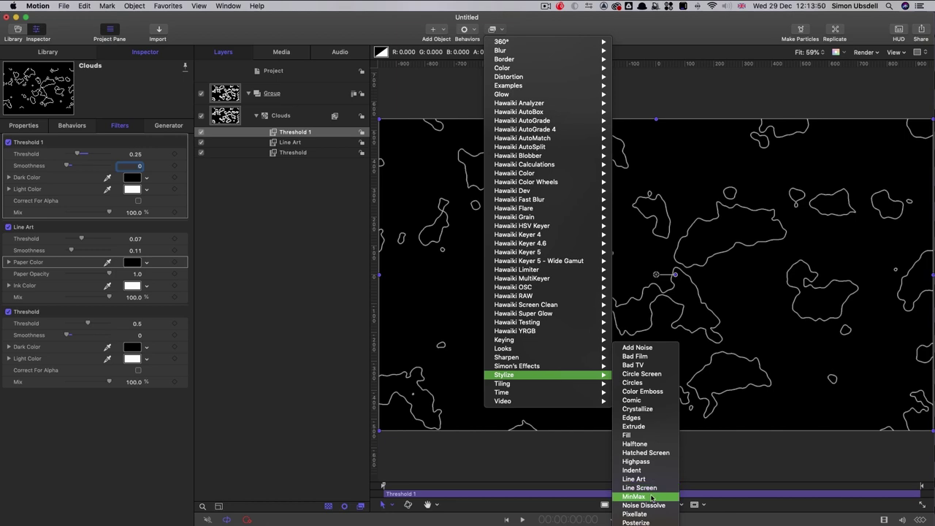
click(652, 498)
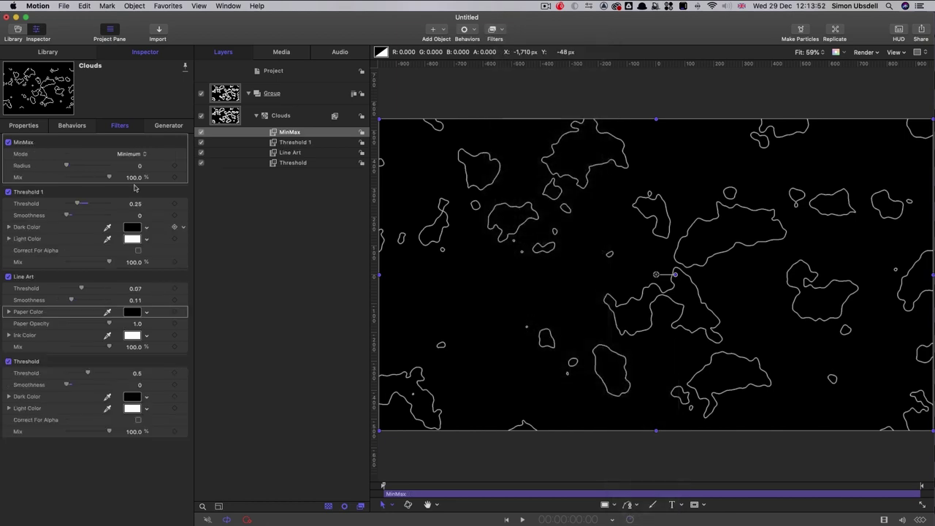
click(132, 154)
click(132, 163)
text(1)
key(Return)
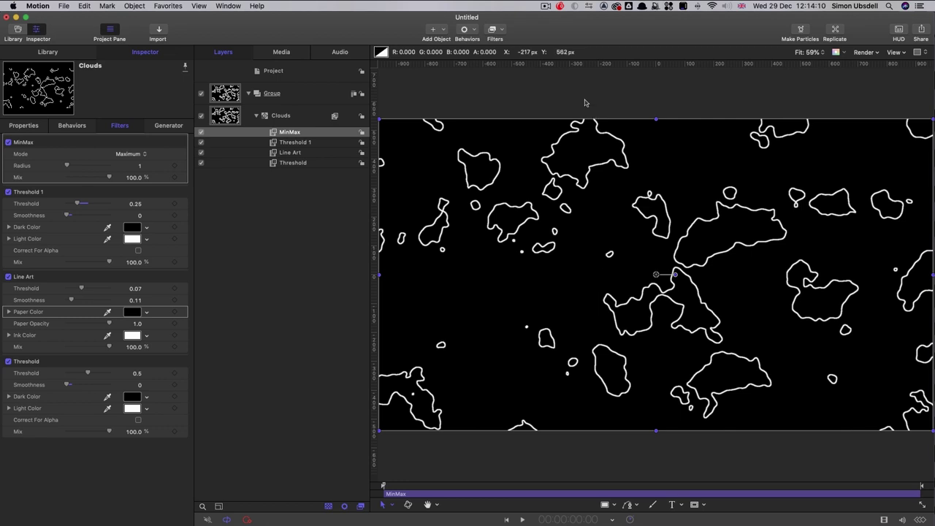
- Add a Channel Mixer filter and set its Alpha-Alpha value to 0
click(494, 30)
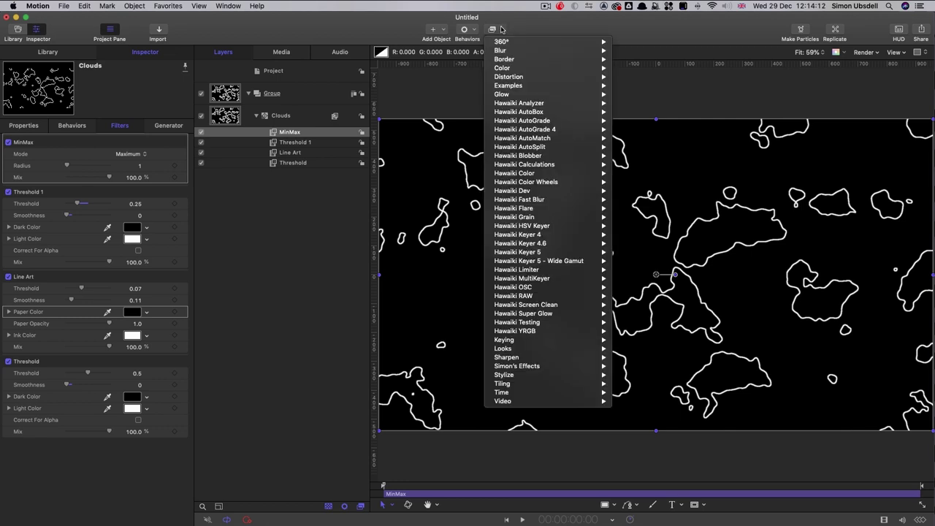
mouse_move(508, 69)
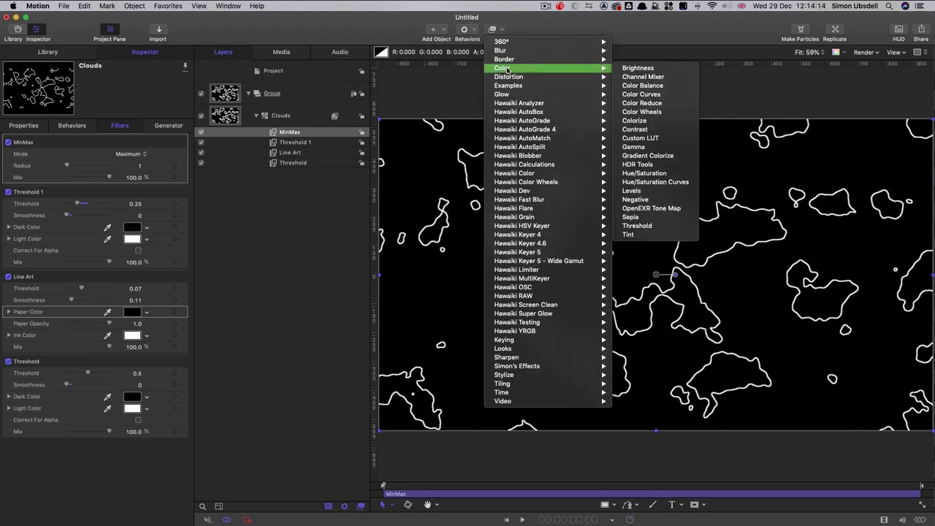
click(640, 82)
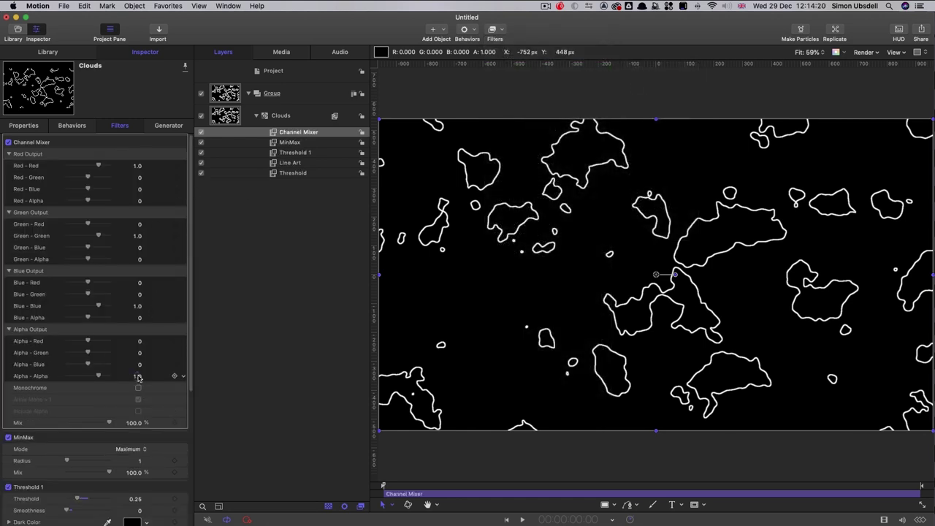
click(138, 377)
text(0)
key(Return)
- Set the Channel Mixer's Alpha-Red, Alpha-Green and Alpha-Blue values to 1
click(138, 341)
text(1)
key(Tab)
text(1)
key(Tab)
text(1)
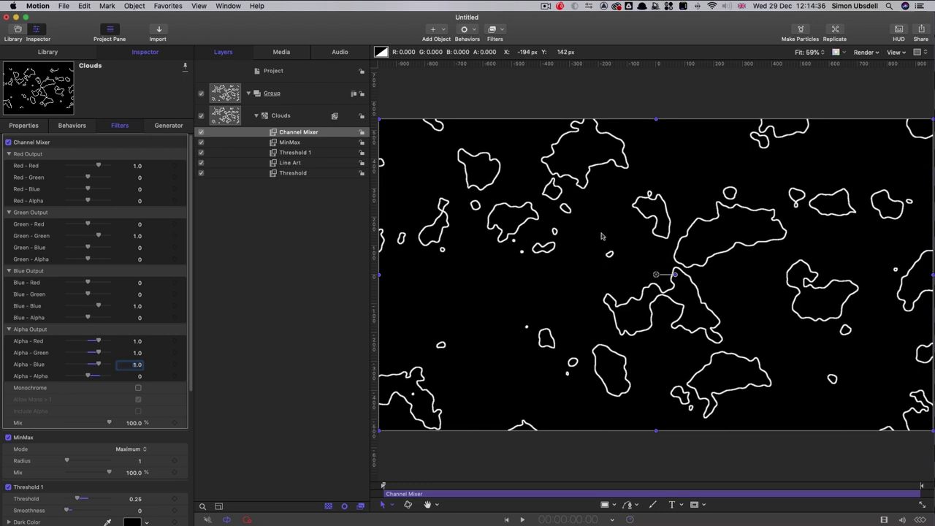
click(225, 117)
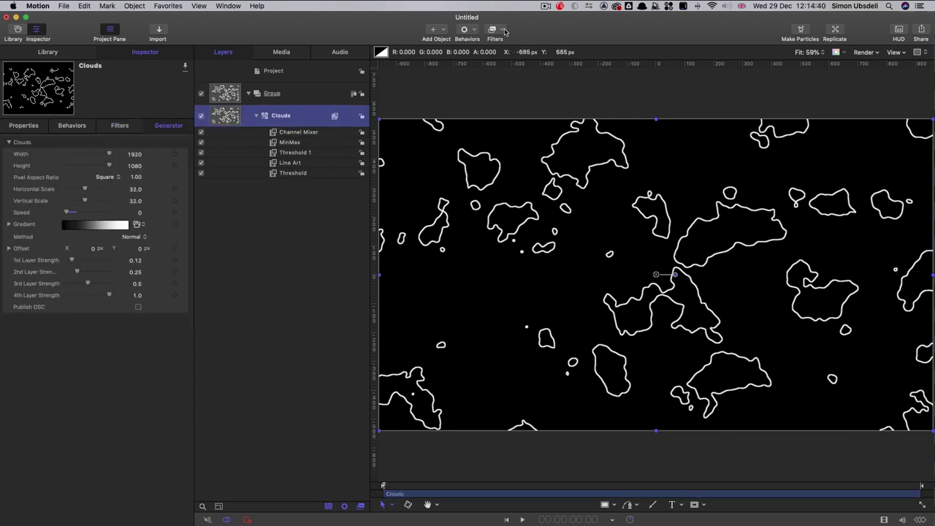
- Add a Colorize filter remapping white to a desaturated brown beige (hue 32°, saturation 12%)
click(502, 29)
mouse_move(508, 70)
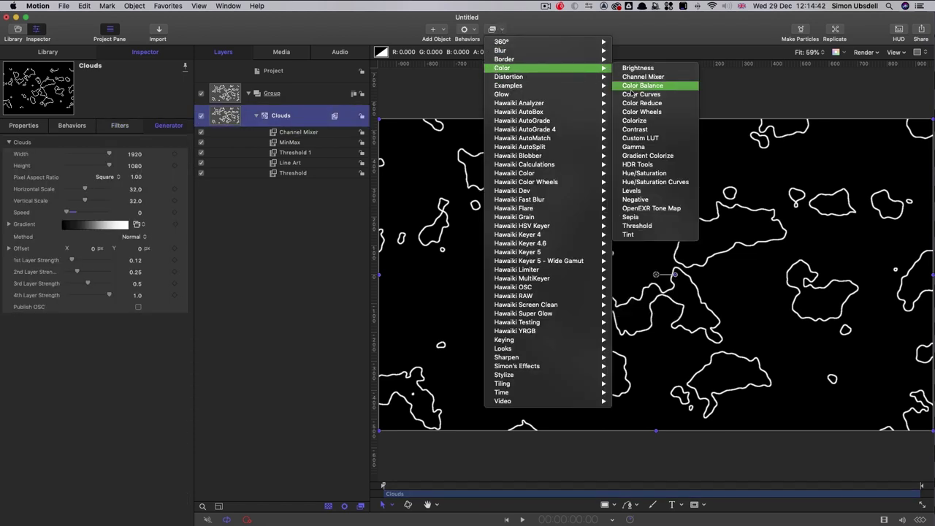
click(634, 121)
click(133, 165)
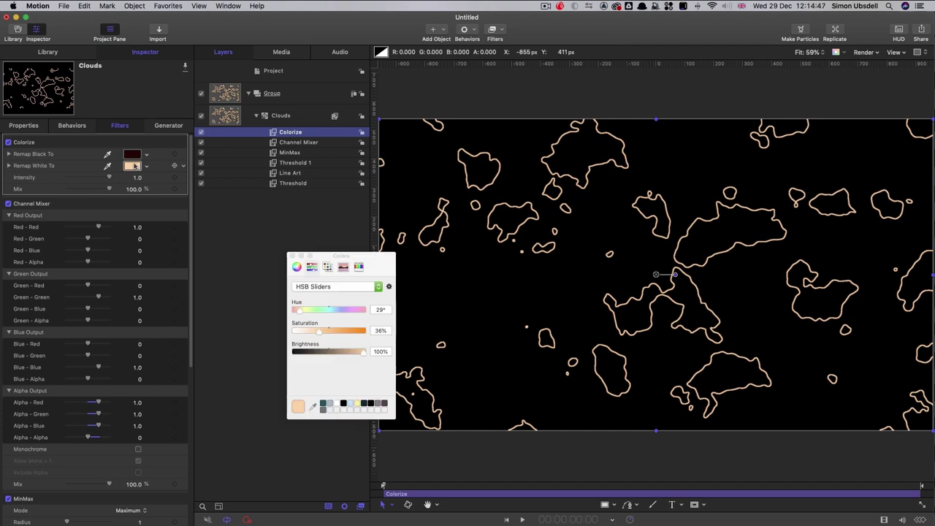
click(326, 268)
click(300, 338)
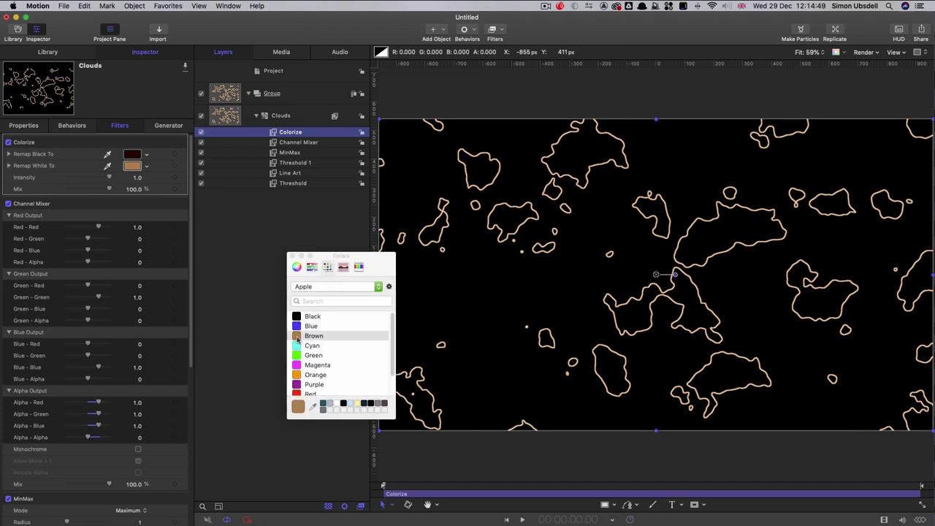
click(312, 268)
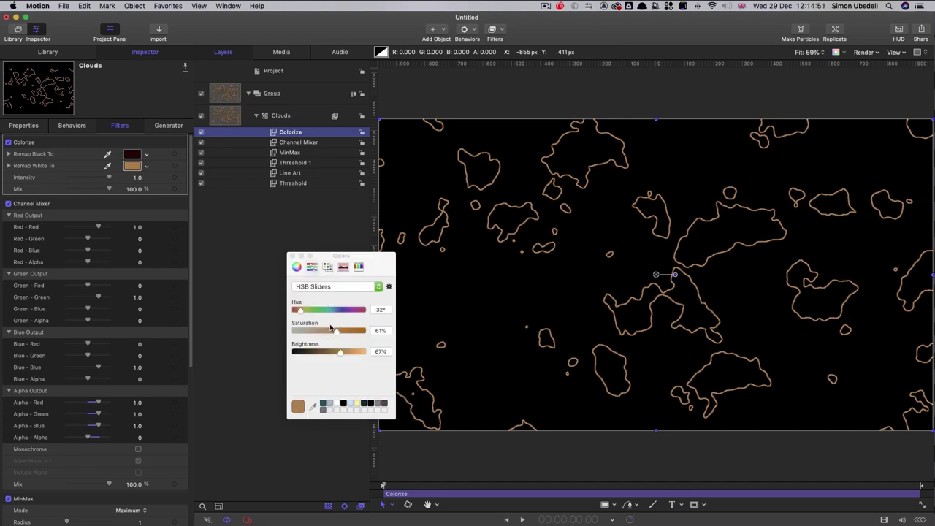
drag(334, 330, 346, 357)
click(292, 256)
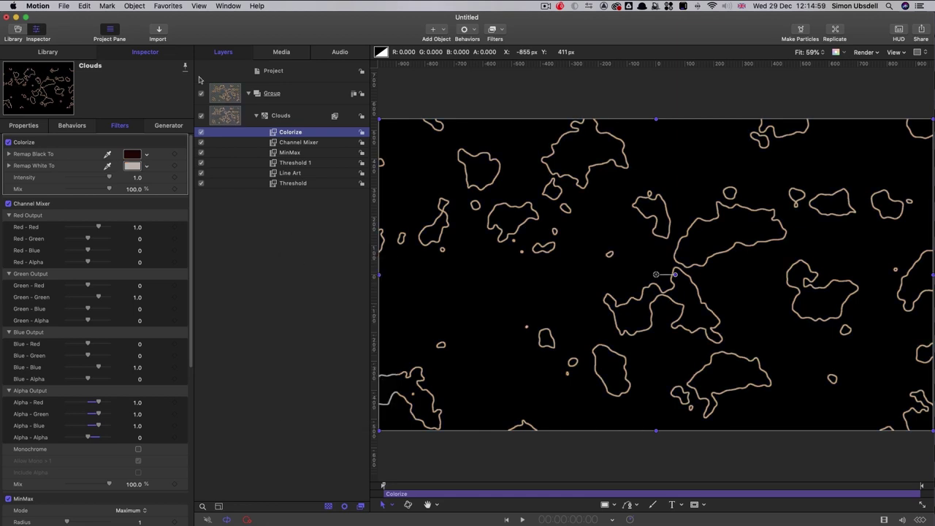
click(227, 117)
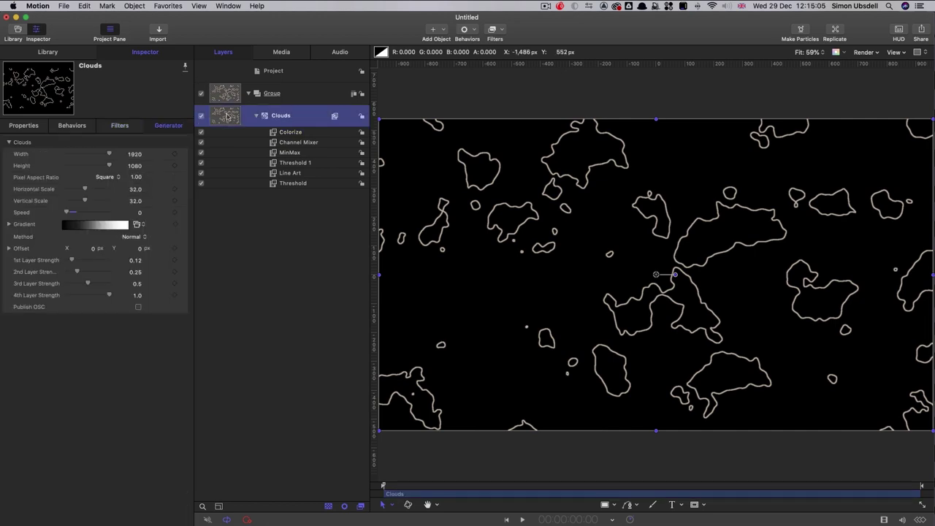
- Keyframe the original Threshold filter's threshold at 0 at the start
click(272, 185)
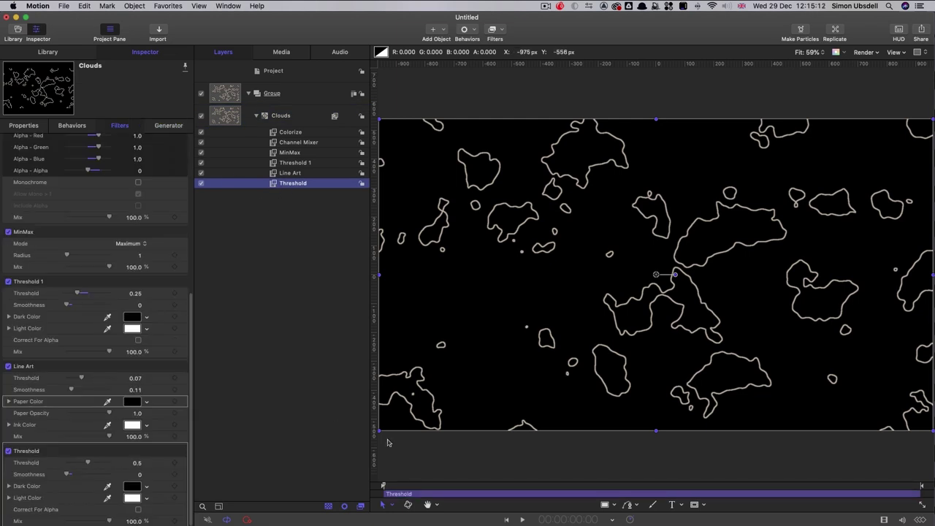
click(431, 485)
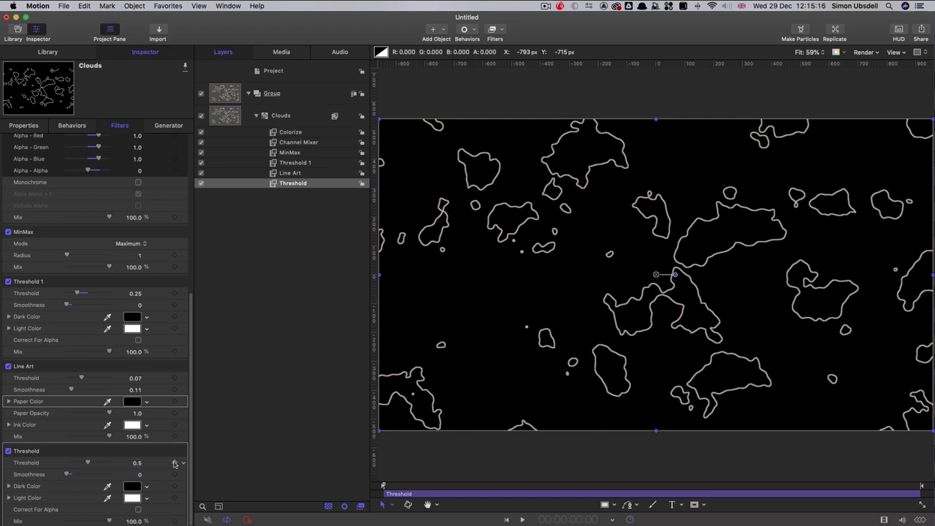
click(87, 464)
drag(88, 463, 13, 462)
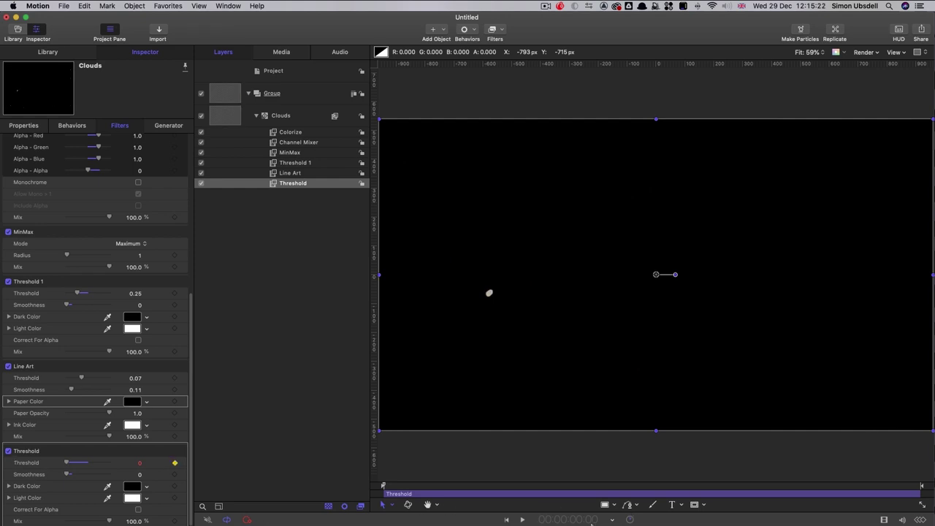
- Move the playhead to 15 seconds, then scrub the timeline to preview the animated outlines
click(593, 520)
text(1500)
key(Return)
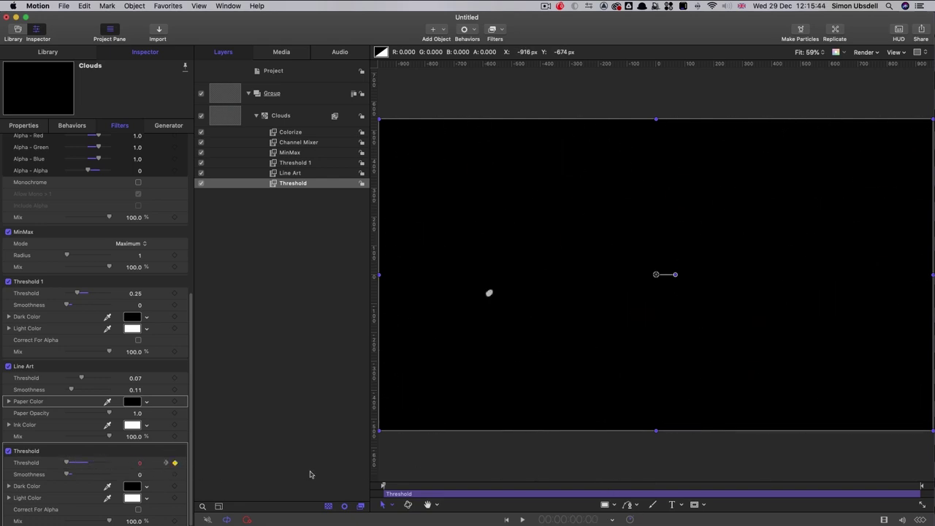
click(401, 484)
drag(411, 482, 501, 486)
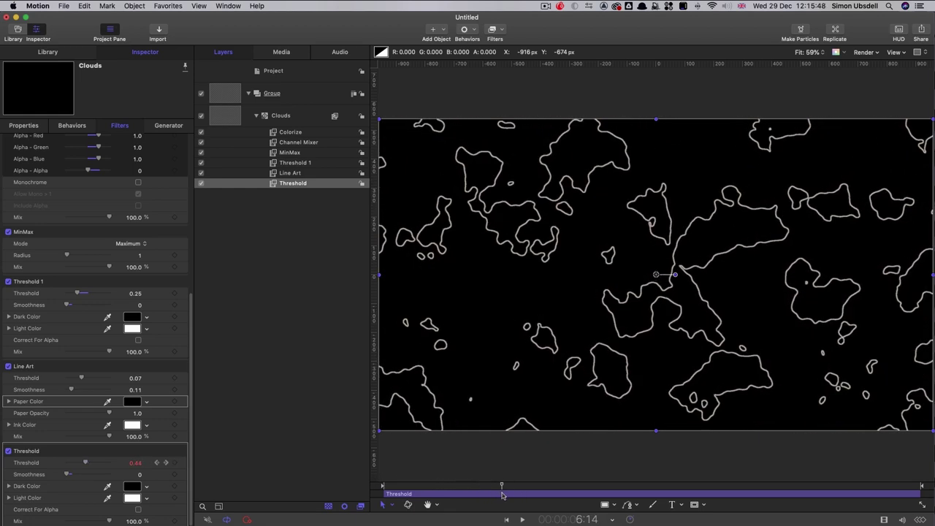
click(231, 117)
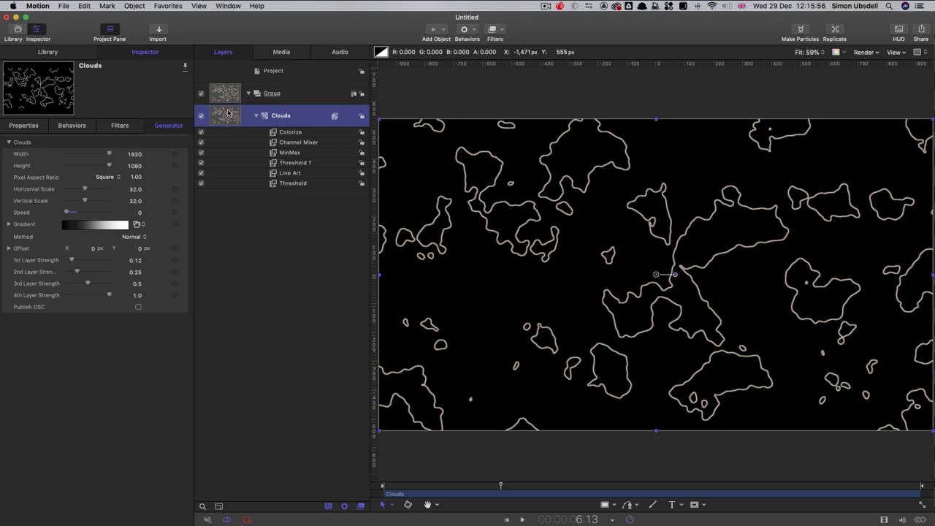
- Make a clone layer of Clouds and replicate the clone with Object > Replicate
right_click(225, 112)
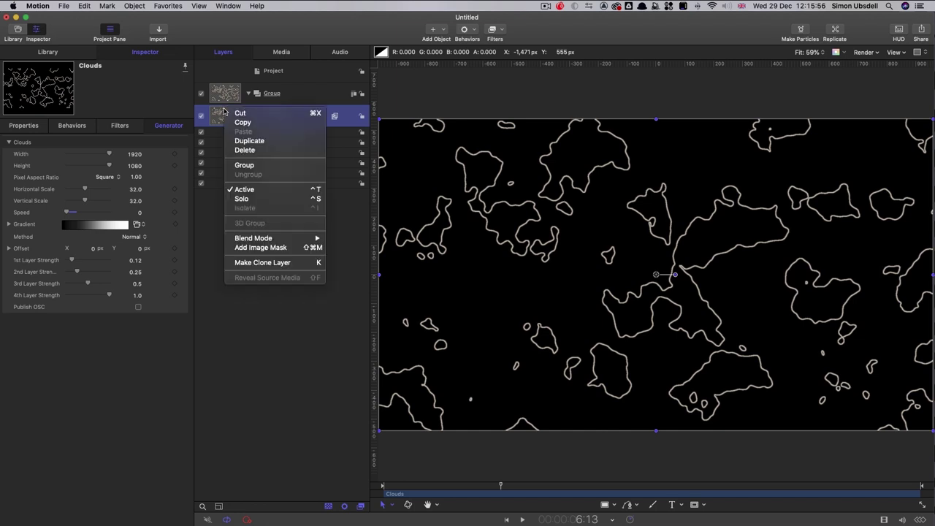
click(278, 268)
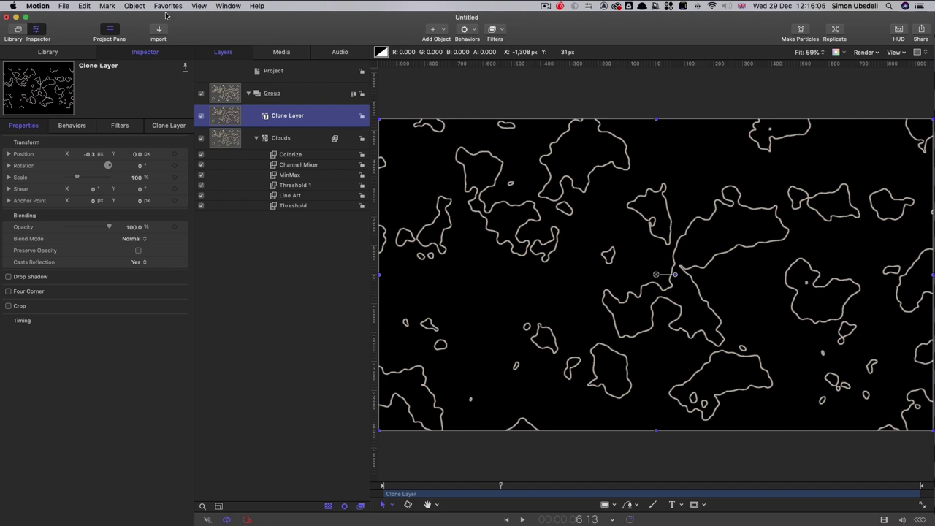
click(132, 5)
click(172, 327)
- Move the Replicator's group to the top of the Layers list and hide the original Group
drag(223, 115, 247, 91)
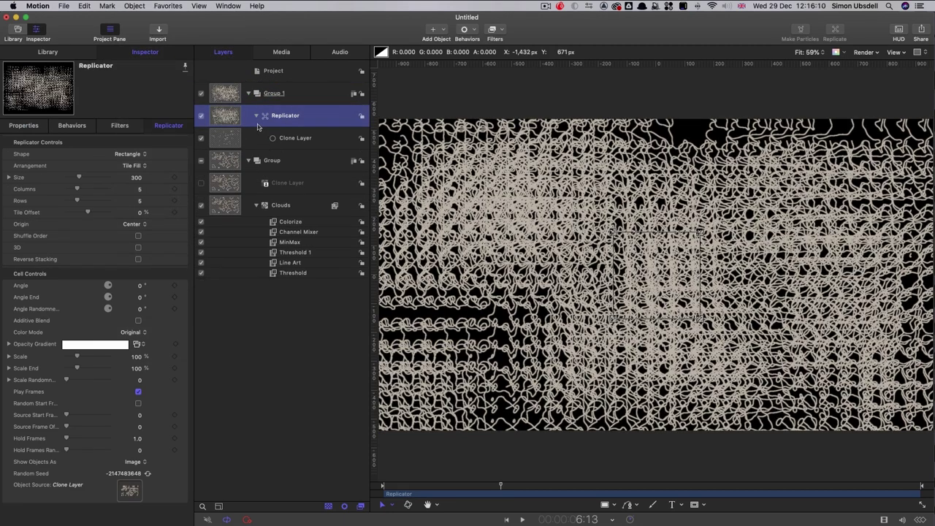
click(200, 160)
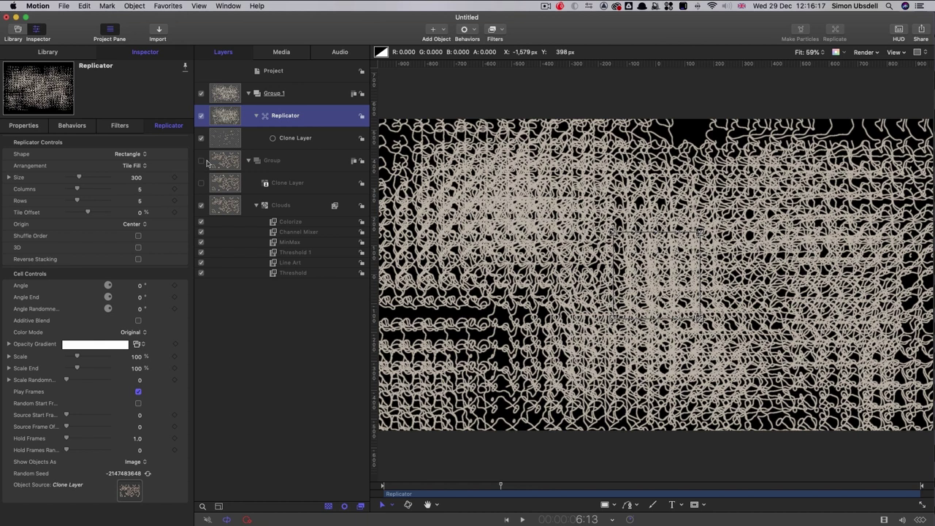
- Set the Replicator shape to Line with Start and End Point X both 0
click(128, 154)
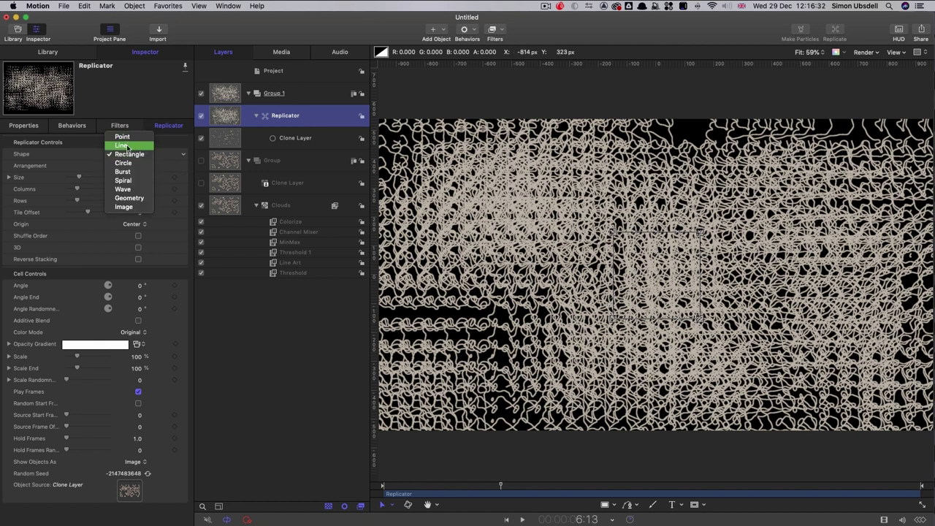
click(122, 145)
click(87, 165)
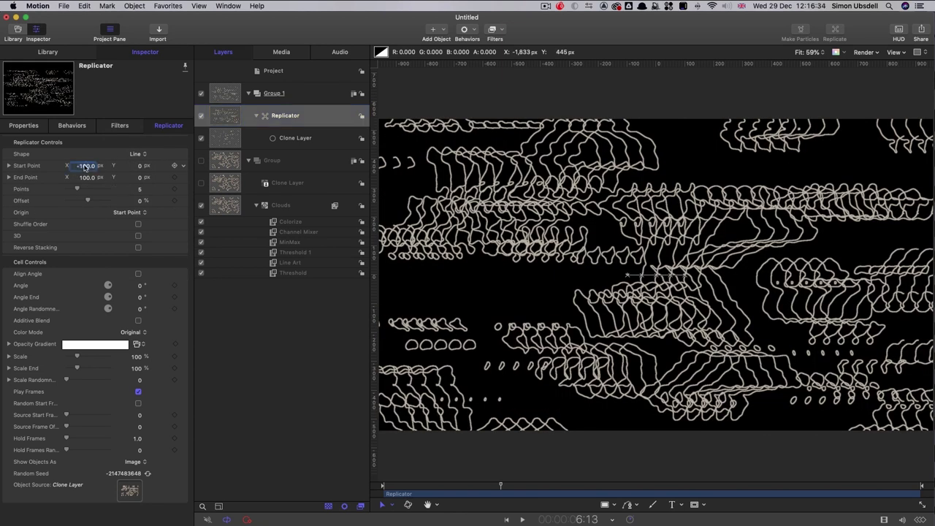
text(0)
key(Tab)
key(Tab)
text(0)
key(Return)
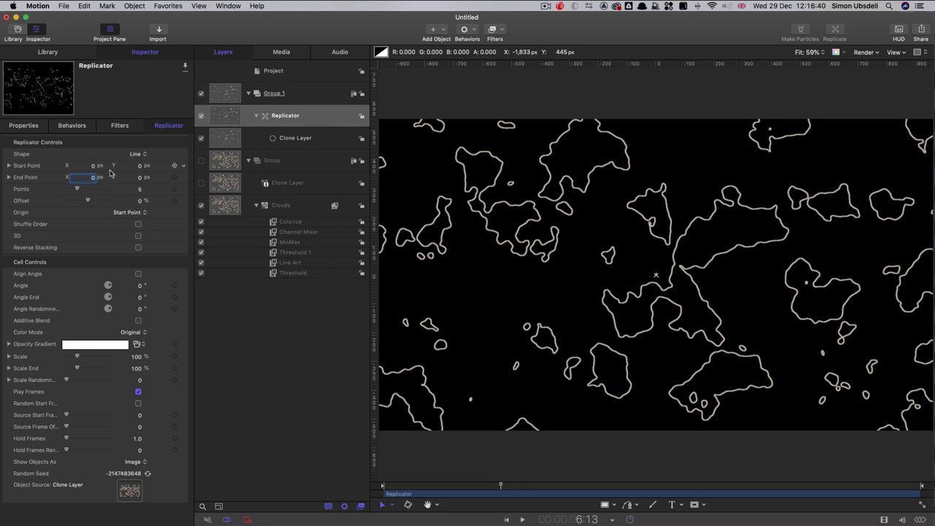
- Enable 3D on the Replicator and set End Point Y to 200
click(139, 236)
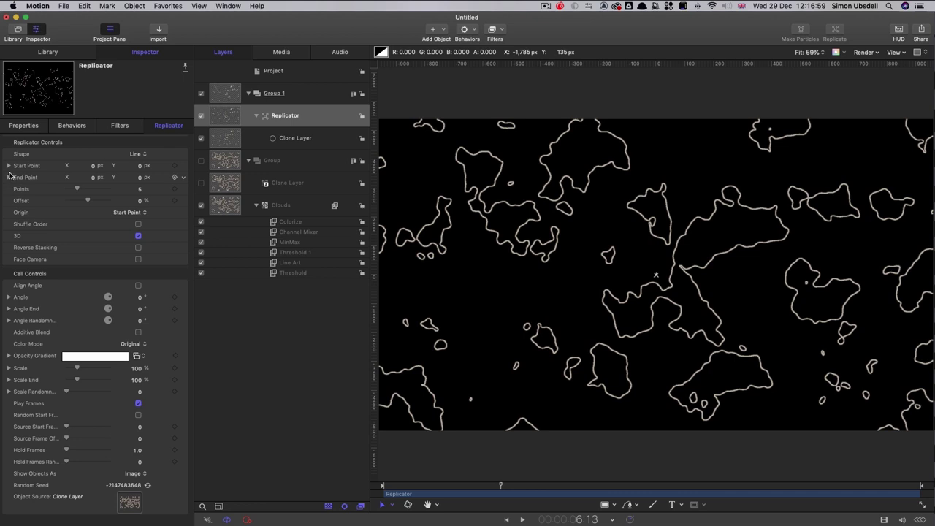
click(9, 177)
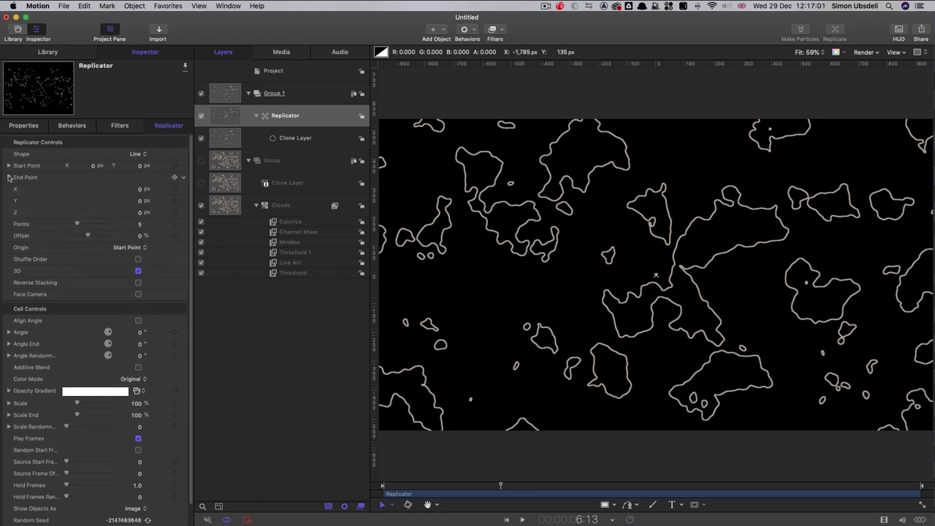
click(140, 202)
text(200)
key(Return)
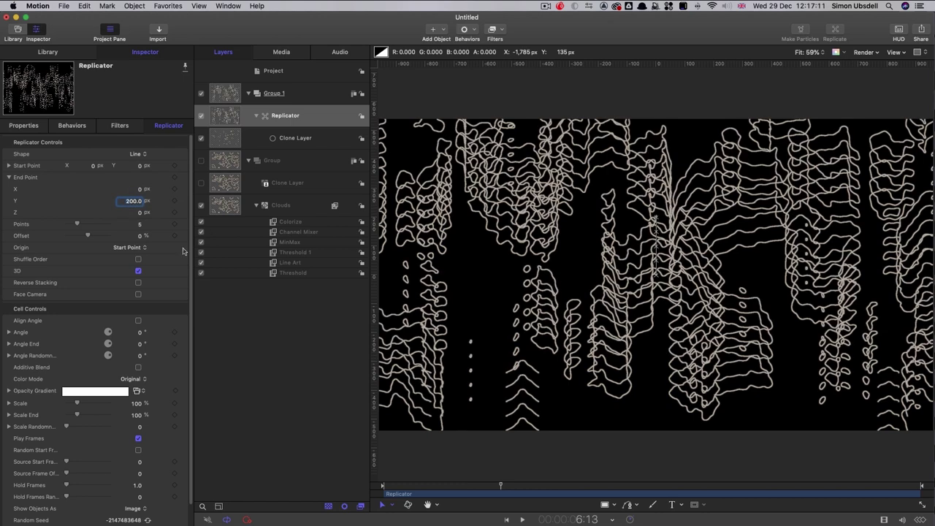
- Tilt the replicated cells to Angle X -90° and set Points to 30
click(9, 333)
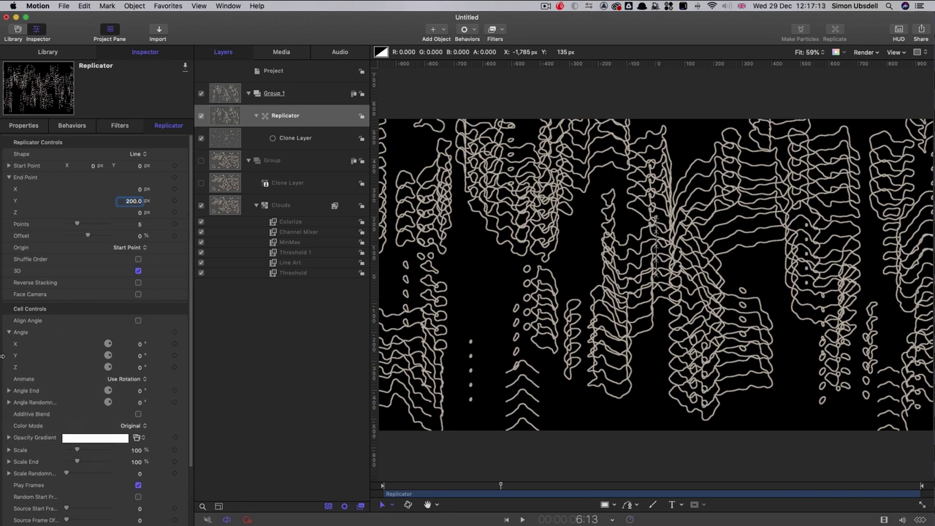
click(139, 344)
text(-90)
key(Return)
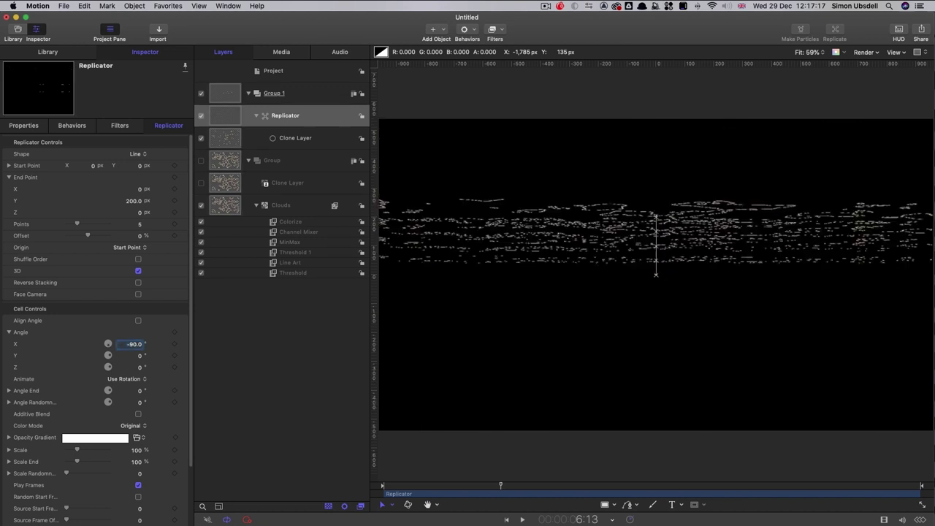
click(140, 224)
text(30)
key(Return)
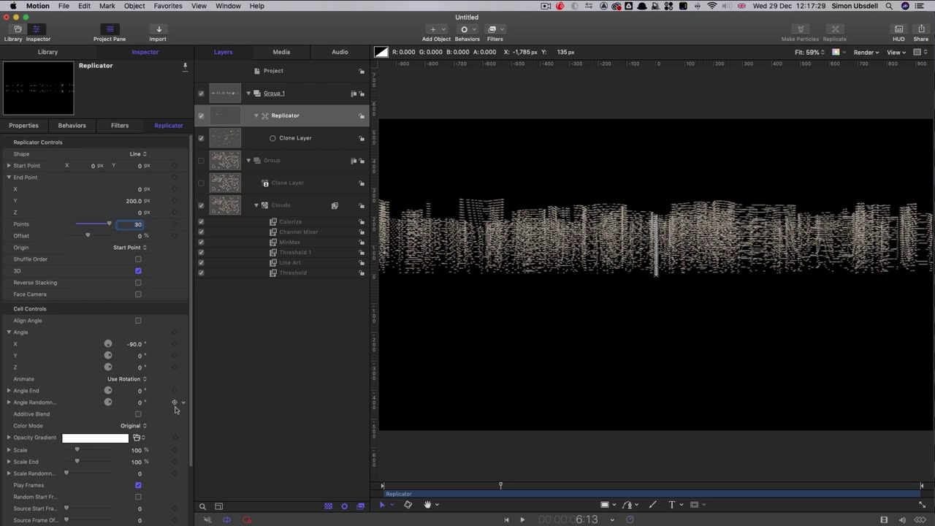
- Turn off Play Frames and set Source Frame Offset to 15
drag(191, 428, 193, 520)
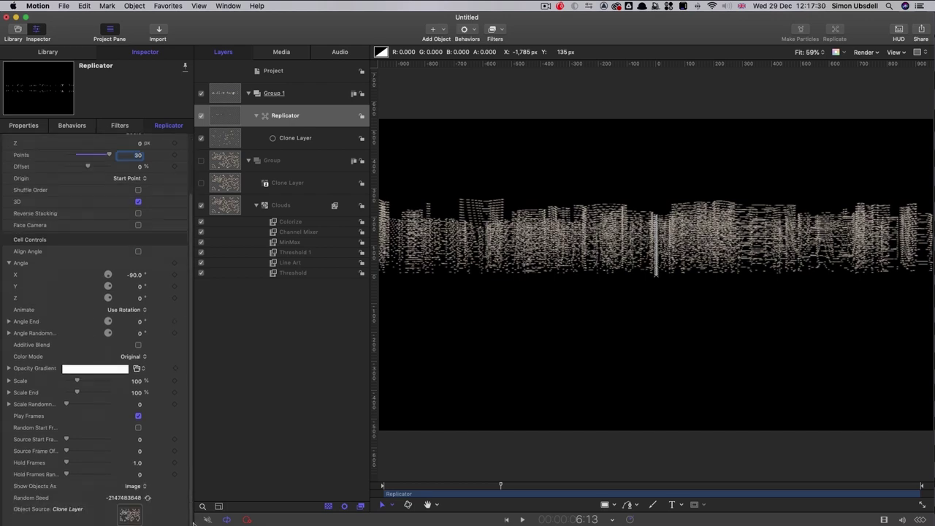
click(139, 416)
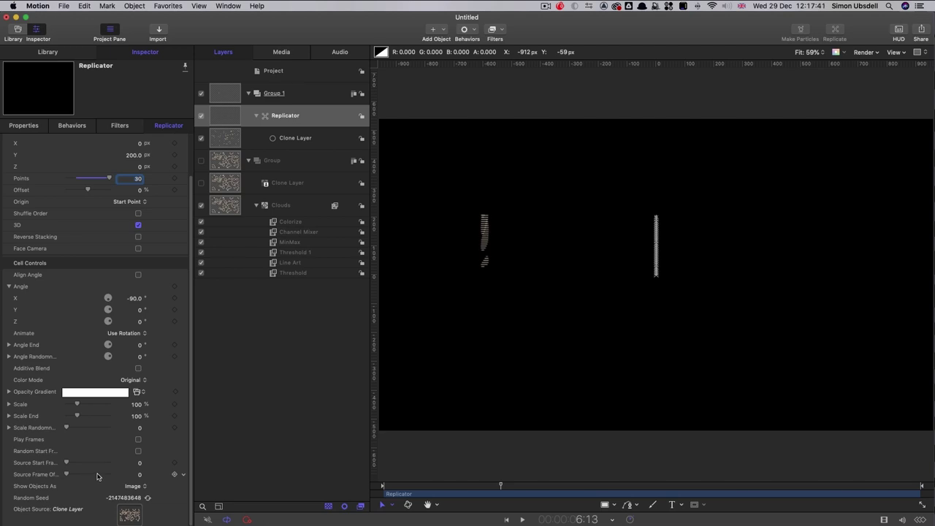
click(140, 474)
text(15)
key(Return)
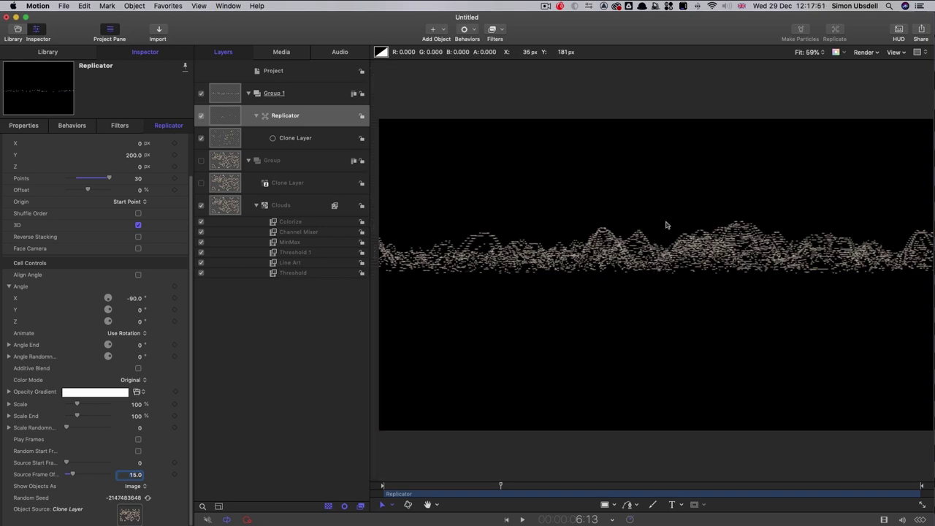
- Add a camera, switch the scene to 3D, and set its Angle Of View to 90°
click(448, 30)
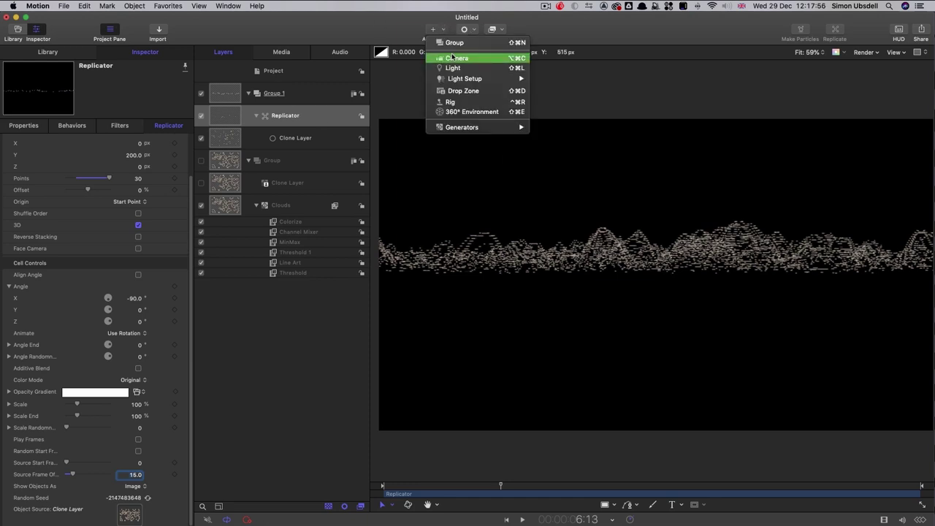
click(454, 58)
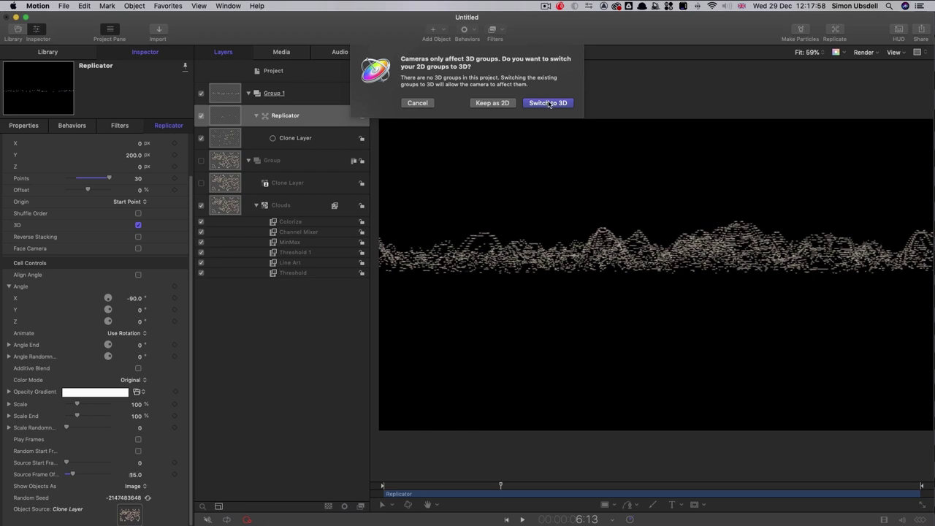
click(549, 99)
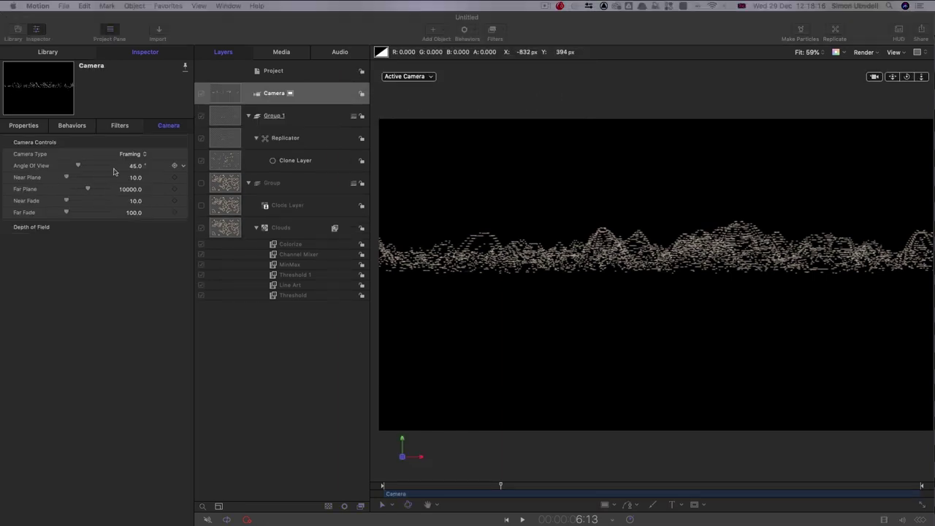
click(135, 167)
text(90)
key(Return)
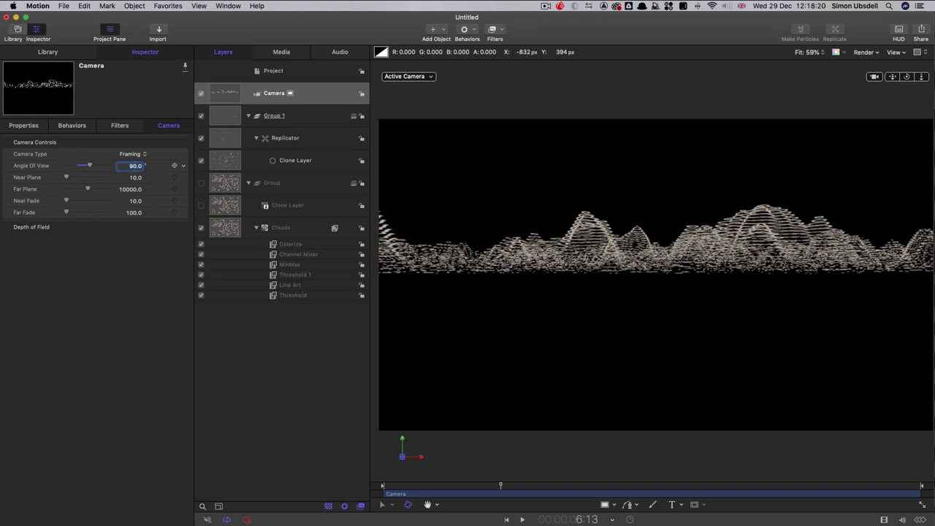
- Position the camera at Y -100 and Z -400
click(20, 126)
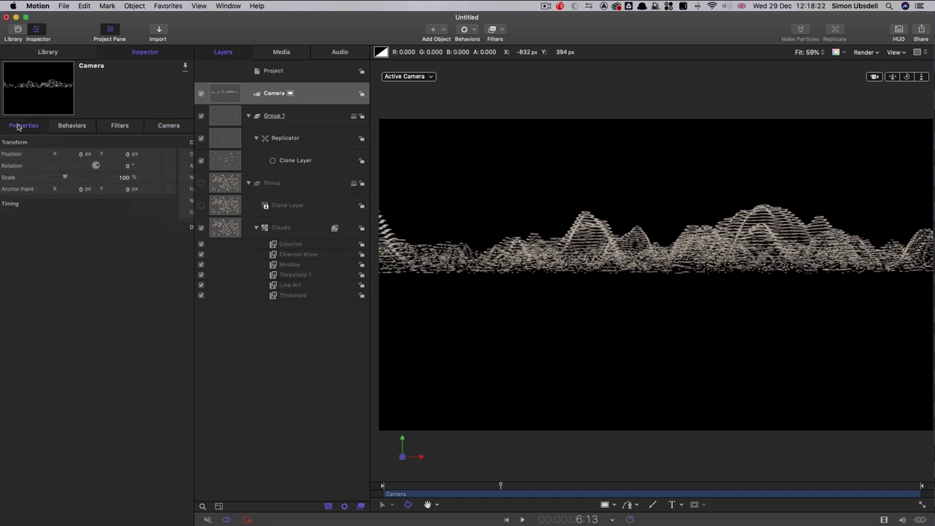
click(8, 153)
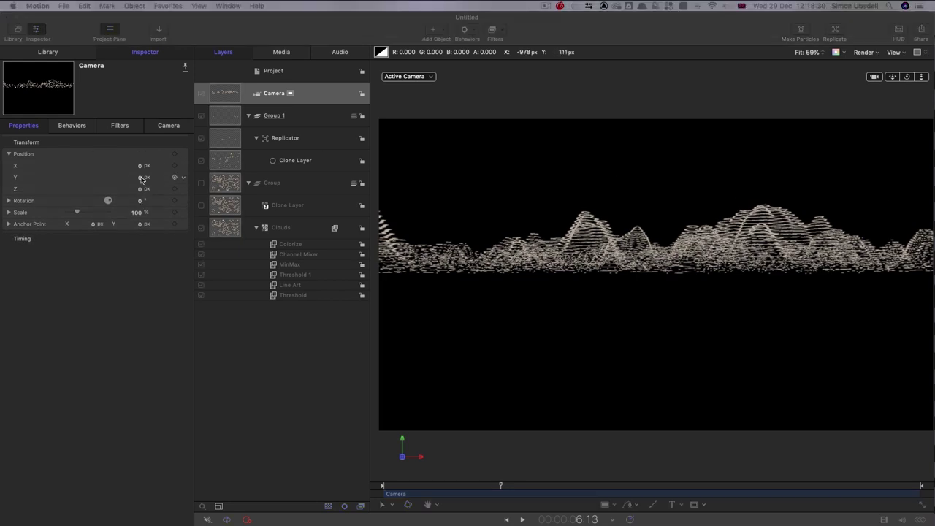
click(141, 179)
text(-100)
key(Tab)
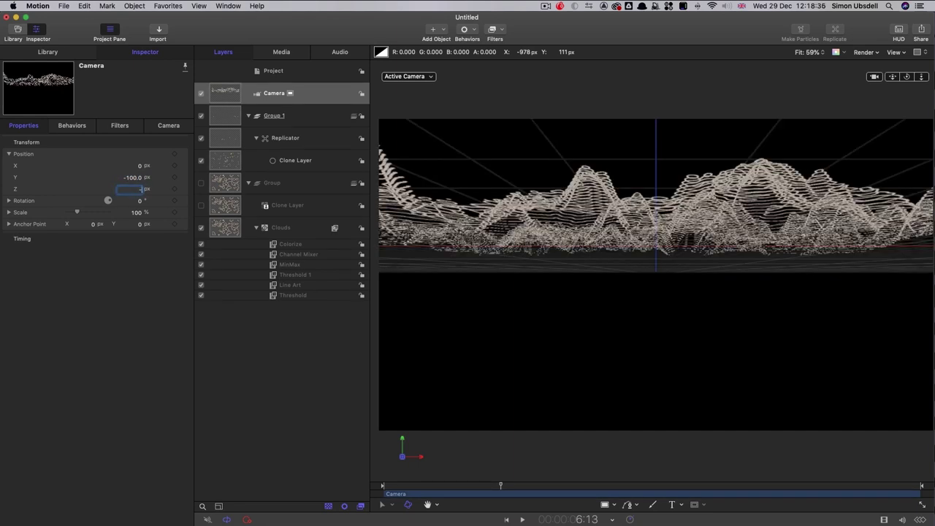
key(Return)
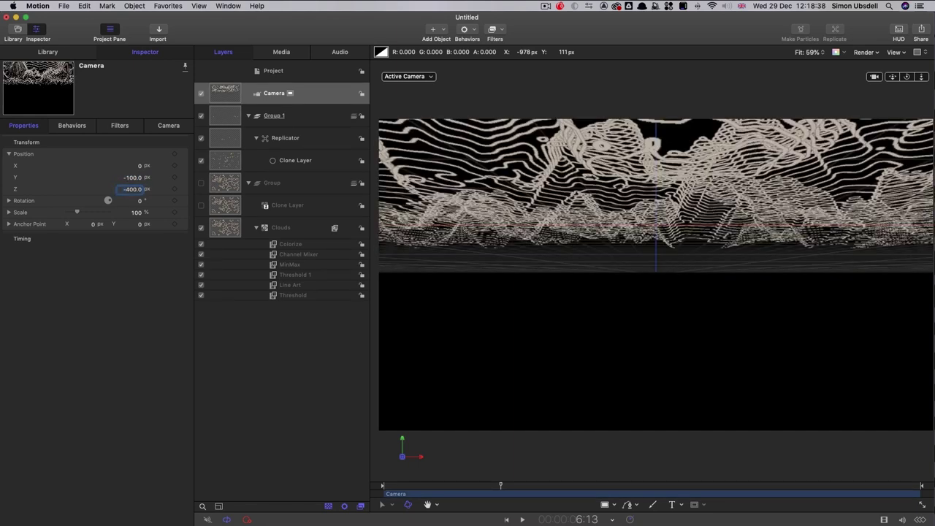
- Add Sweep, Dolly and a second Sweep behaviour to the camera
click(227, 97)
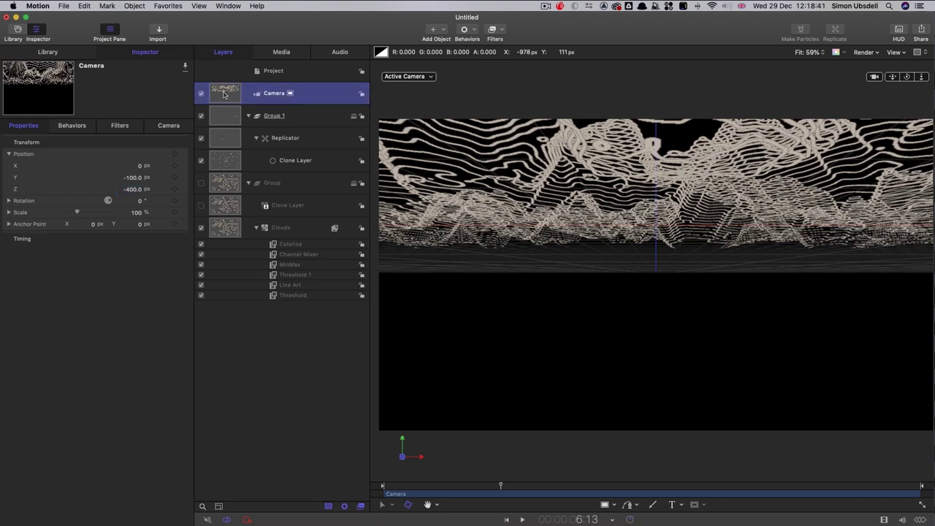
click(476, 30)
mouse_move(515, 60)
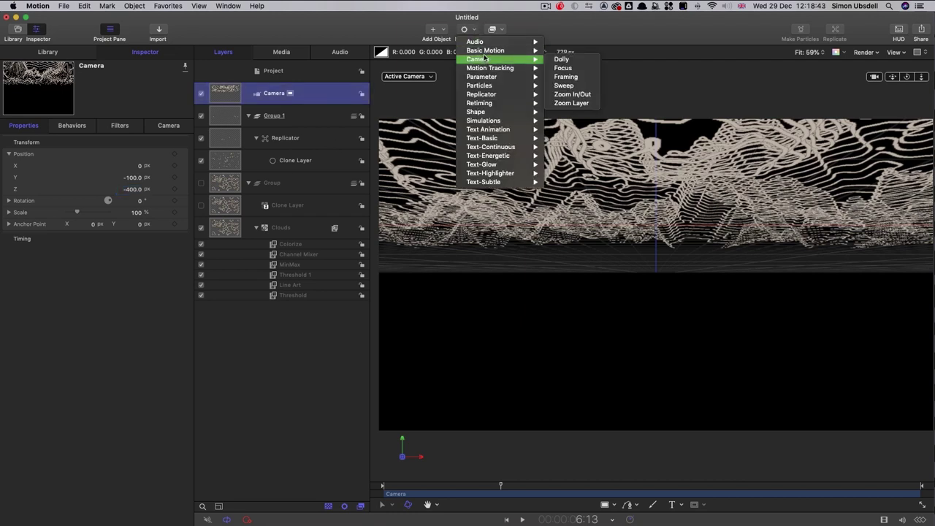
click(569, 91)
click(476, 29)
mouse_move(478, 59)
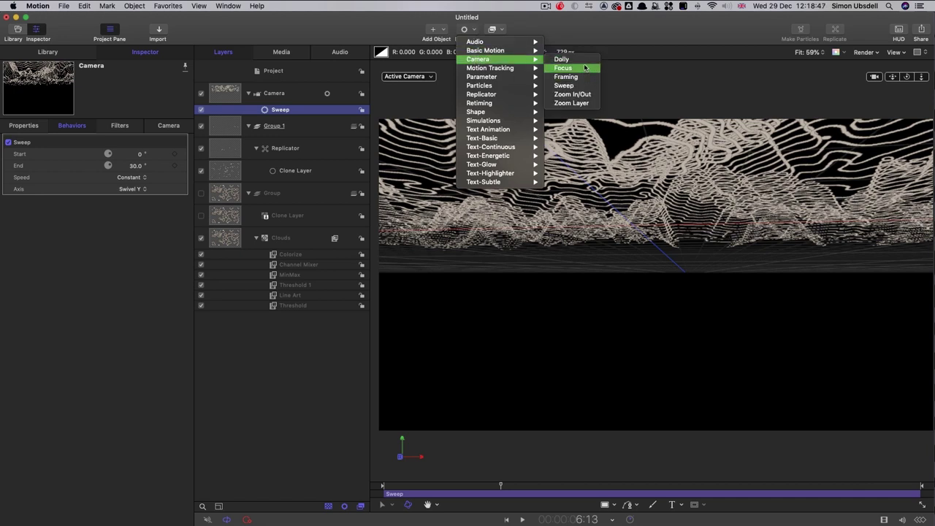
click(561, 59)
click(475, 29)
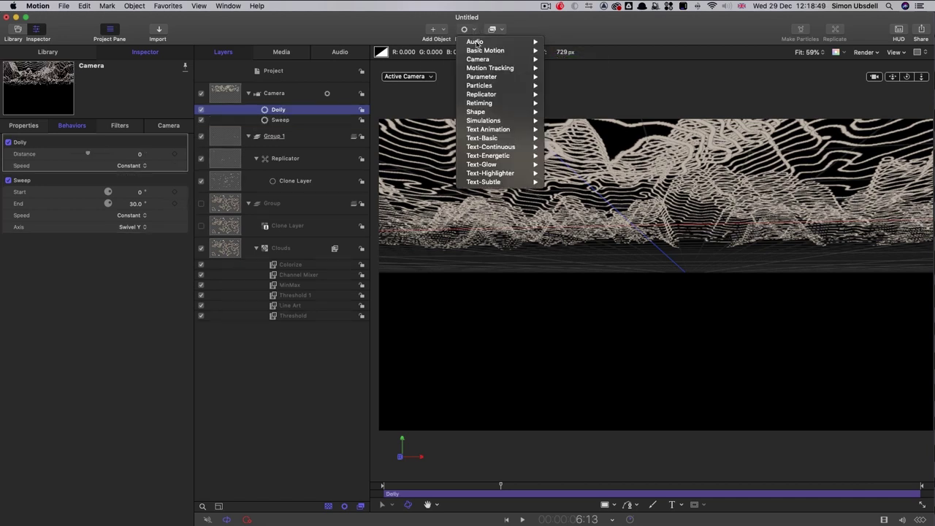
mouse_move(478, 62)
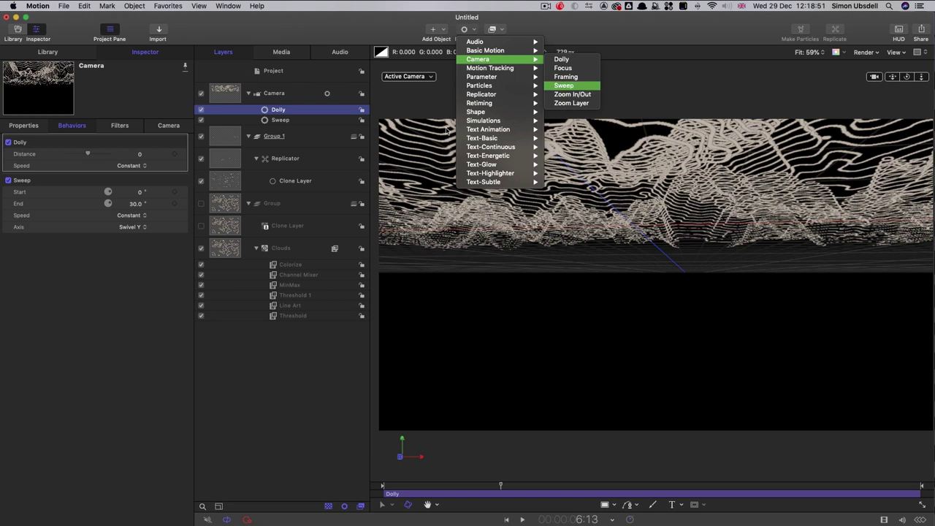
click(573, 86)
- Make Sweep 1 tilt on the X axis from -10° to -30°
click(132, 190)
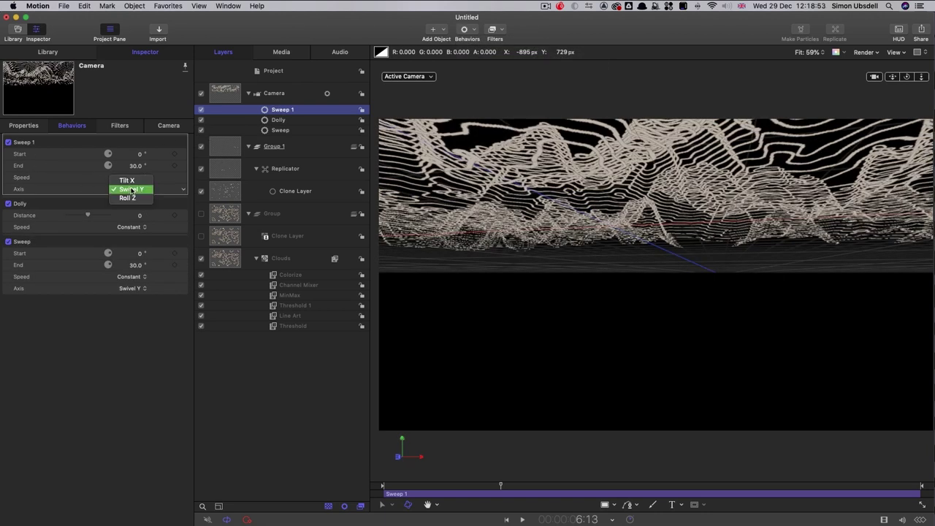
click(132, 181)
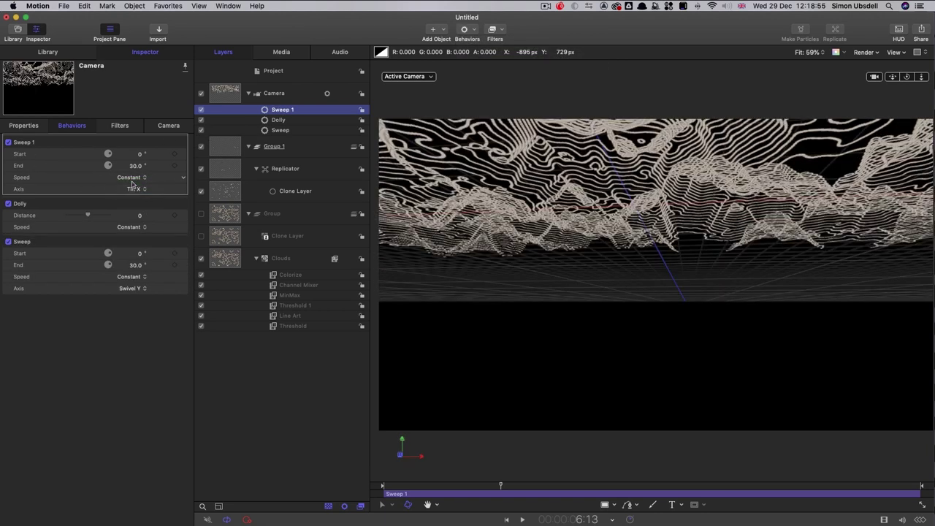
key(Tab)
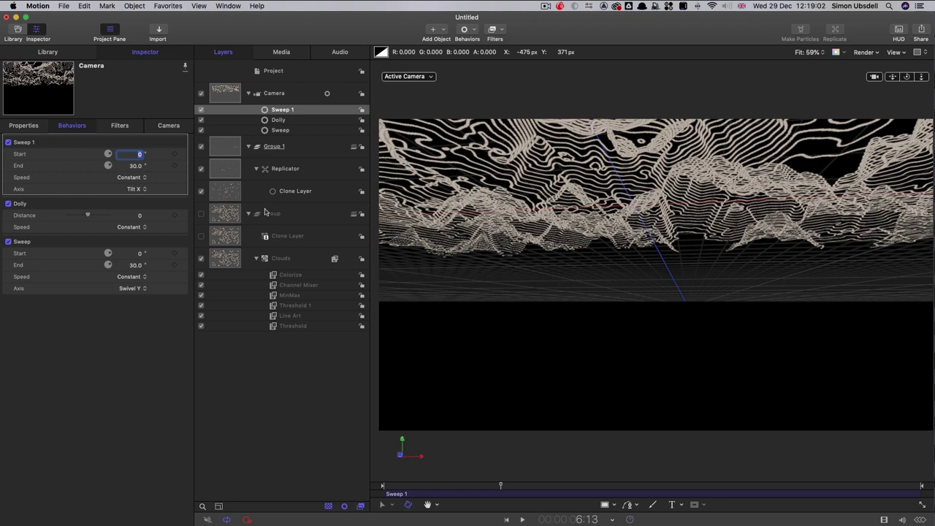
text(-10)
key(Tab)
text(-30)
key(Return)
- Set the Dolly distance to -625 and the other Sweep to -15° to 15°, then preview
key(Tab)
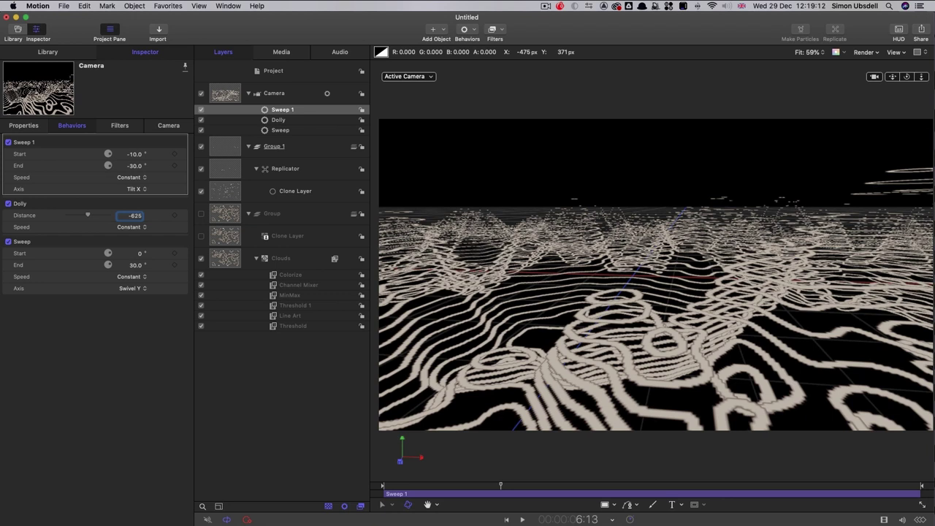
key(Return)
key(Tab)
key(Tab)
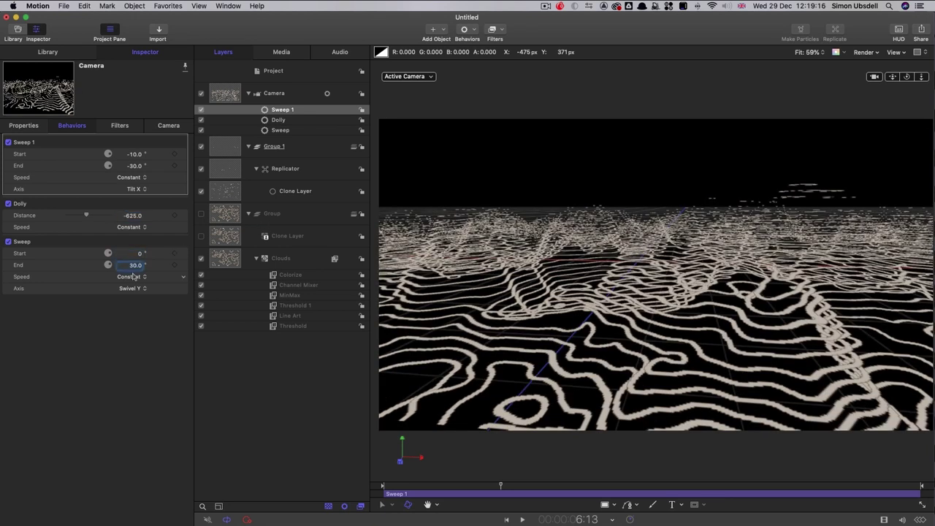
click(140, 254)
key(Tab)
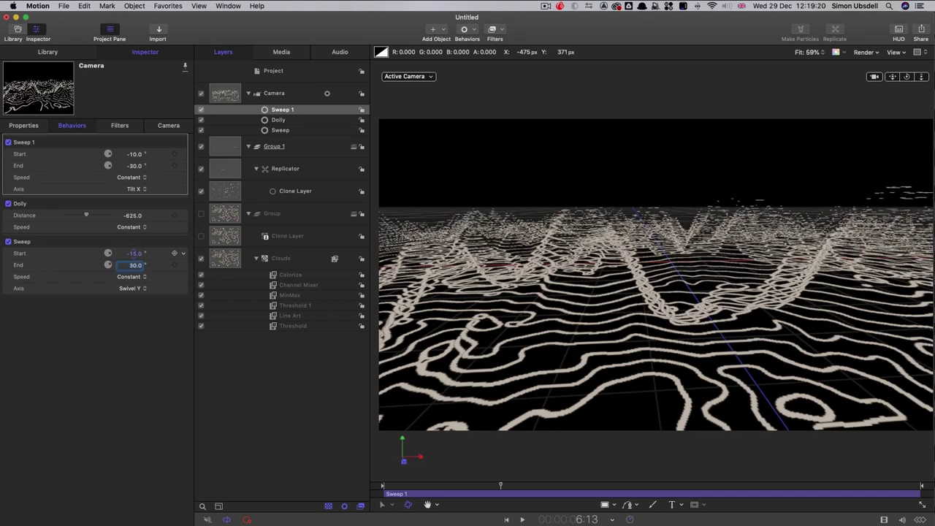
text(15)
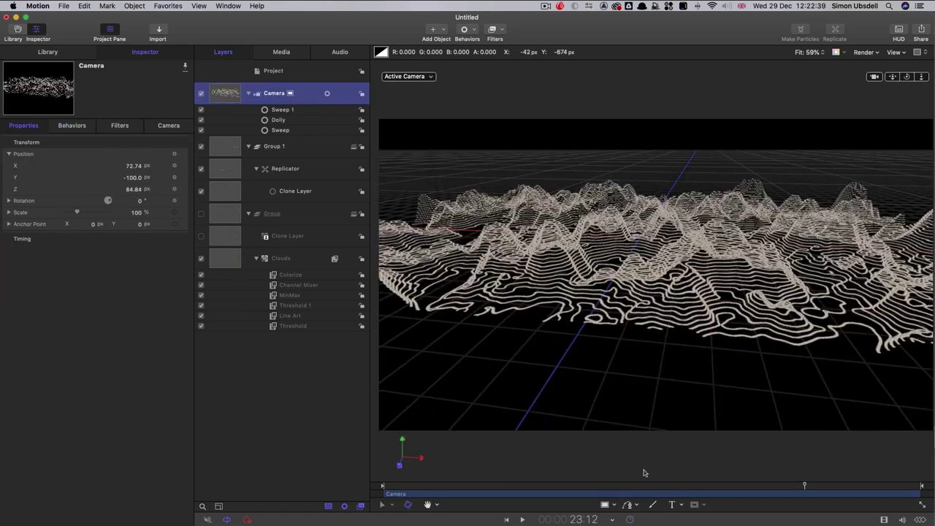
drag(644, 484, 834, 485)
- Jump to 25:00, select the Replicator, and reset its Transform parameters
key(ctrl+p)
text(25:0)
text(00)
key(Return)
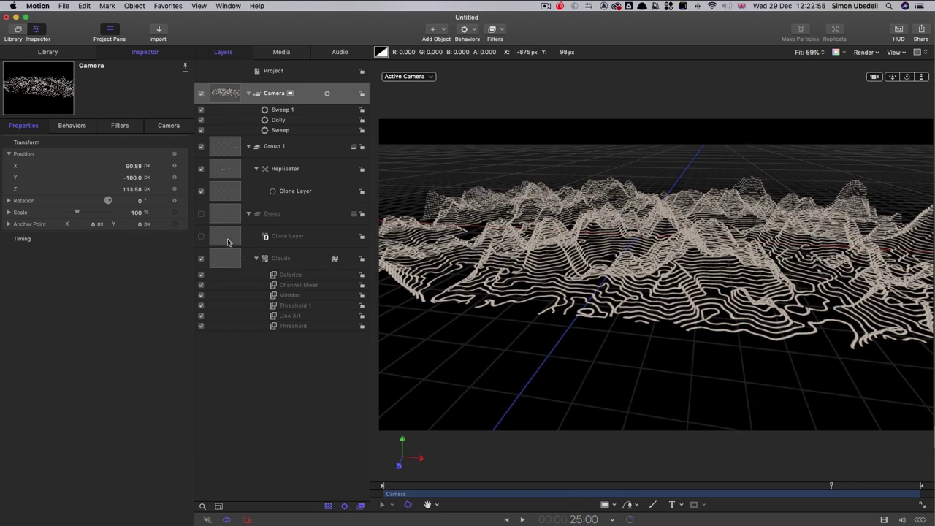
click(226, 171)
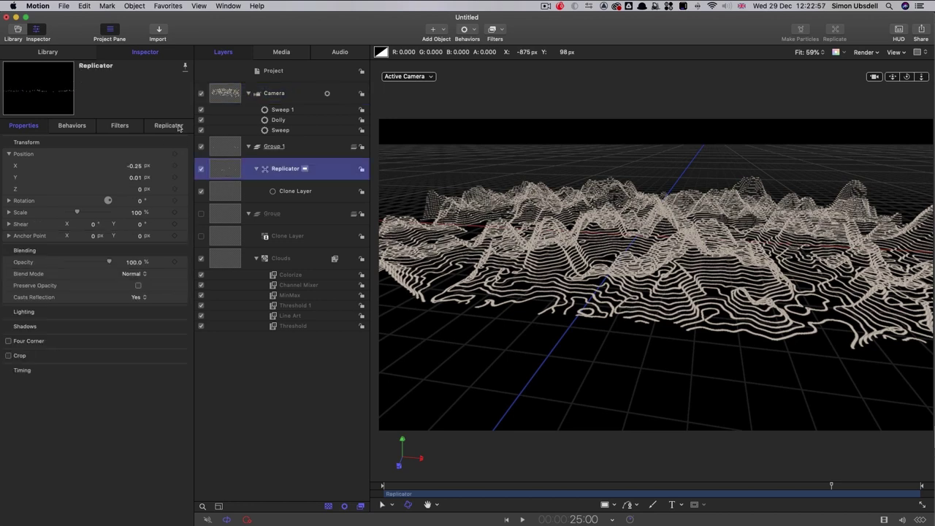
right_click(81, 141)
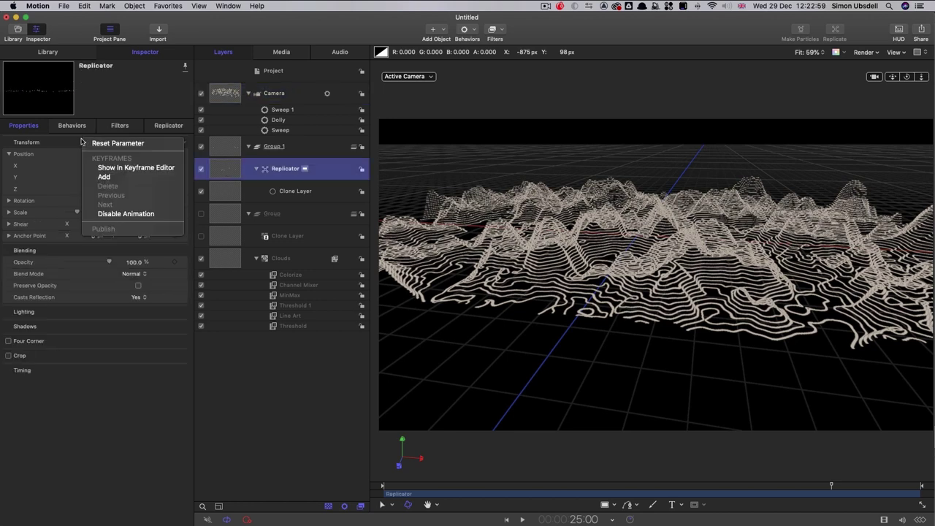
click(118, 144)
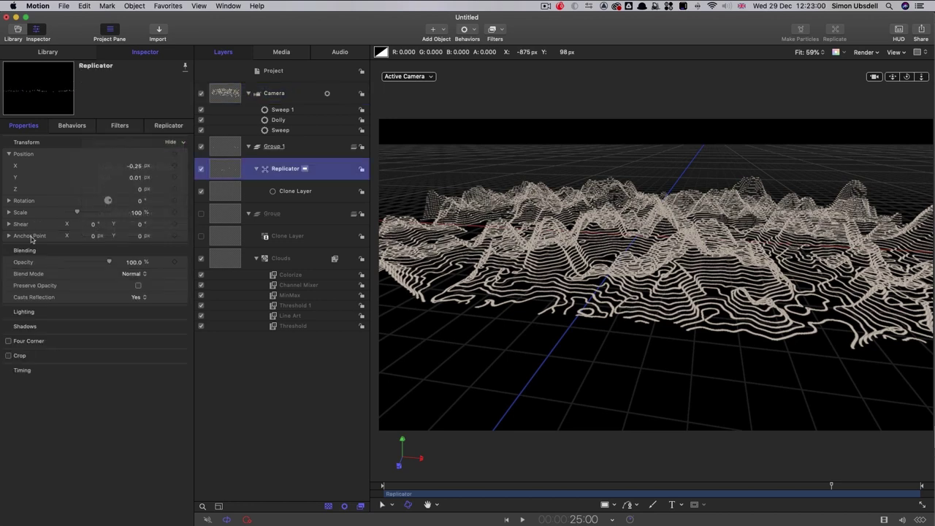
- Keyframe Replicator End Point Y at 200 at 25 seconds and 0 at the start, then preview
click(176, 127)
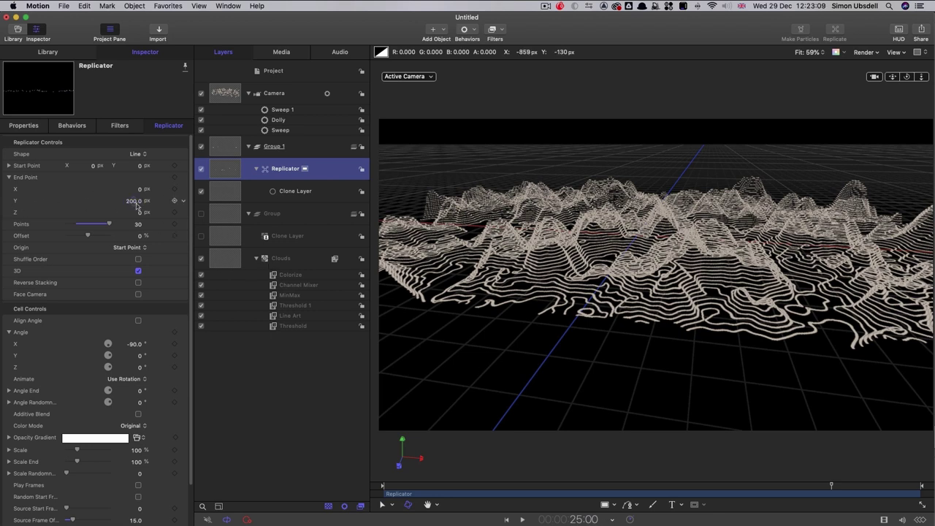
click(175, 201)
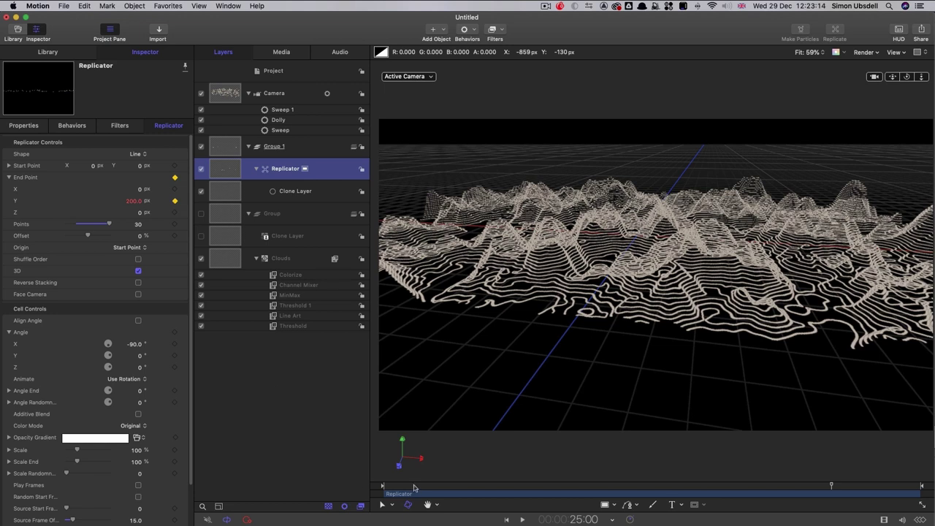
click(413, 488)
key(Home)
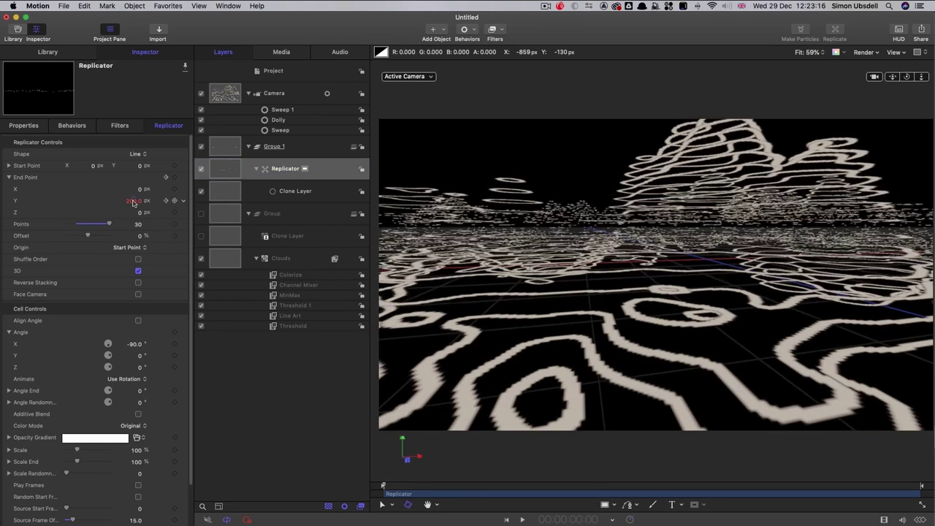
click(133, 201)
text(0)
key(Return)
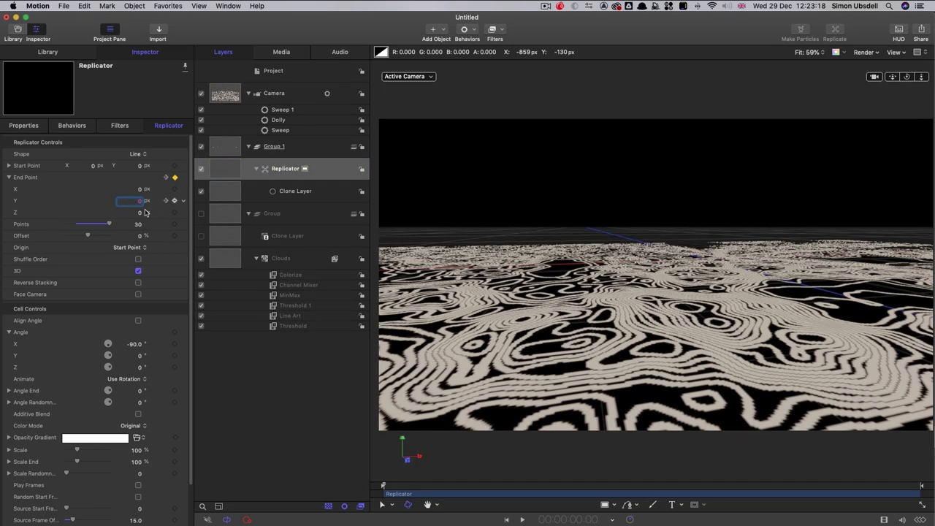
drag(389, 487, 764, 499)
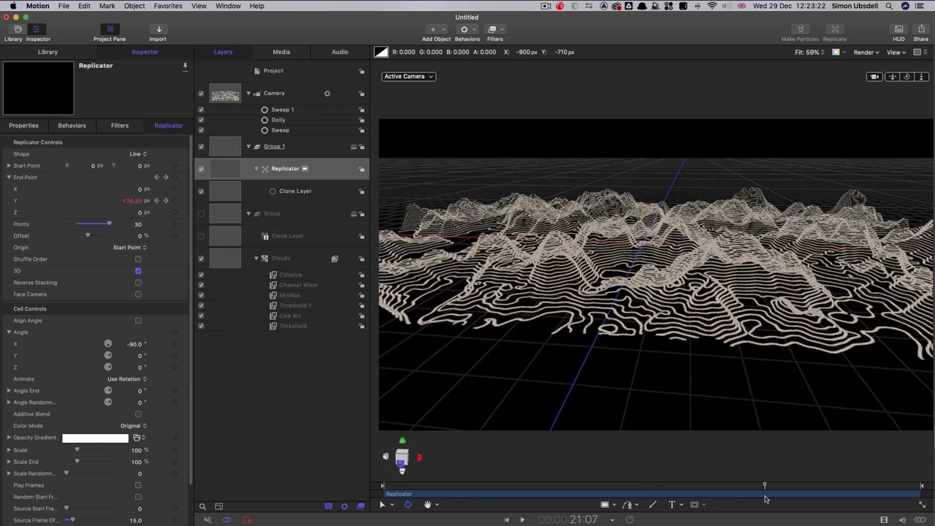
- Set the Clouds Line Art filter's Mix to 75% and scrub the timeline to preview
click(273, 316)
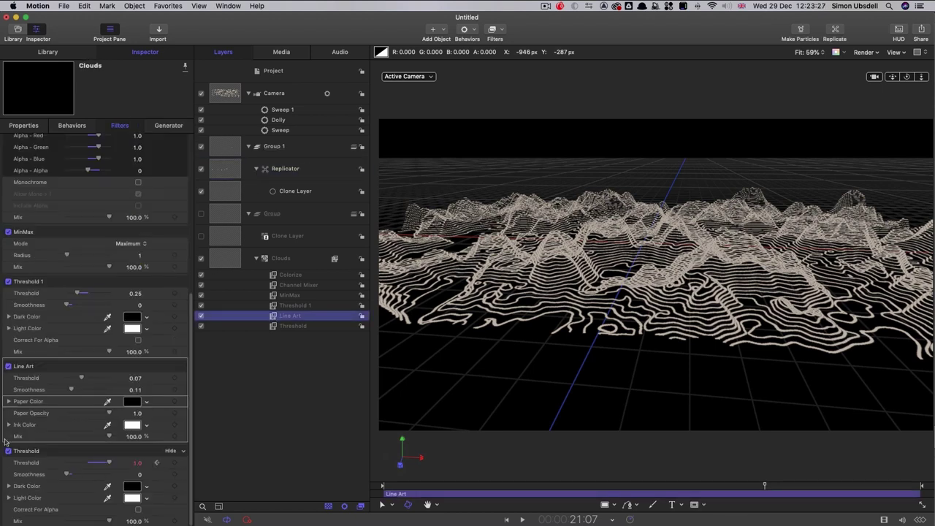
mouse_move(109, 439)
mouse_down()
mouse_move(77, 439)
mouse_move(92, 439)
mouse_up()
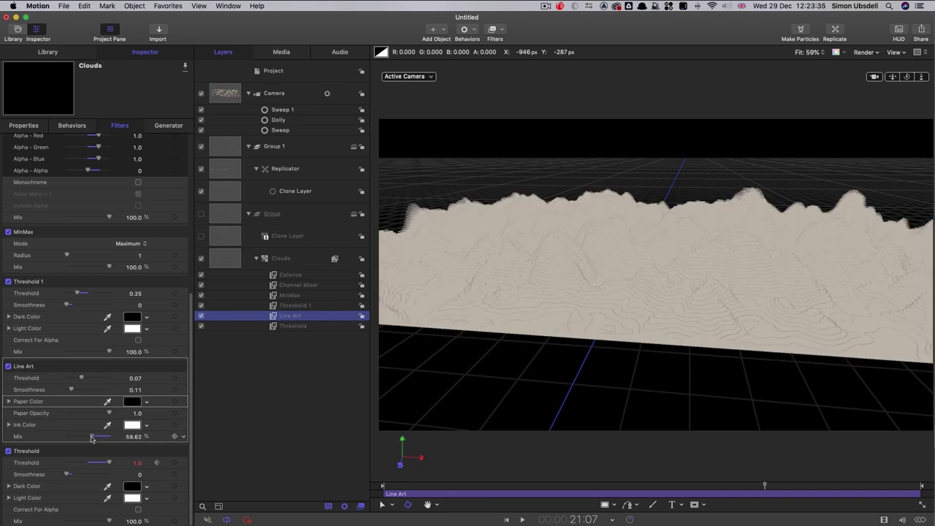
click(132, 437)
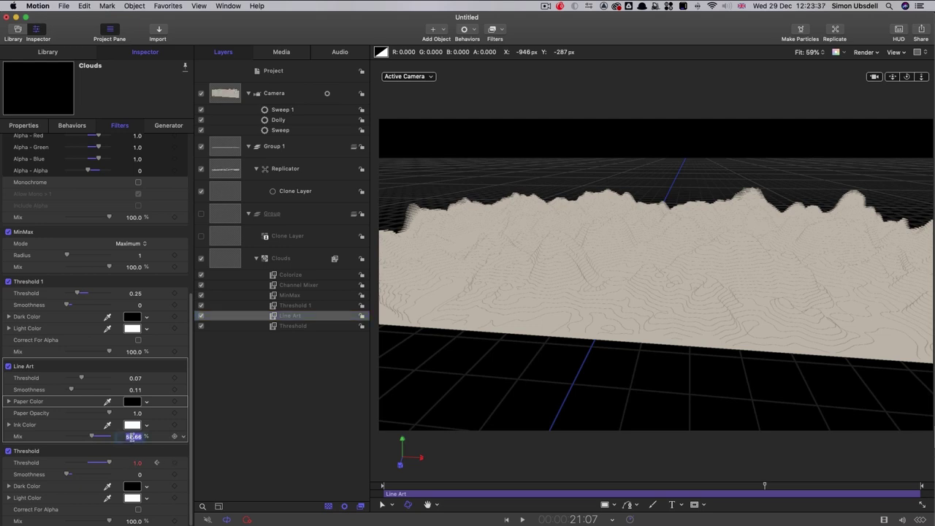
text(75)
key(Return)
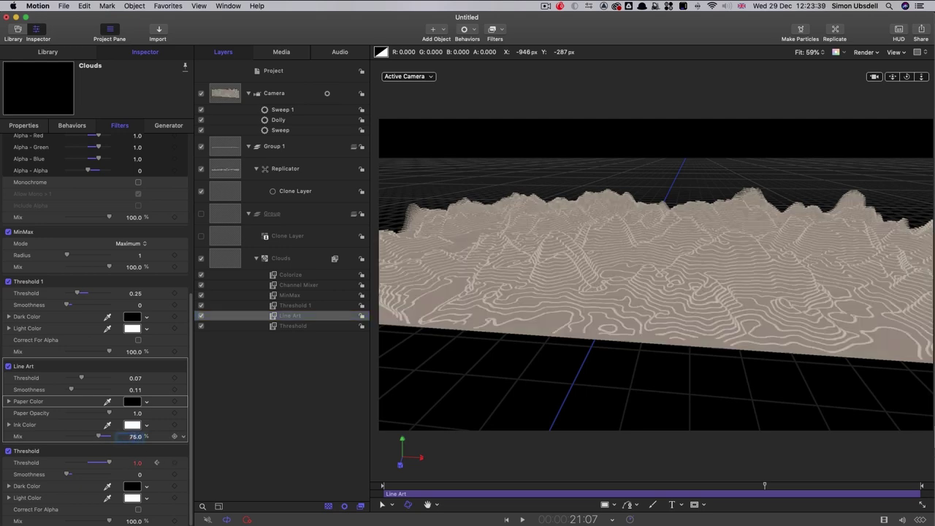
click(668, 486)
drag(640, 488, 829, 503)
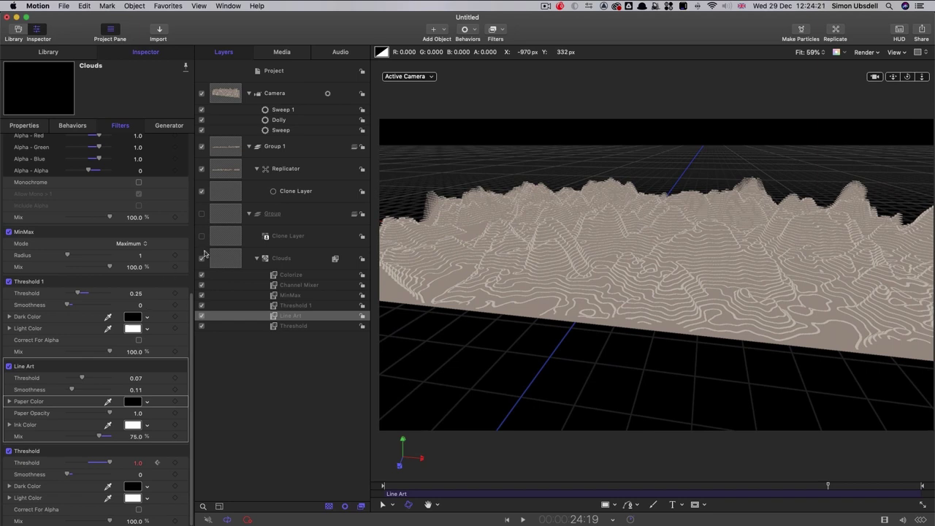
- Move the Clouds gradient's black stop to 40%
click(231, 259)
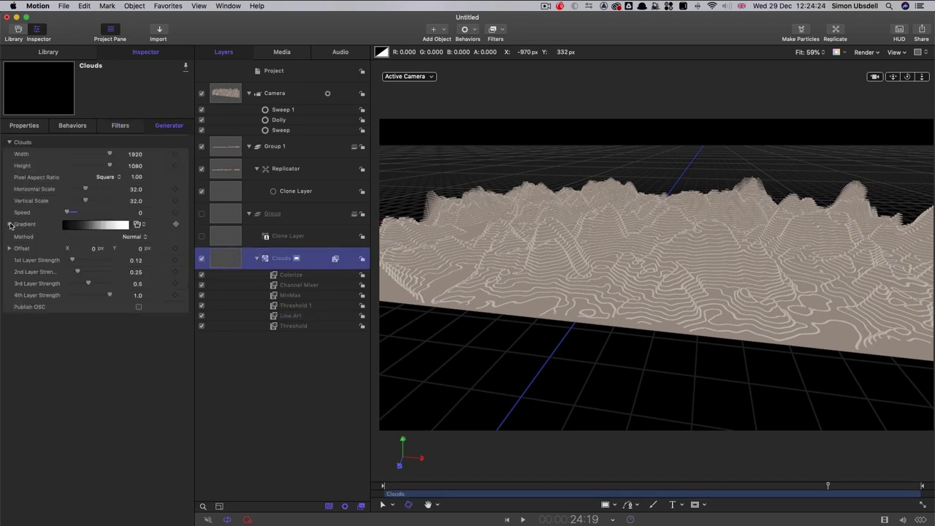
click(9, 224)
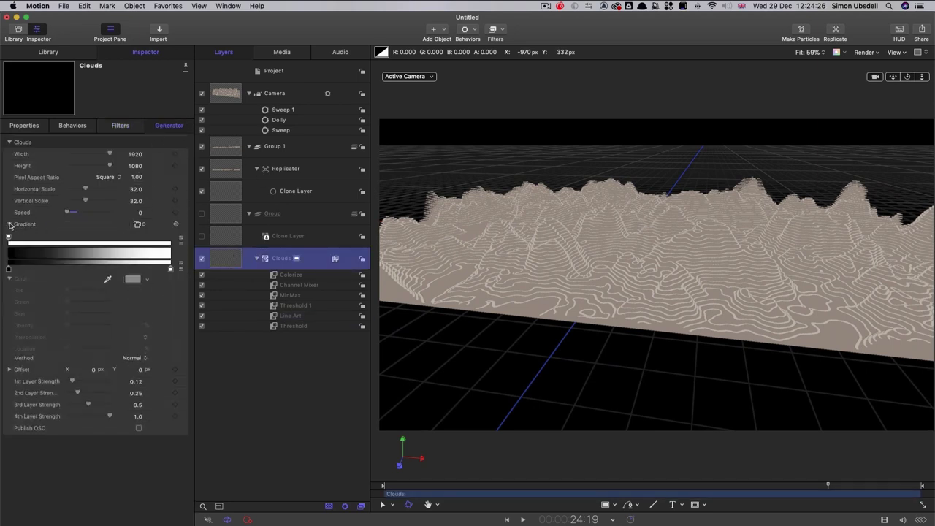
click(9, 270)
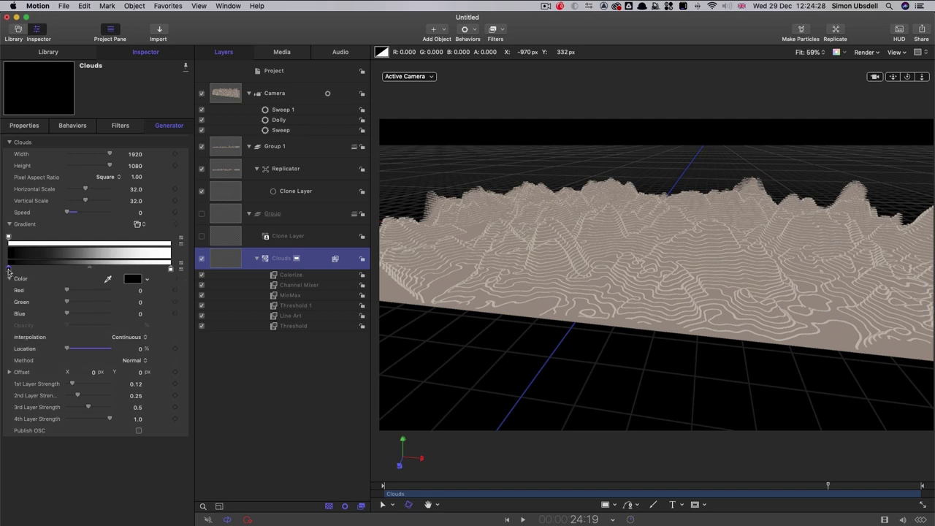
click(142, 350)
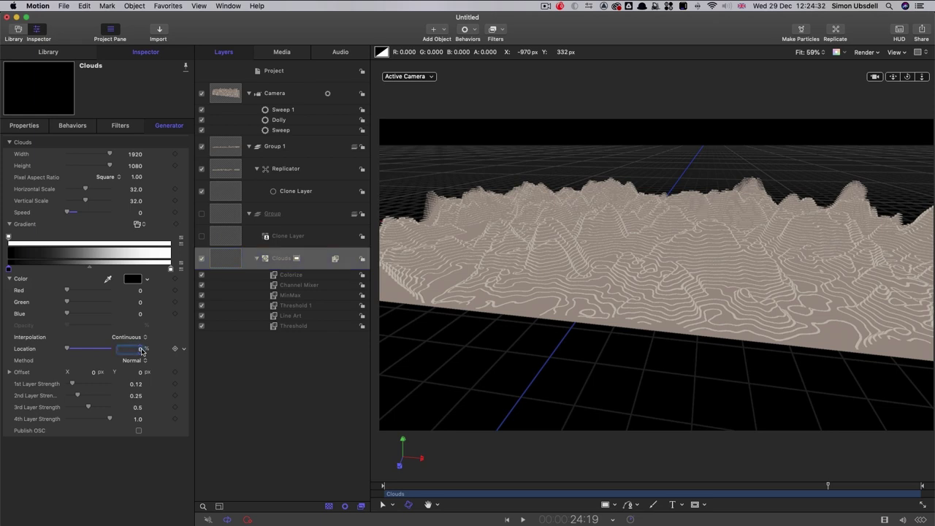
text(40)
key(Return)
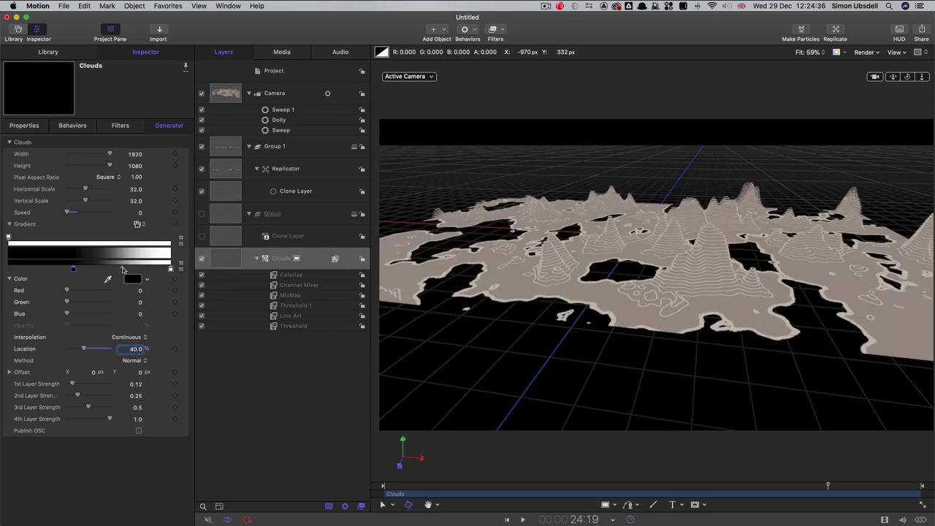
- Set the Clouds gradient Middle to 15%
click(122, 268)
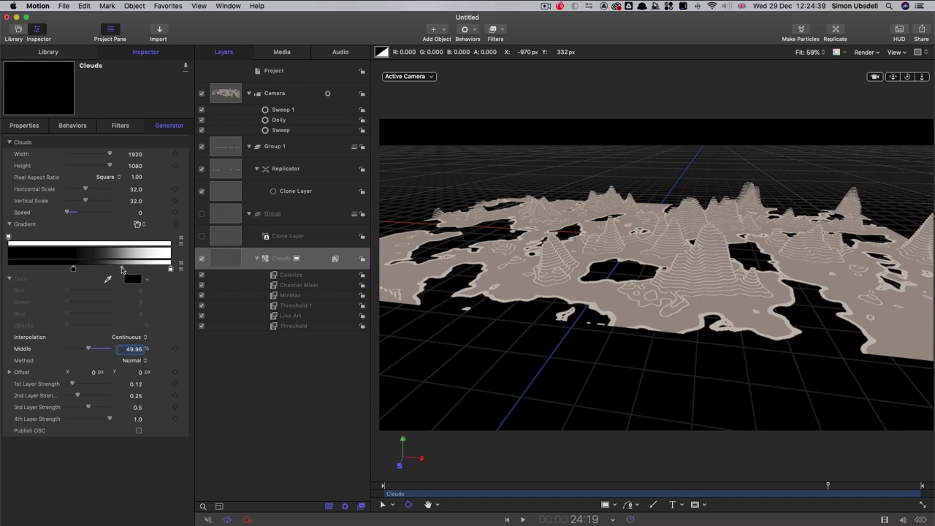
drag(123, 269, 113, 269)
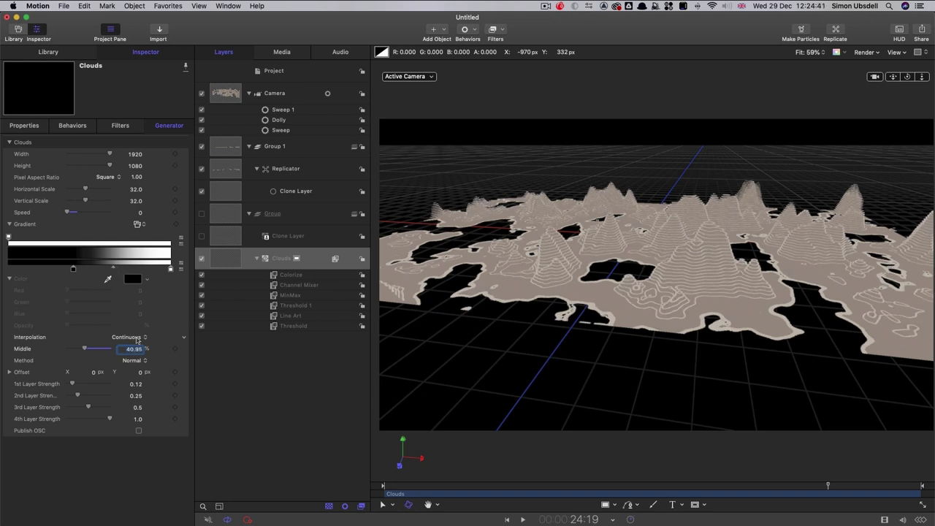
click(125, 349)
text(15)
key(Return)
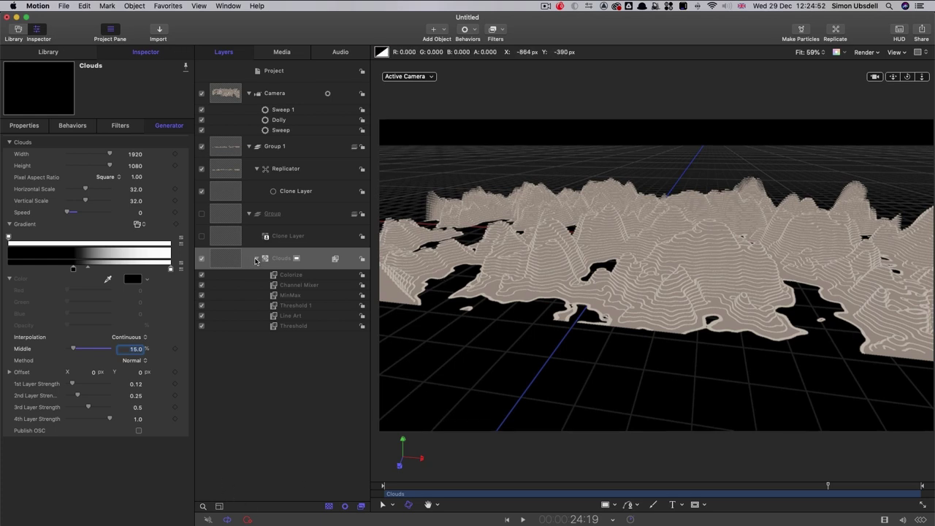
- Collapse the layer list and add a Color Solid generator from the Library as Group 2
click(256, 259)
click(295, 397)
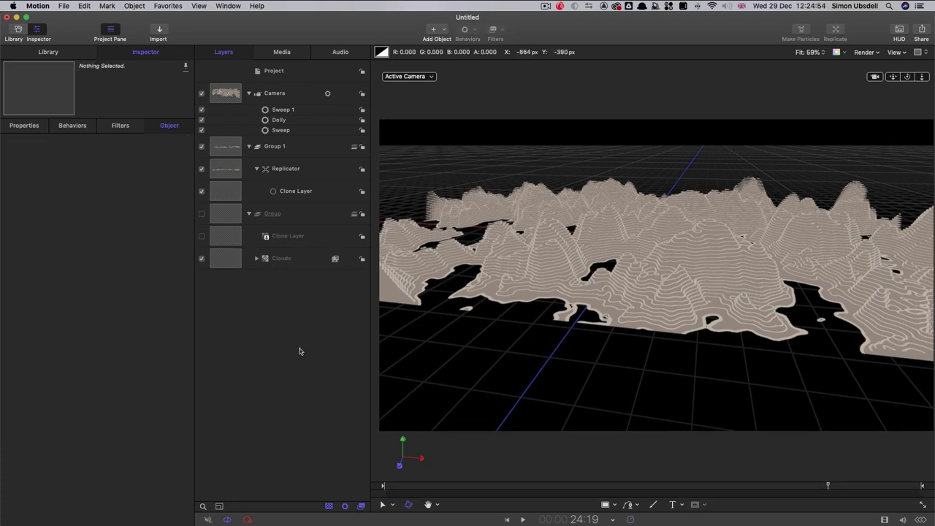
click(248, 148)
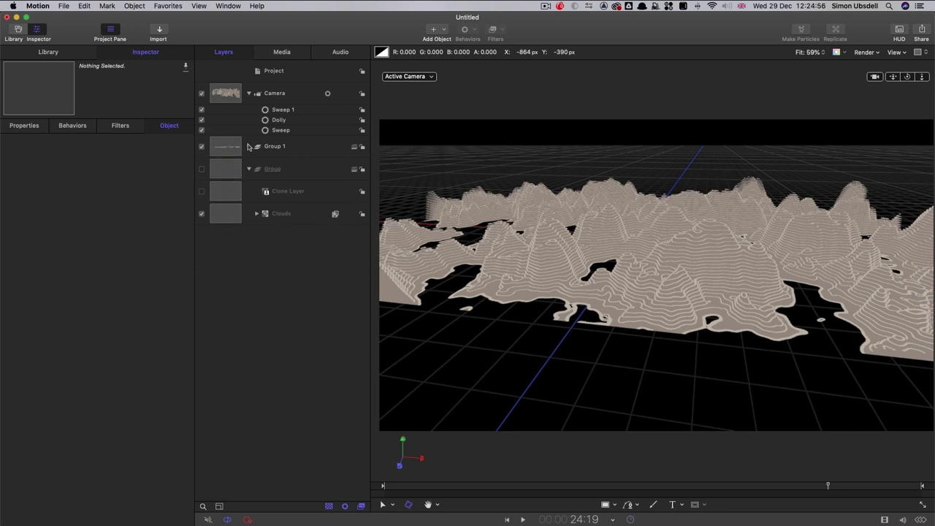
click(248, 170)
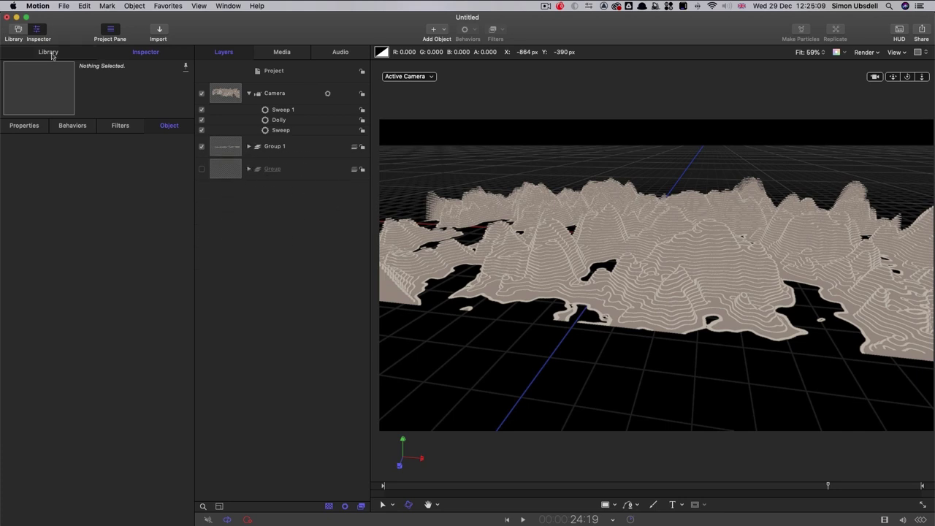
click(48, 52)
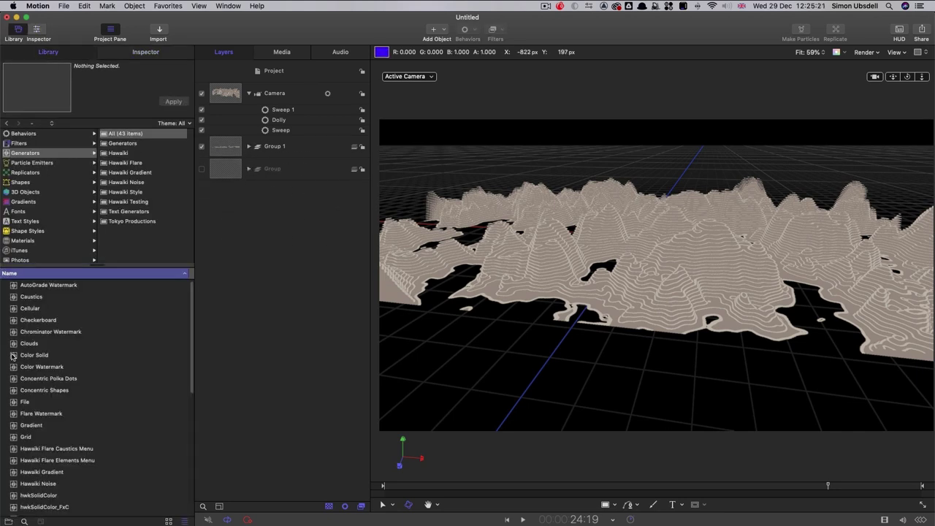
click(12, 356)
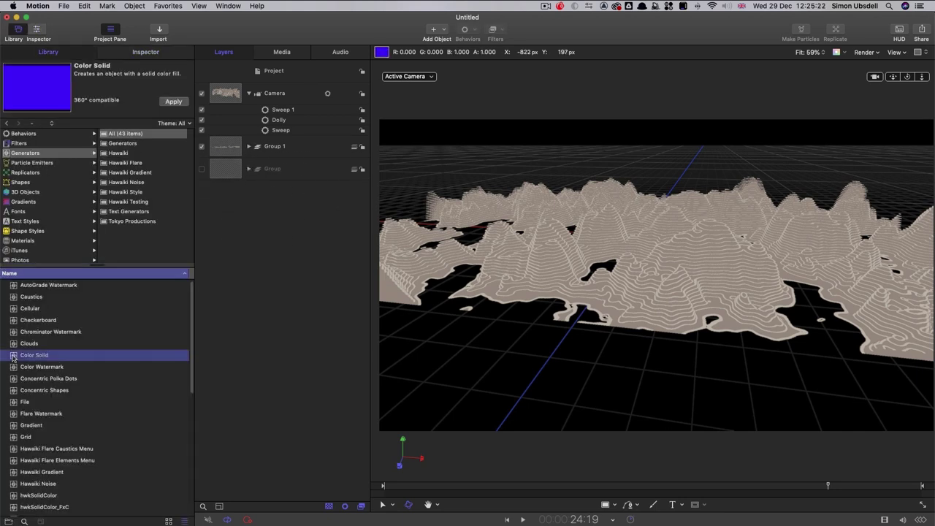
drag(13, 358, 236, 215)
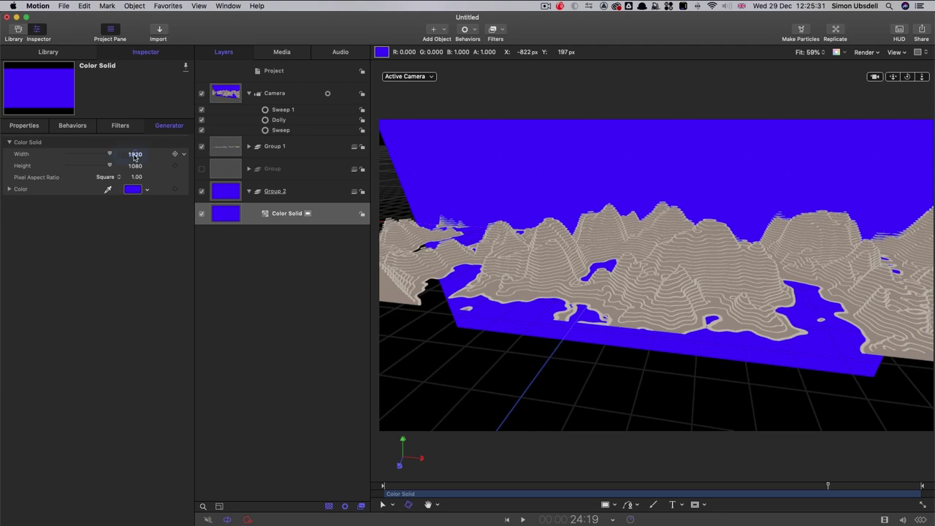
- Size the Color Solid to 2000×2000
click(135, 155)
text(2000)
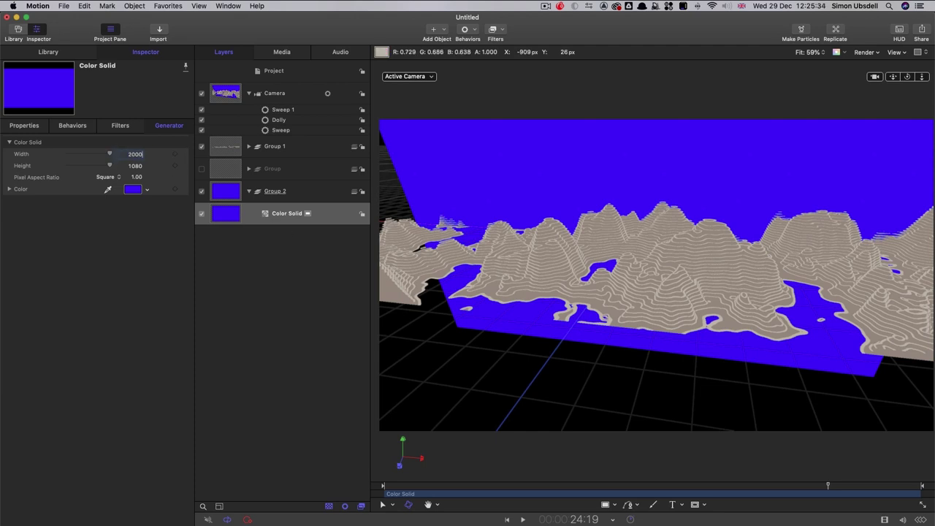
key(Tab)
text(2000)
key(Return)
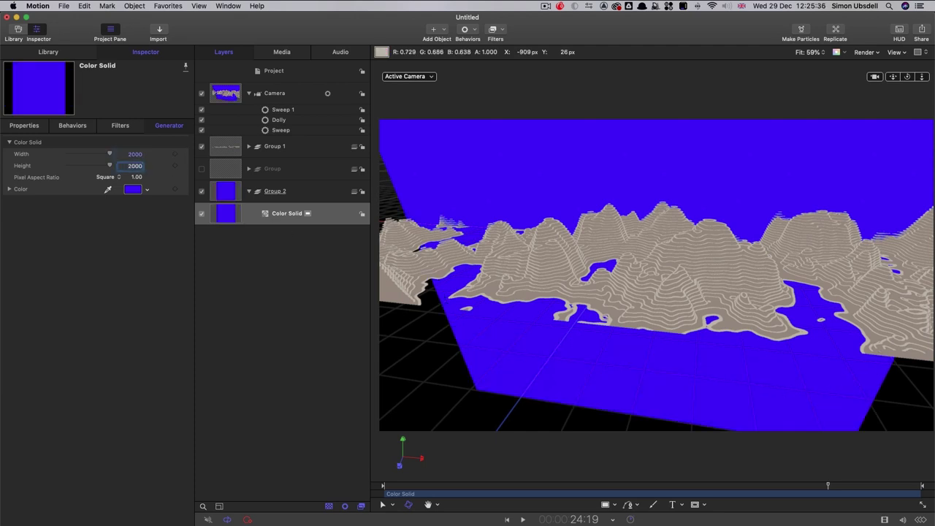
- Resize the Clouds generator to 2000×2000
click(249, 168)
click(257, 213)
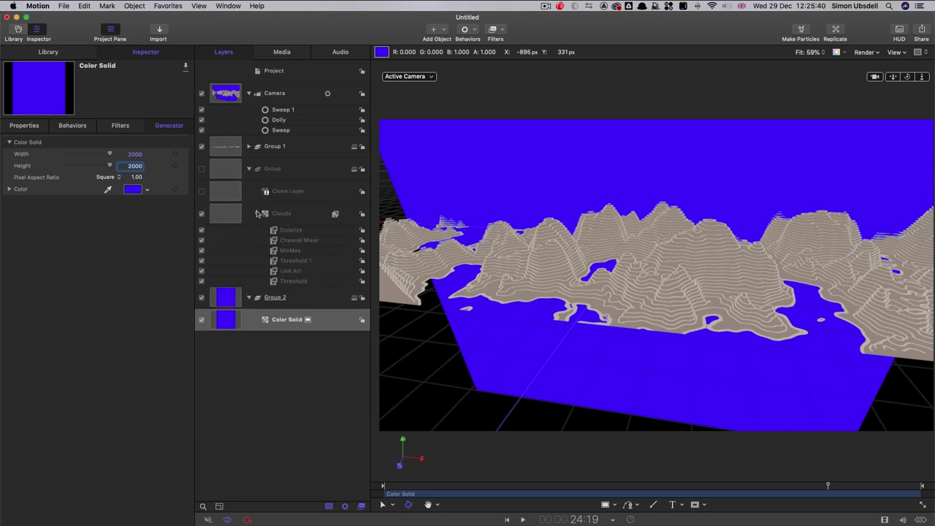
click(227, 221)
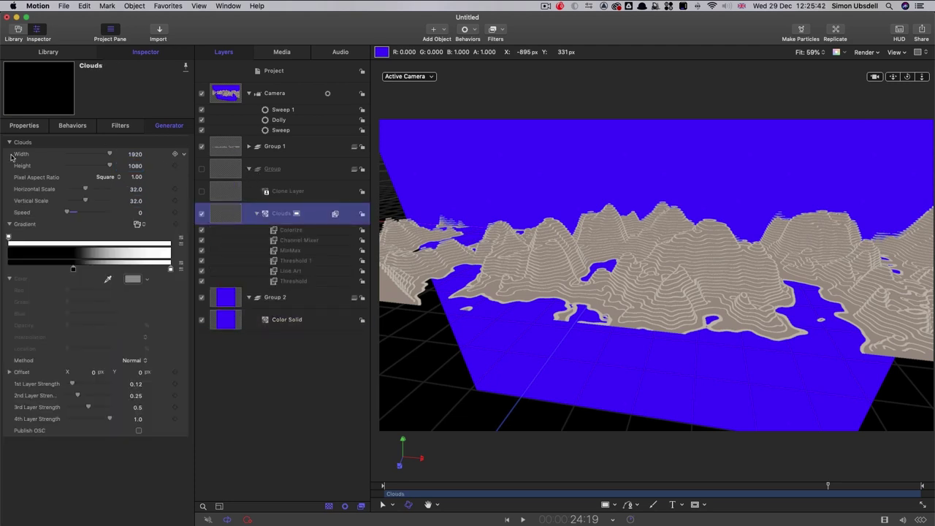
click(135, 154)
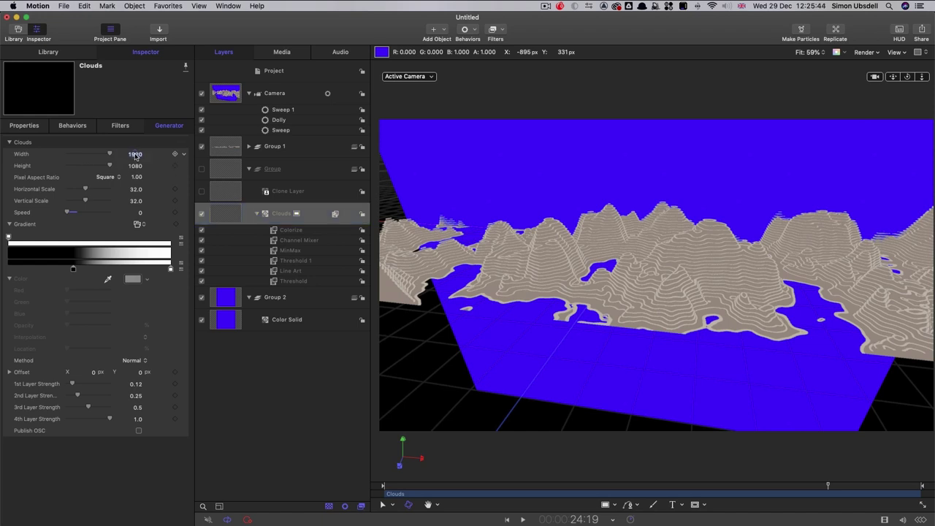
text(2000)
key(Tab)
text(2000)
key(Return)
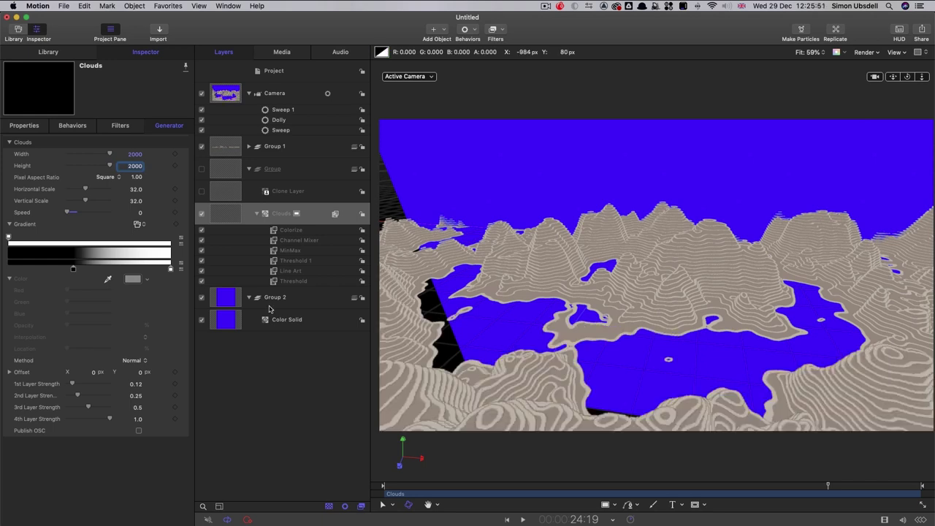
- Draw a Circle Mask on the Color Solid and reset its position to the centre
click(222, 321)
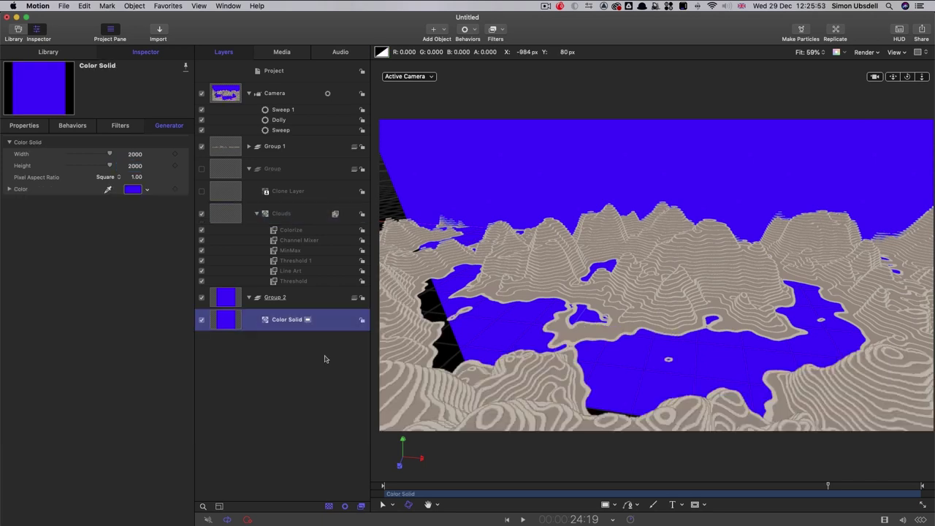
click(704, 493)
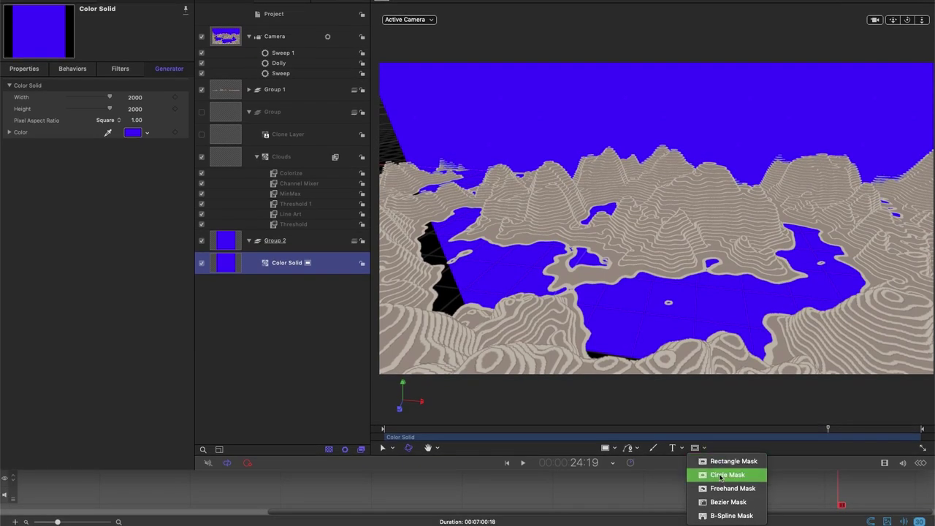
click(721, 475)
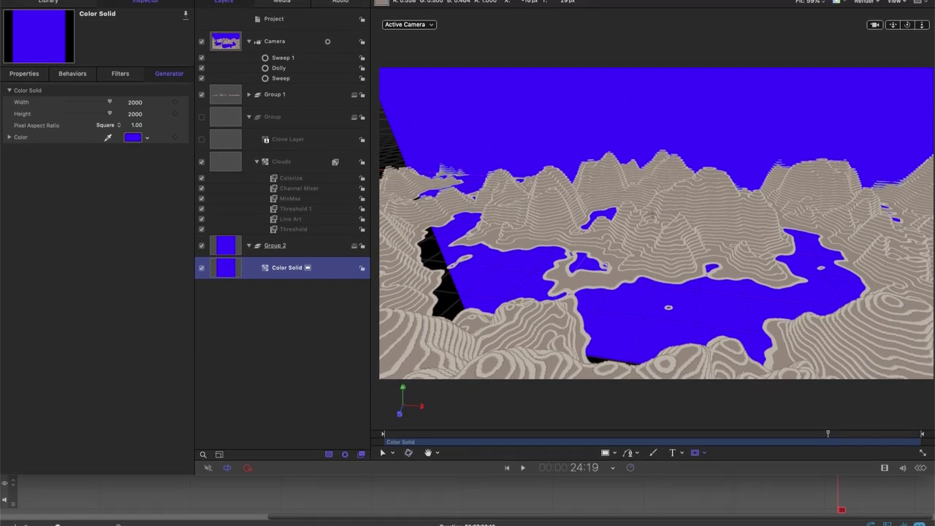
drag(668, 168, 811, 300)
drag(811, 336, 811, 337)
click(29, 126)
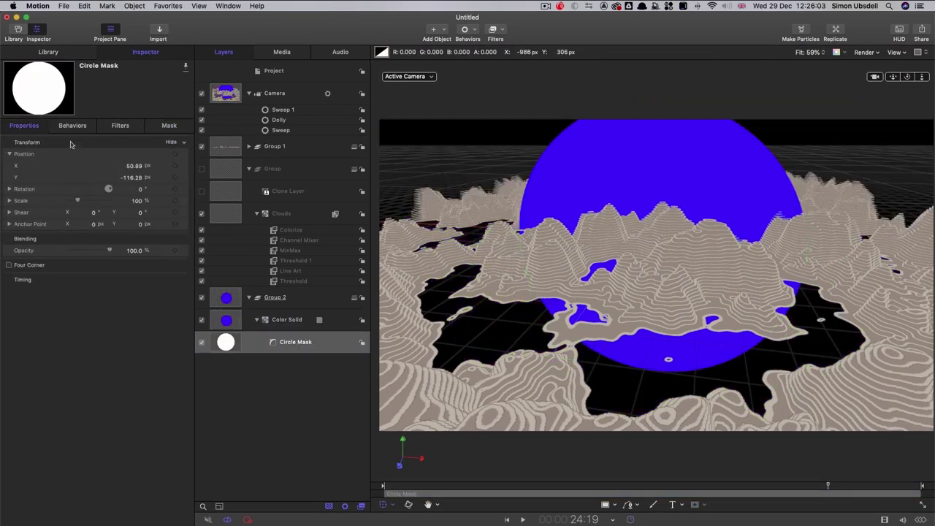
right_click(81, 140)
click(98, 141)
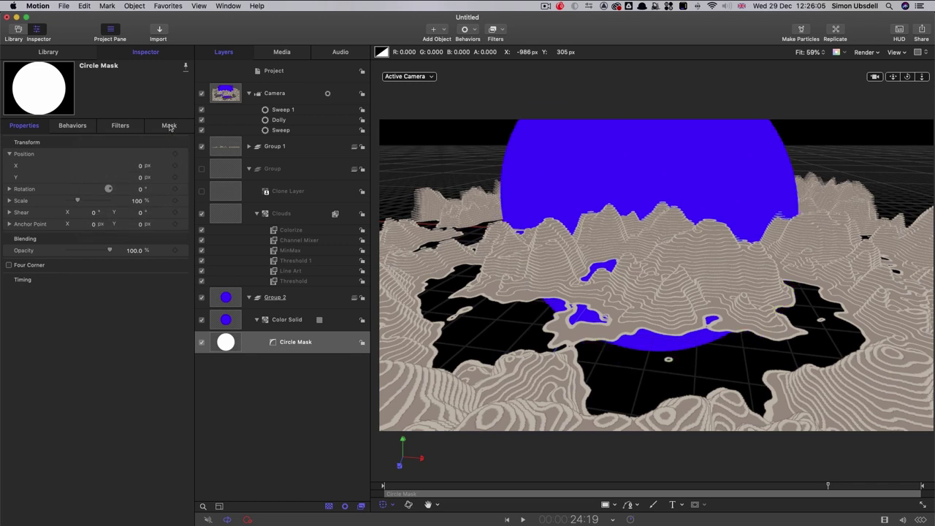
- Set the circle mask's Radius to 1013 and Feather to -200
click(169, 126)
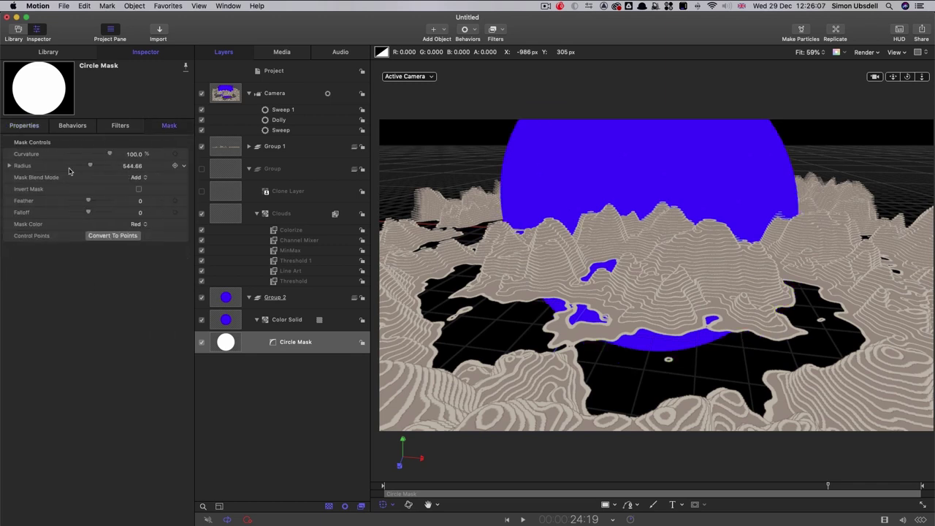
click(130, 166)
text(1)
text(000)
key(Return)
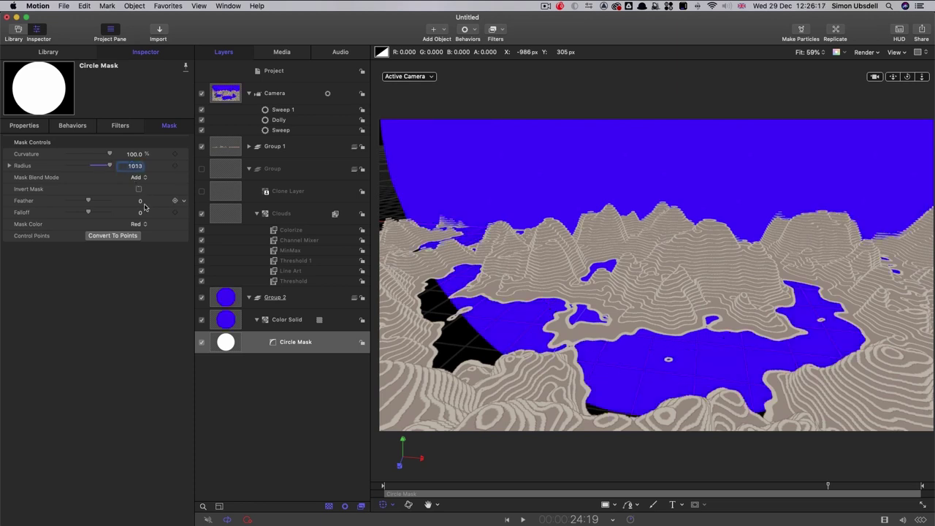
click(140, 201)
key(Return)
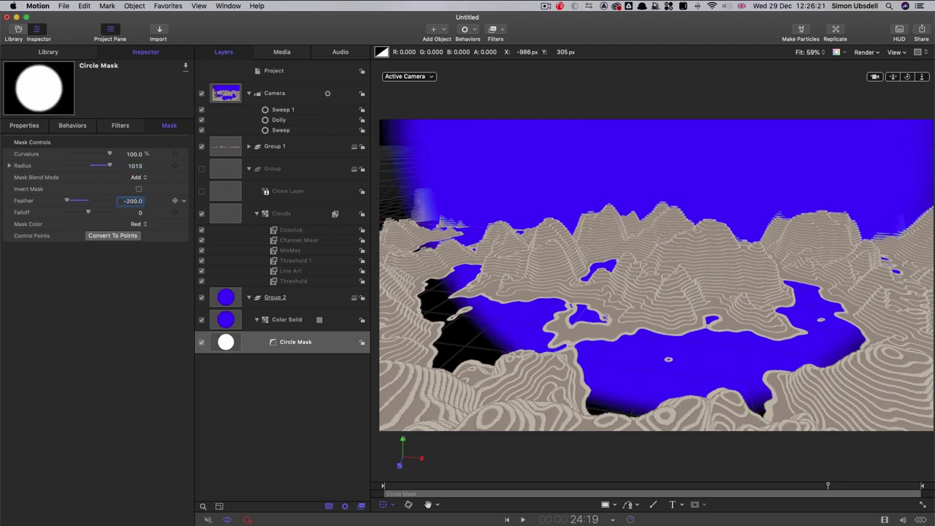
- Copy the circle mask onto Clouds and rotate the Color Solid -90° on X to lie flat
click(222, 346)
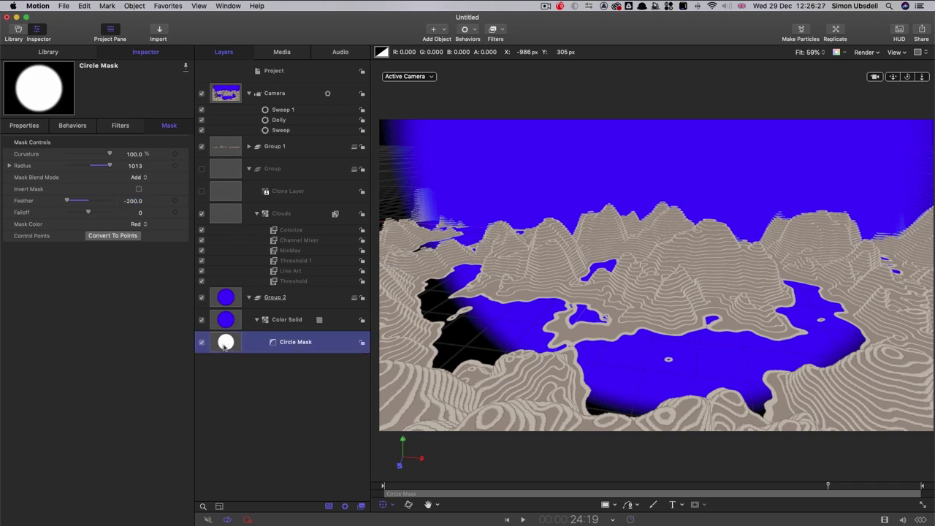
drag(225, 347, 222, 214)
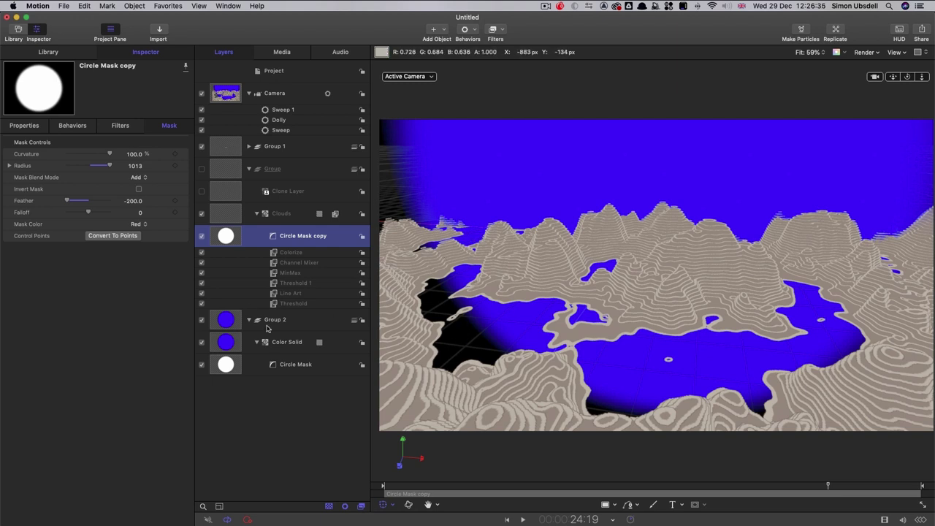
click(225, 345)
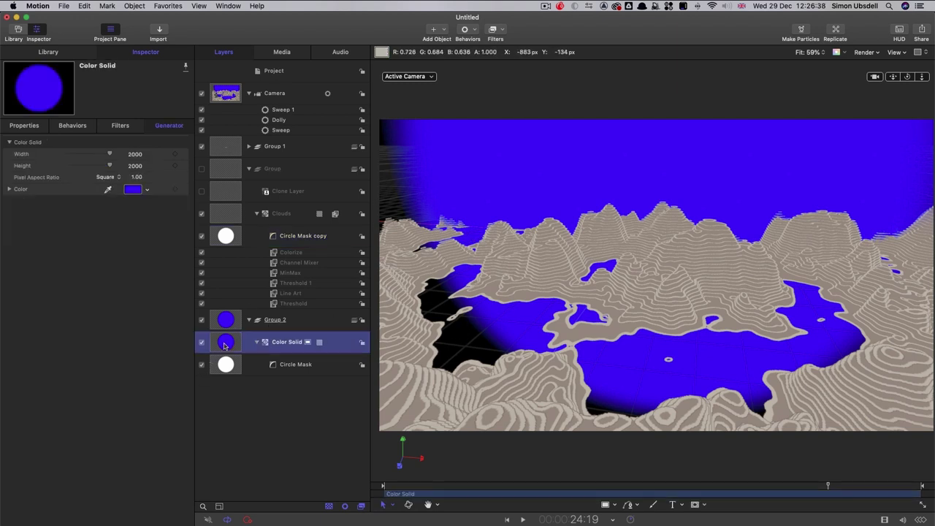
click(21, 126)
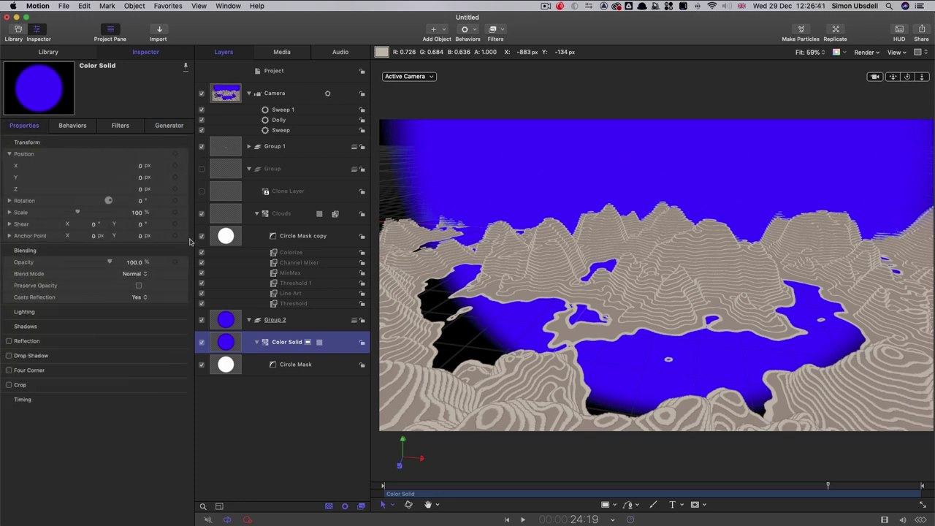
click(9, 201)
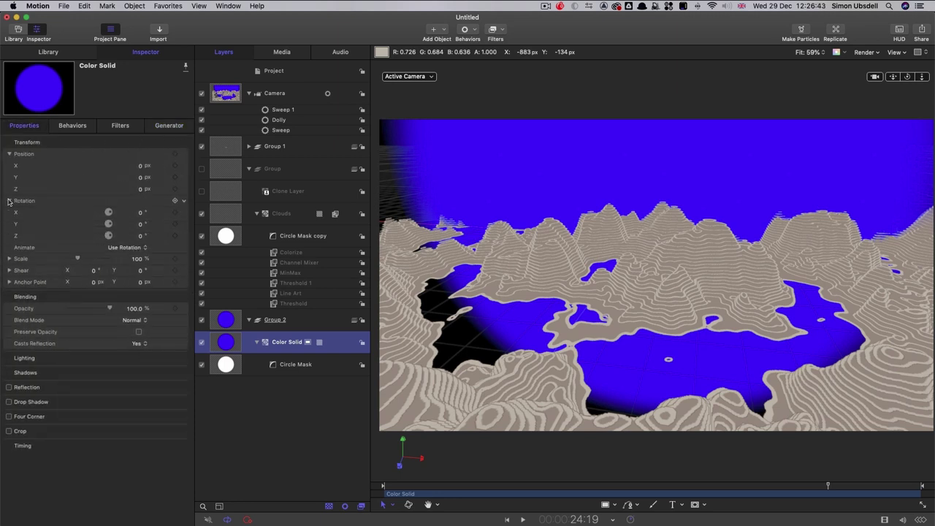
click(140, 213)
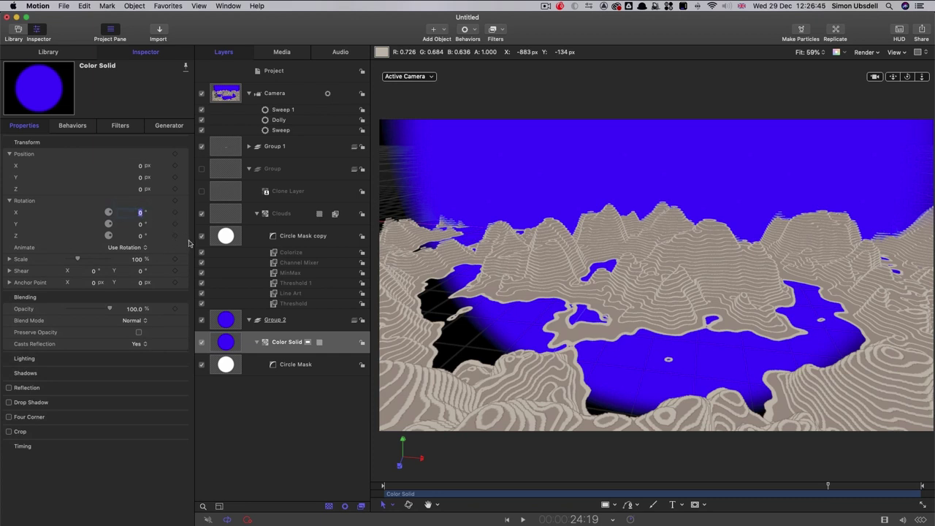
text(-90)
key(Return)
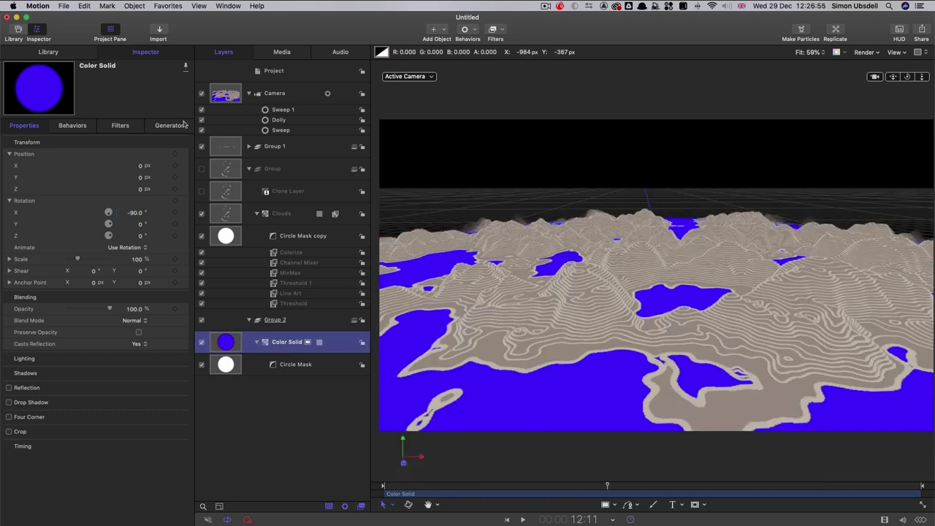
- Change the Color Solid to slate blue: hue 240°, saturation 24%, brightness 50%
click(174, 127)
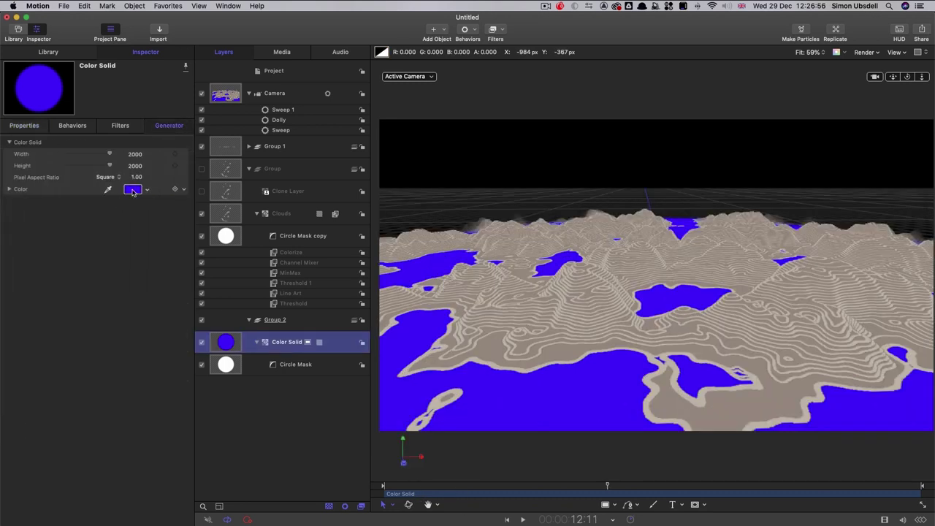
click(132, 190)
click(306, 332)
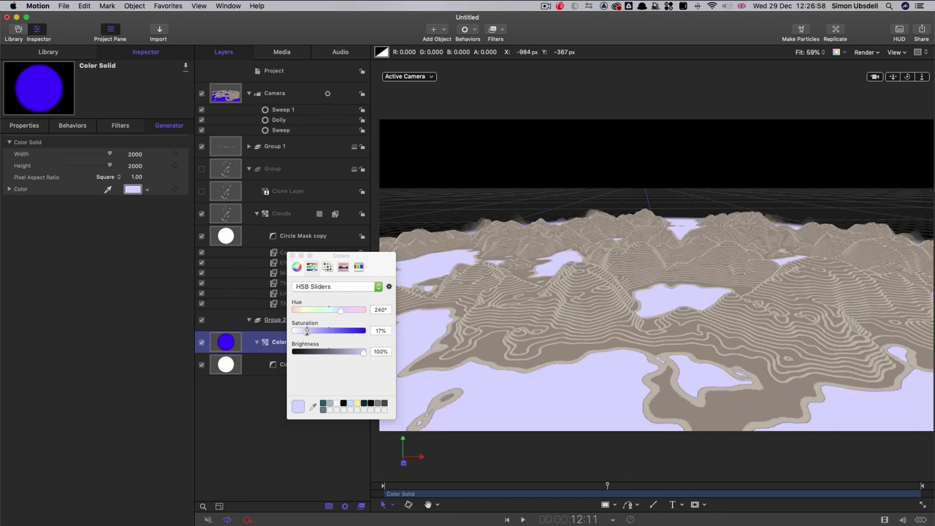
drag(363, 352, 311, 333)
click(308, 333)
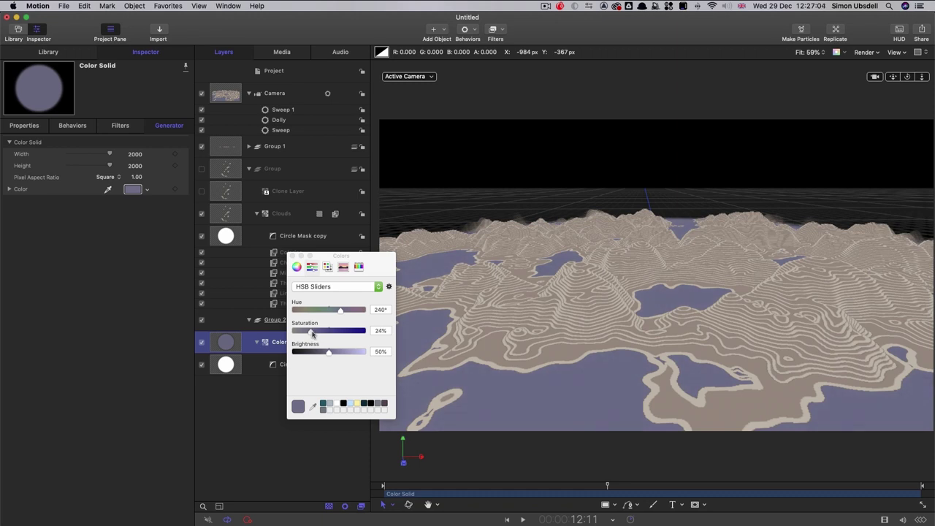
click(291, 256)
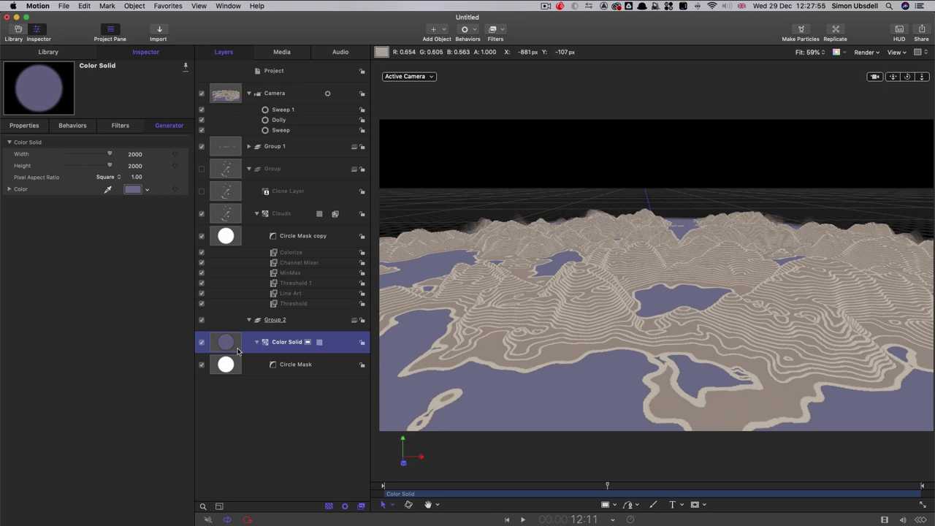
- Add a Cellular generator into Group 2 and set its Speed to 0.1
click(49, 53)
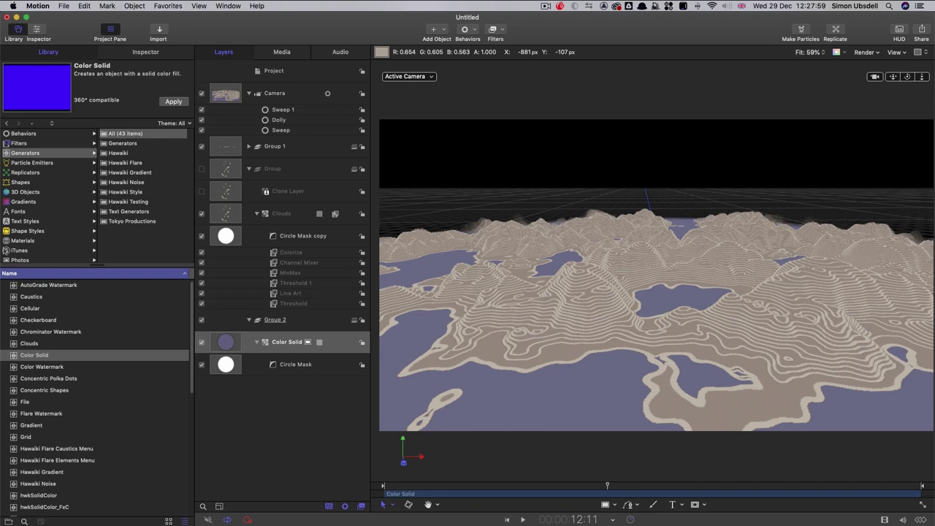
drag(13, 308, 247, 336)
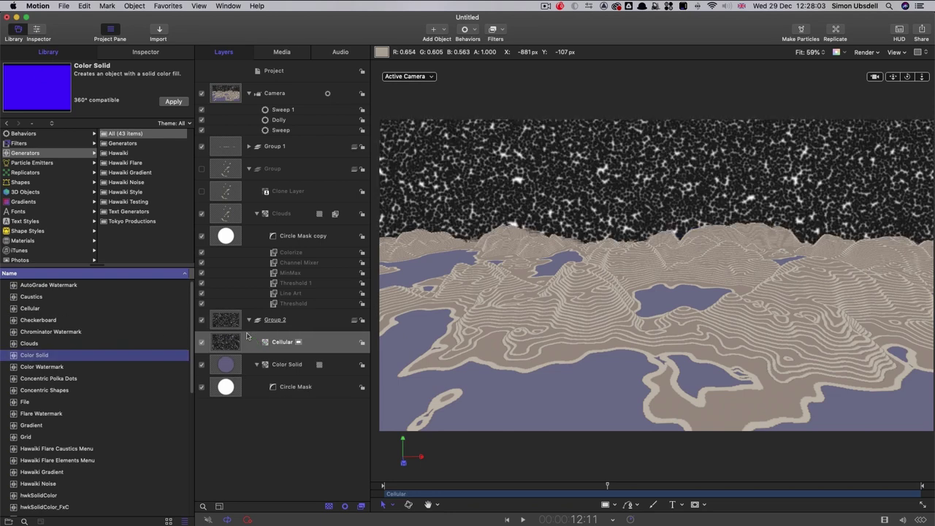
click(229, 342)
click(142, 54)
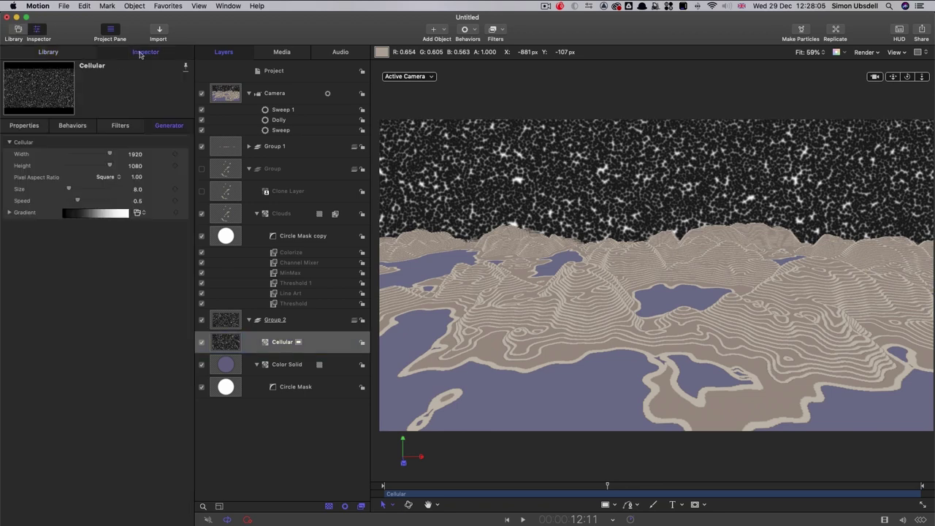
click(13, 126)
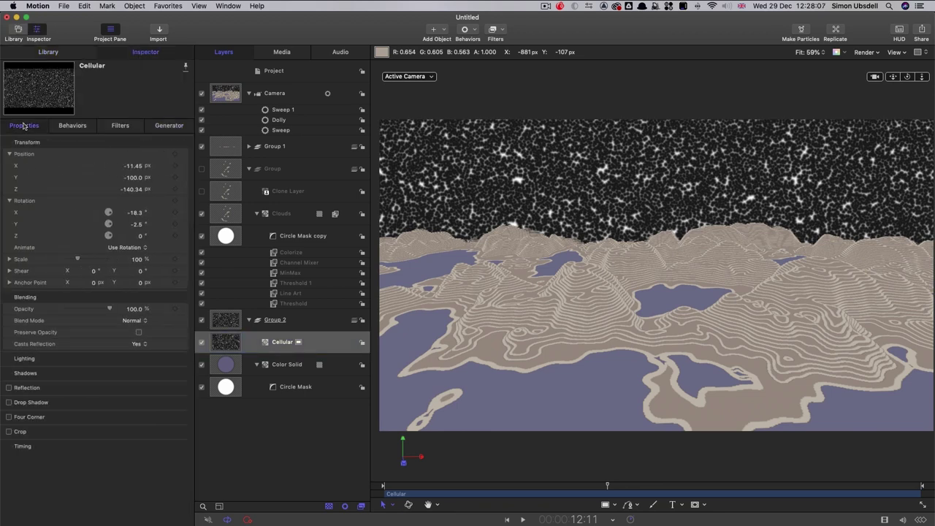
click(174, 125)
double_click(139, 201)
text(0.1)
key(Return)
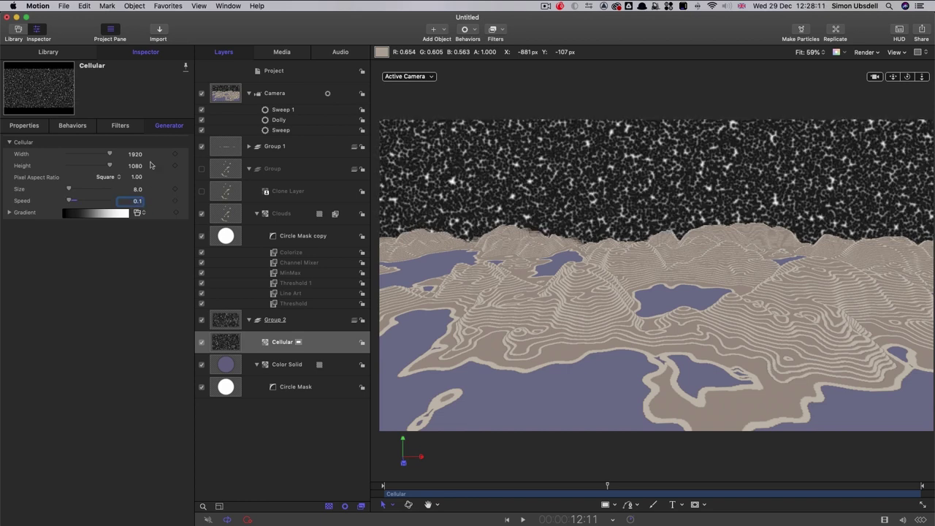
- Give Cellular a Screen blend mode, reset its transform, and rotate it -90° on X
click(31, 125)
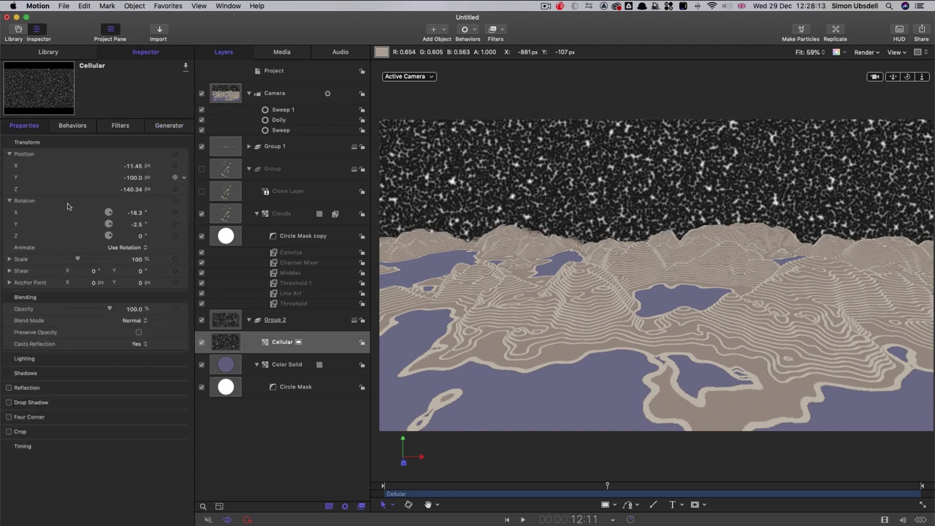
click(134, 322)
click(145, 404)
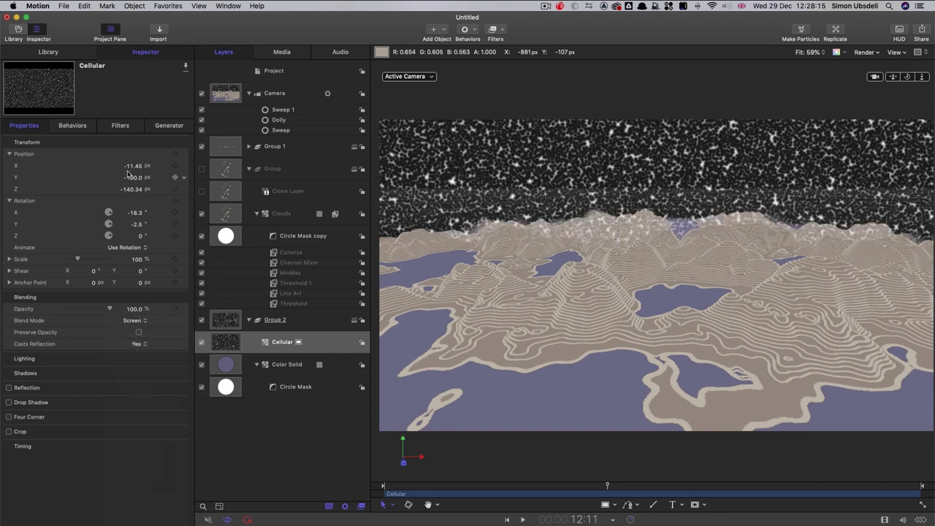
right_click(105, 143)
click(105, 143)
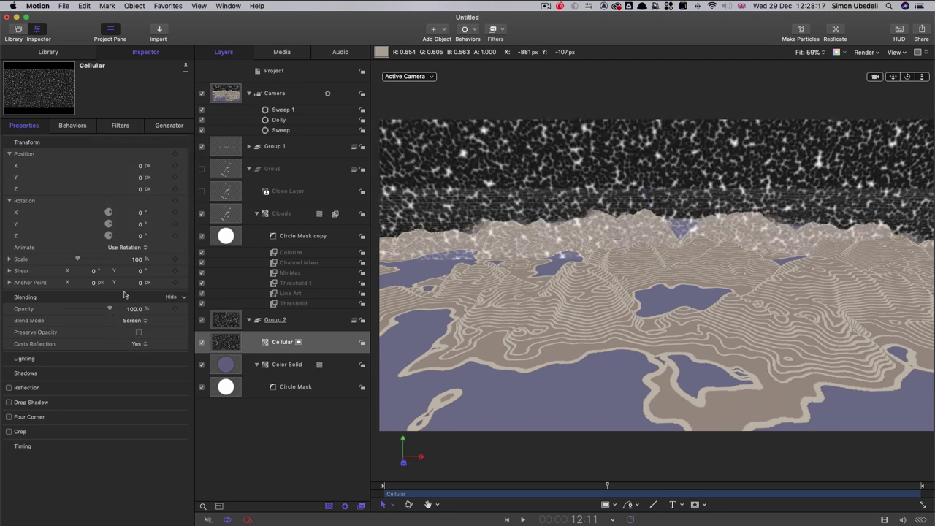
click(141, 213)
text(-90.0)
key(Return)
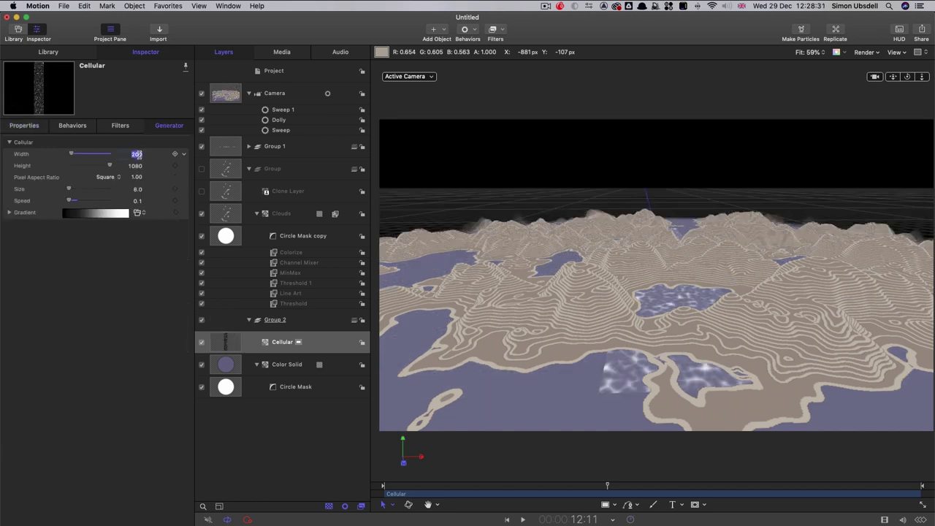
- Size the Cellular layer to 2000×2000
text(2000)
key(Tab)
text(20)
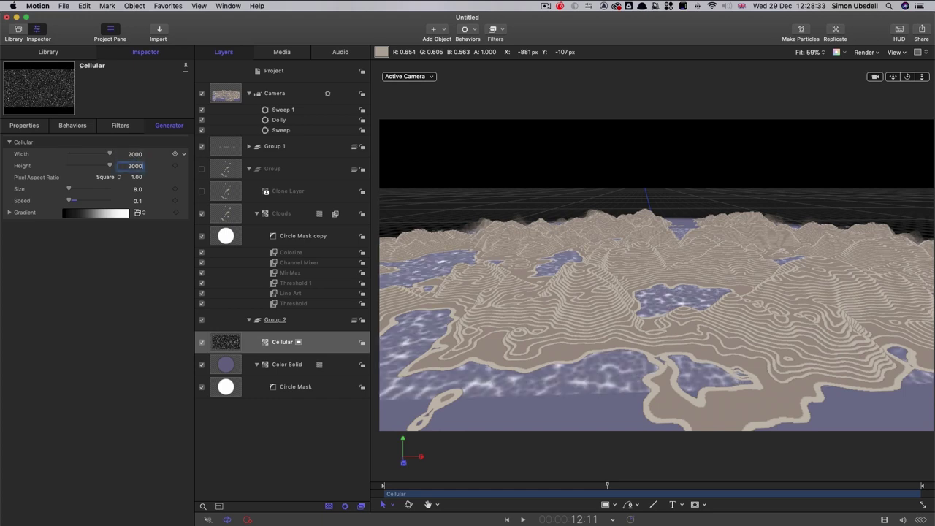
key(Return)
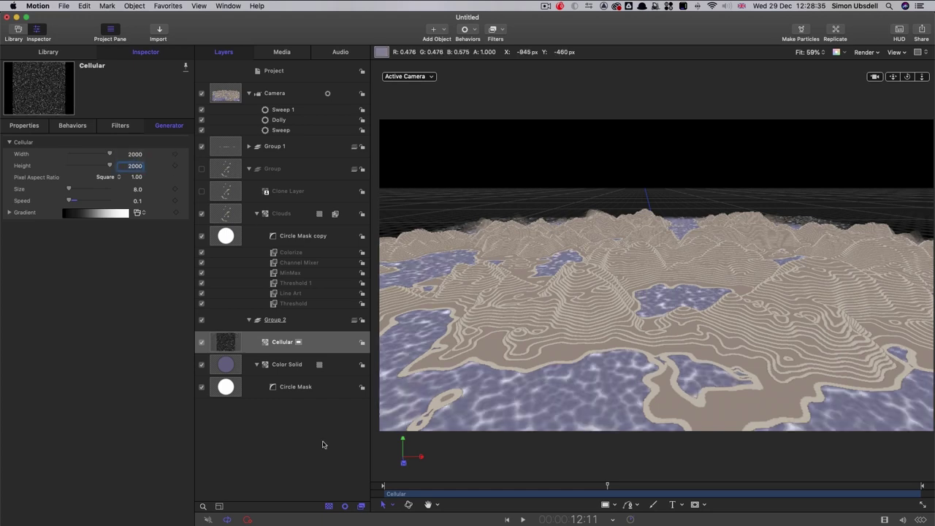
- Option-drag a copy of the circle mask onto the Cellular layer
click(227, 392)
drag(227, 392, 224, 343)
click(222, 344)
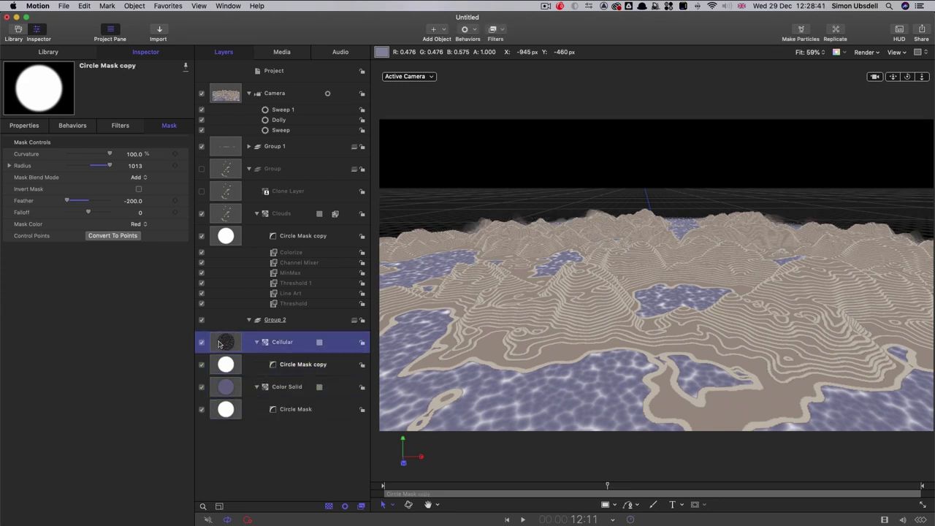
- Set the Cellular layer's opacity to 10%
click(22, 126)
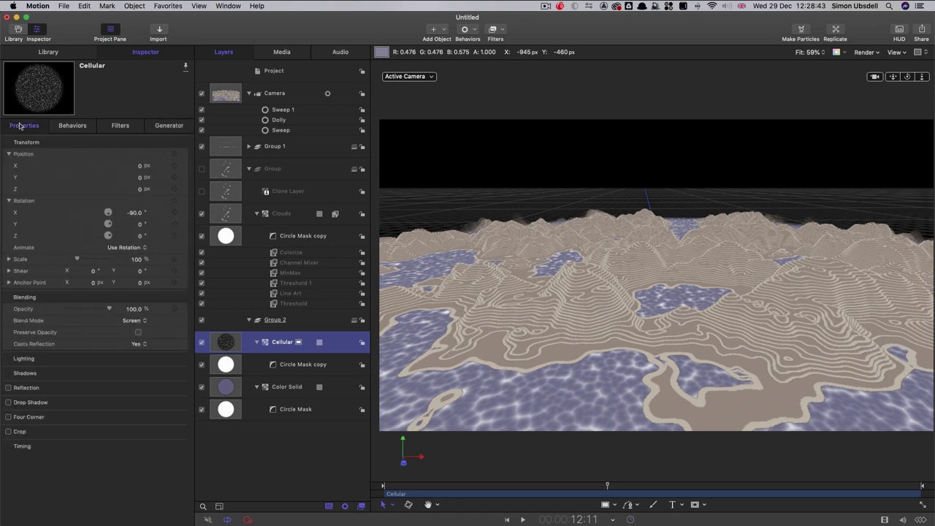
click(133, 309)
text(10)
key(Return)
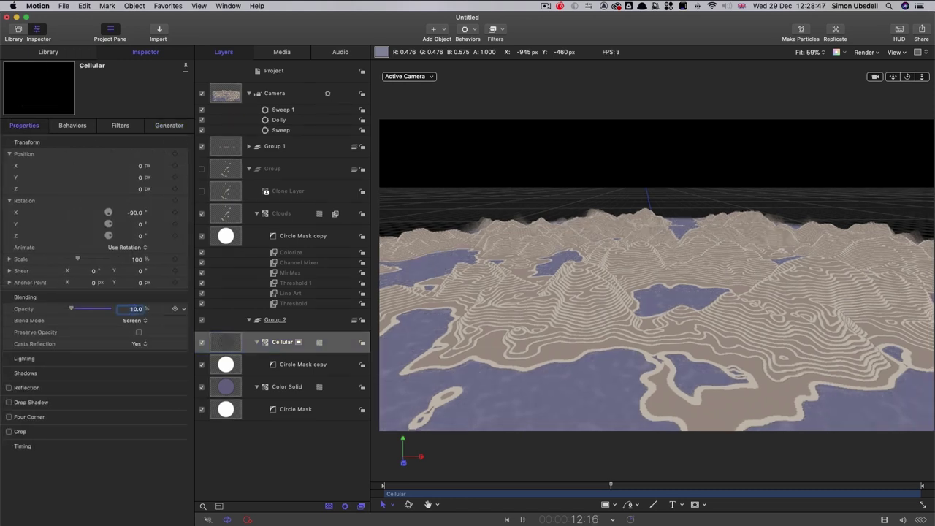
click(208, 344)
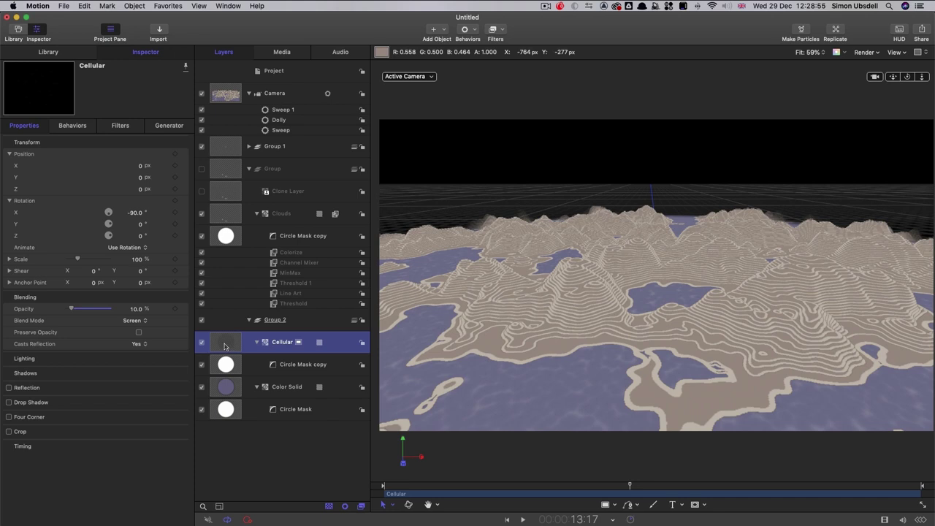
- Import Huge_Sky.tif into the project
click(159, 29)
click(383, 81)
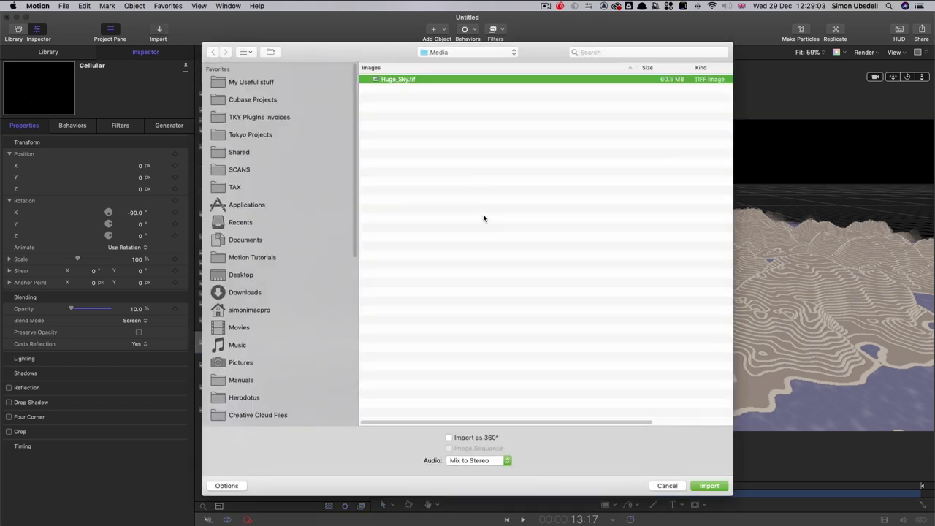
click(706, 485)
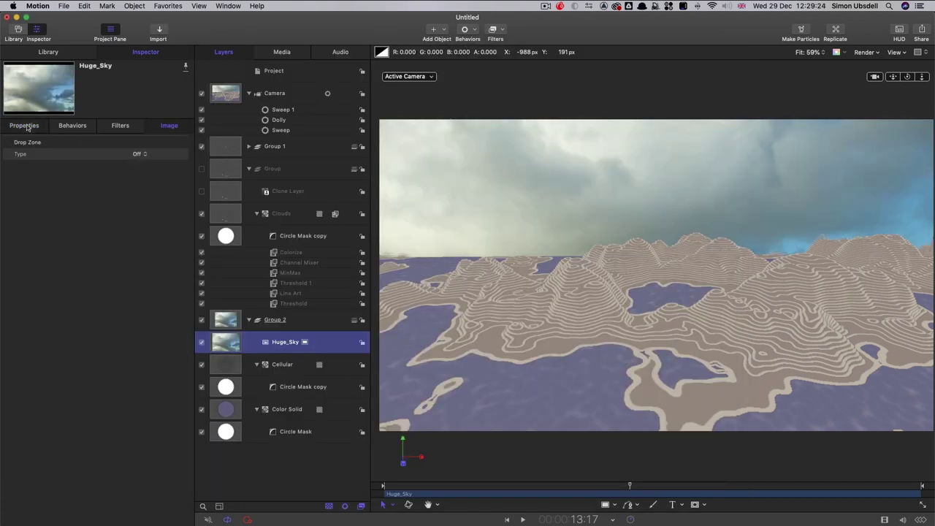
- Scale the sky to 275% and position it at Y 2000, Z -1500
click(24, 125)
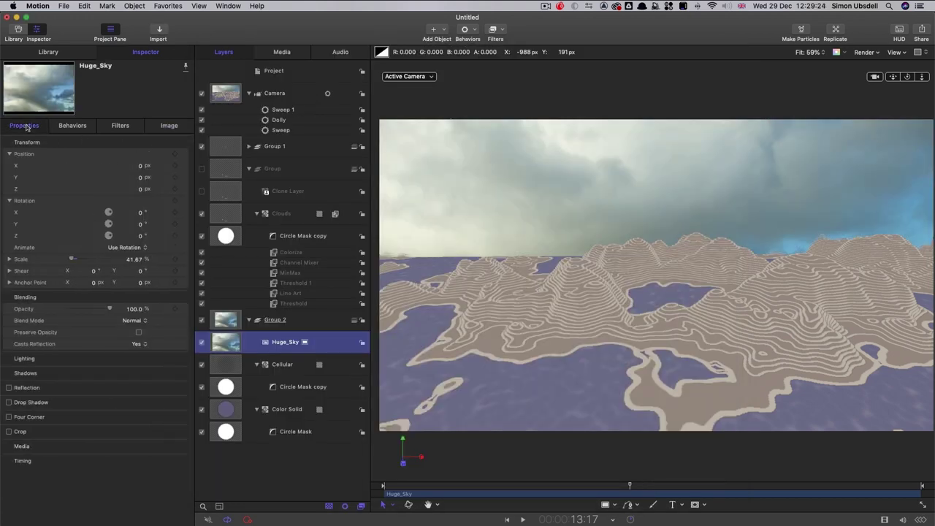
click(132, 262)
text(275)
key(Return)
click(141, 178)
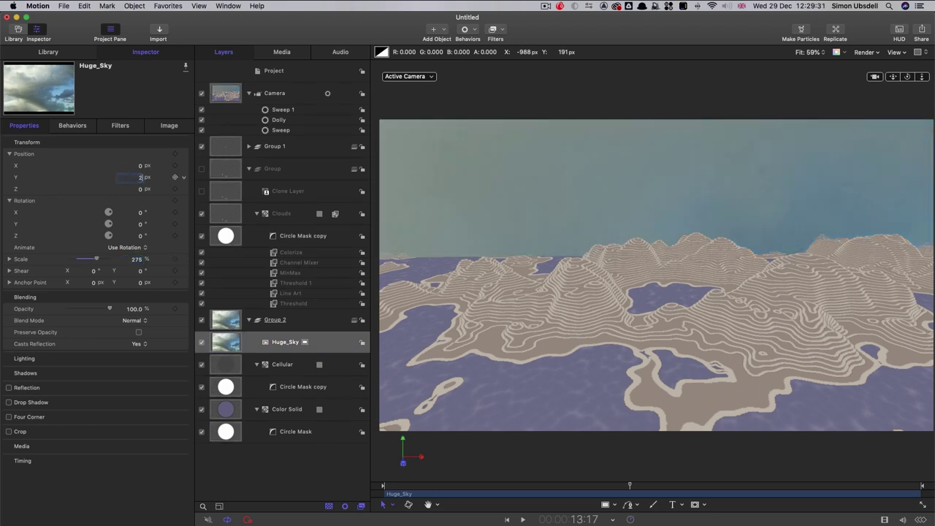
key(Tab)
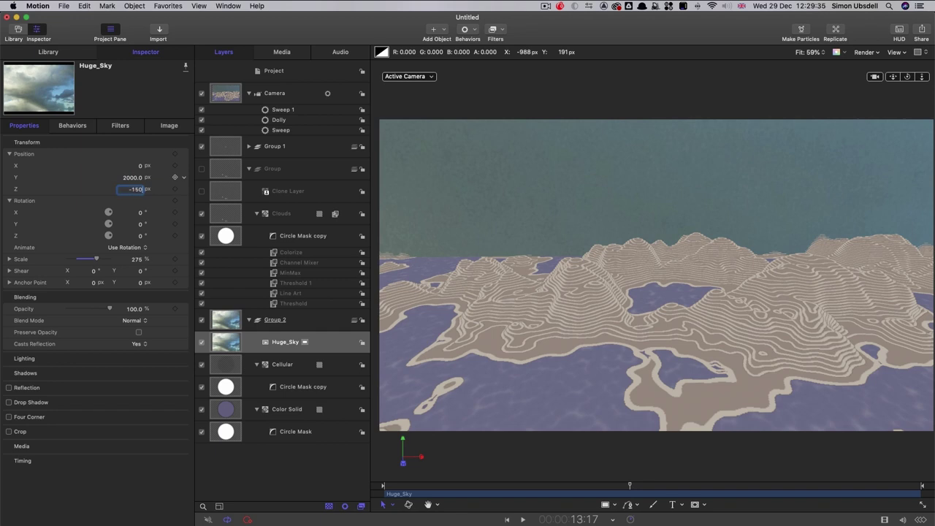
text(-1500)
key(Return)
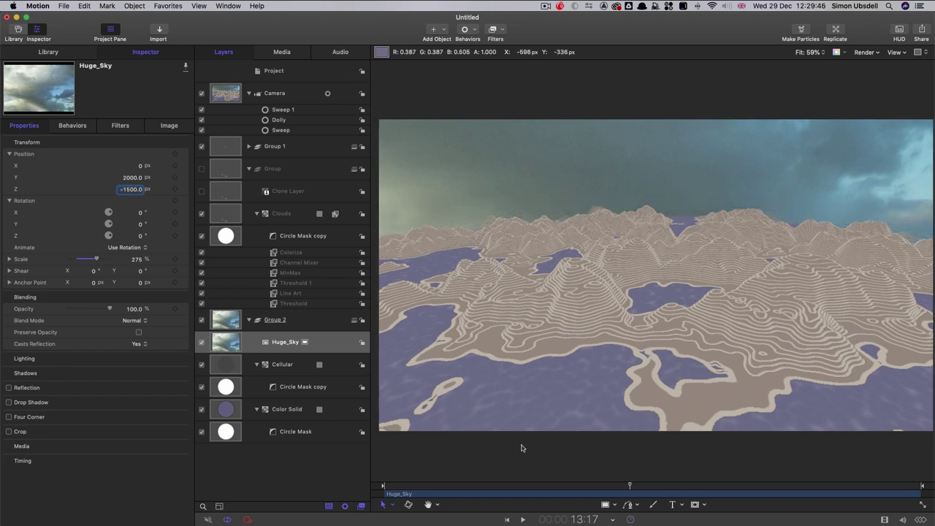
mouse_move(626, 486)
mouse_down()
mouse_move(411, 483)
mouse_move(622, 484)
mouse_up()
- Copy the Clouds layer into Group 2 and delete all its filters
click(231, 213)
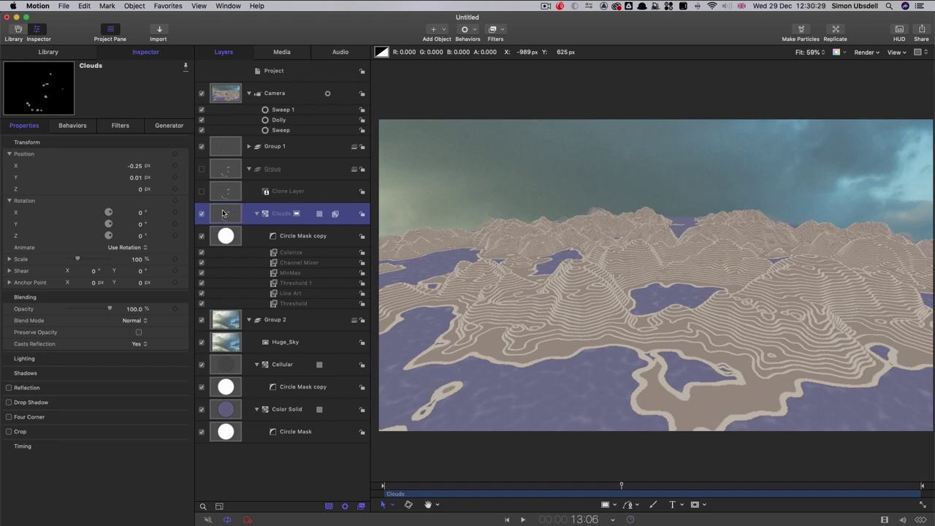
drag(224, 213, 238, 330)
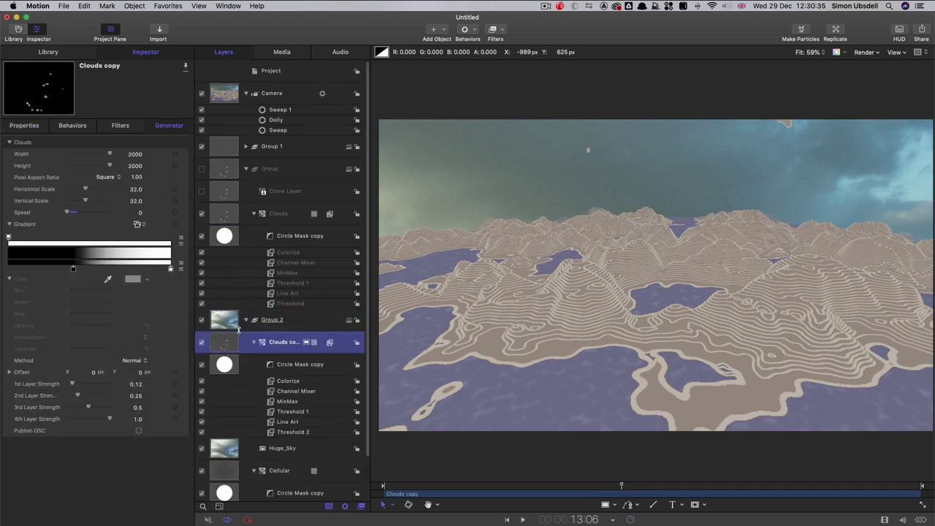
click(272, 381)
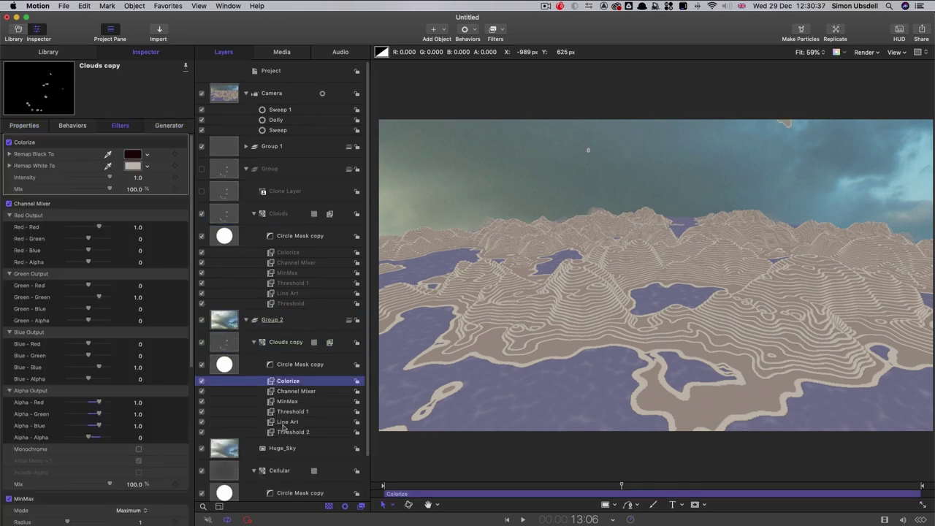
shift+click(287, 432)
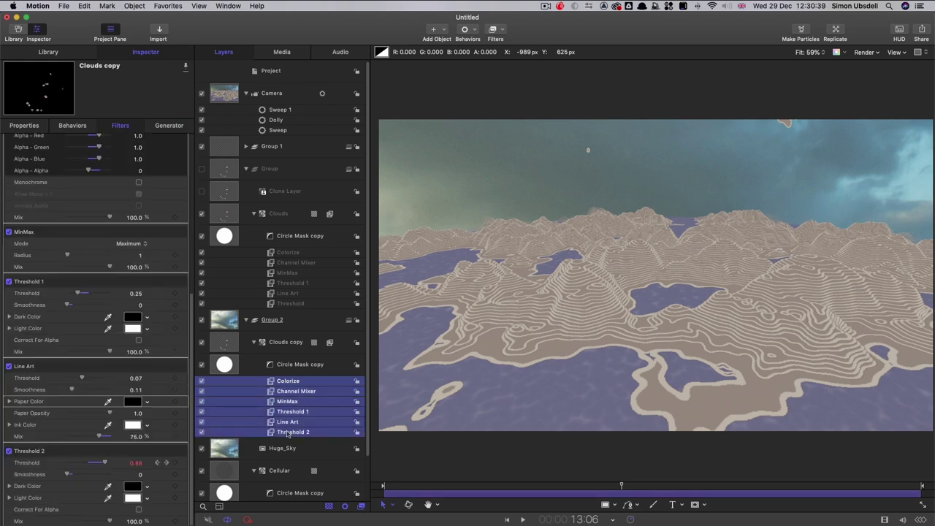
key(Delete)
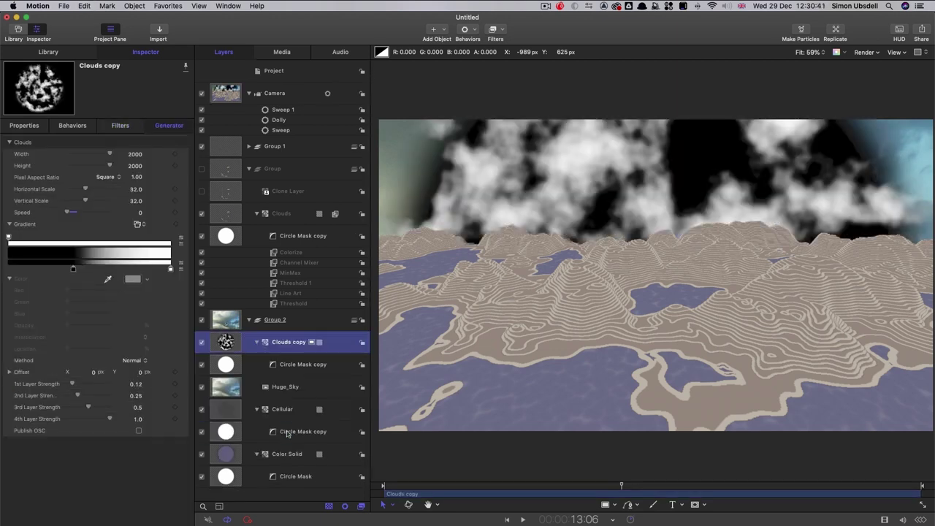
- Reset the Clouds copy transform and set its blend mode to Screen
click(31, 125)
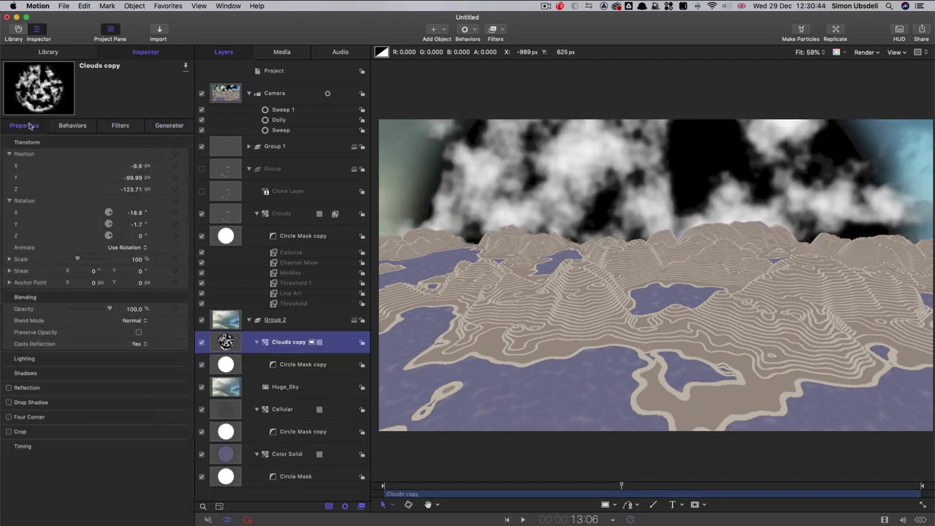
right_click(83, 143)
click(88, 144)
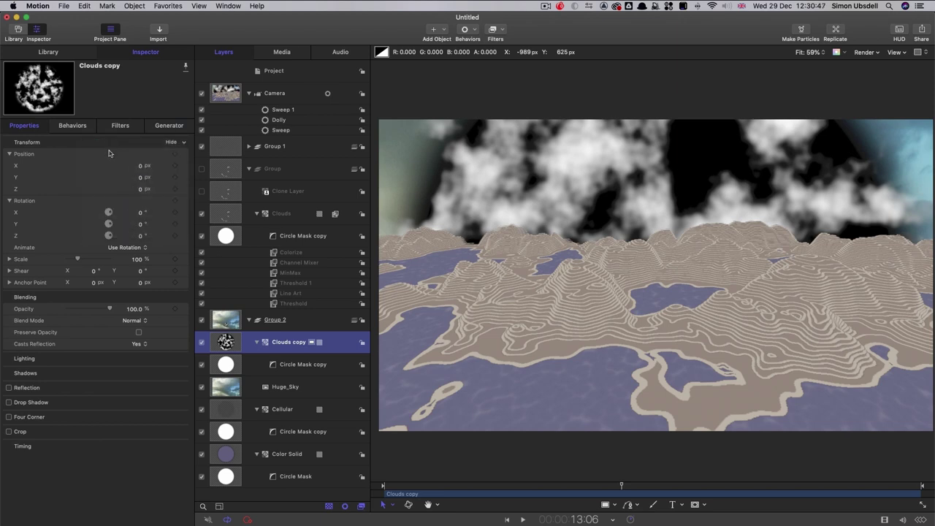
click(132, 322)
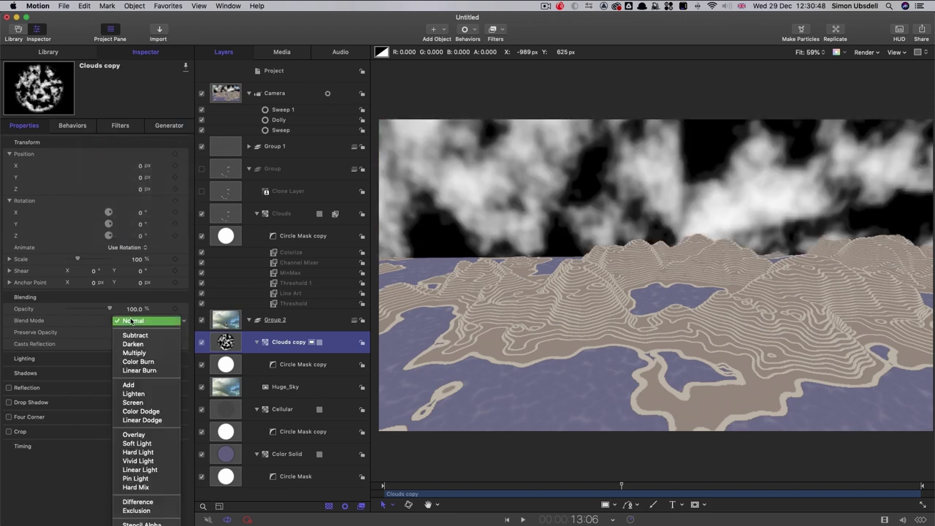
click(144, 404)
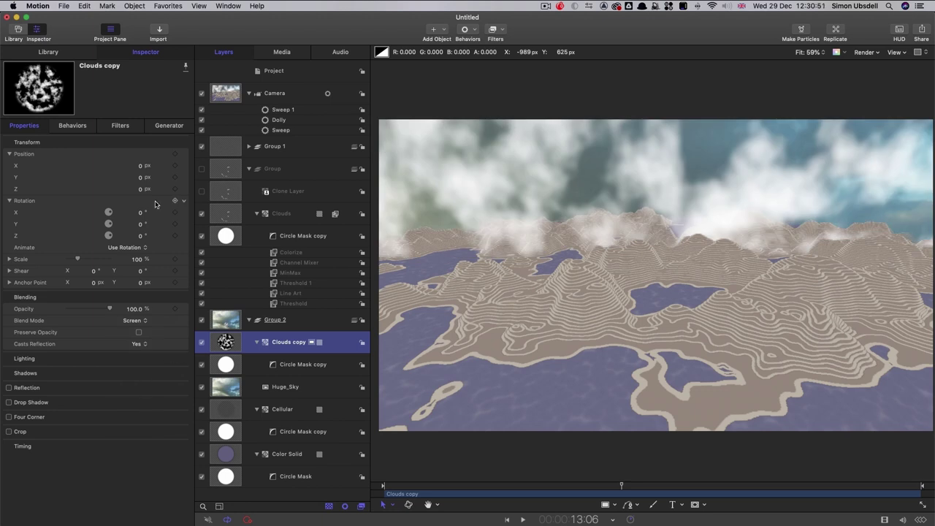
- Lay the Clouds copy flat with -90° X rotation and raise it to Y 50
click(139, 214)
text(-90.0)
key(Return)
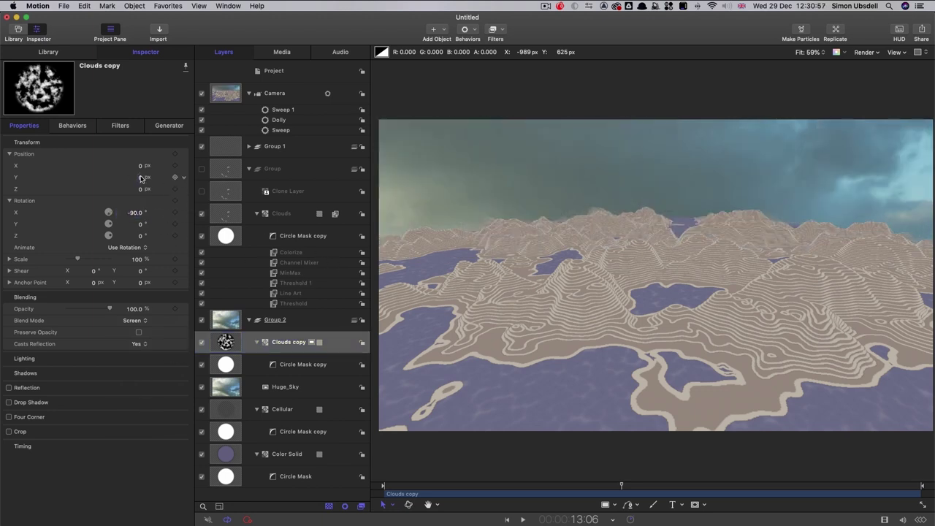
click(141, 177)
text(50.0)
key(Return)
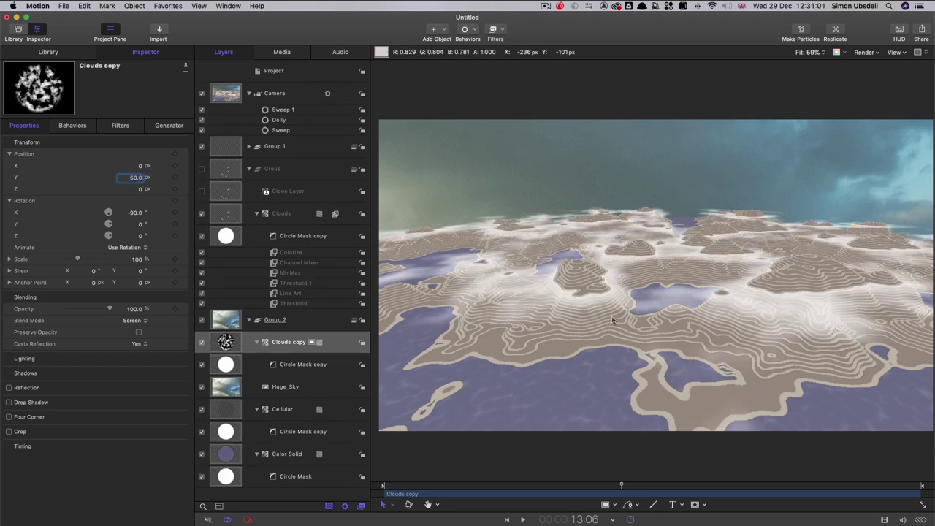
click(619, 486)
drag(620, 488, 774, 497)
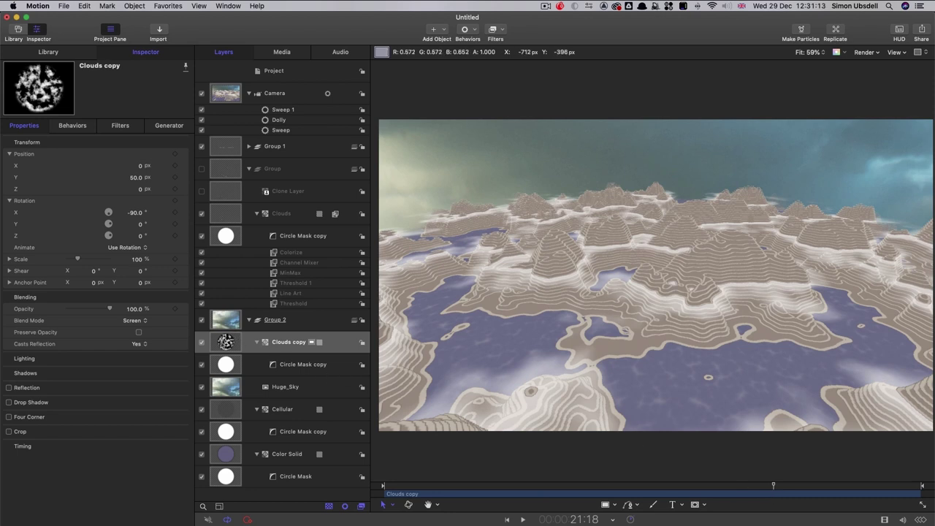
- Toggle the Clouds copy gradient direction, leaving it white-to-black
click(241, 342)
click(171, 125)
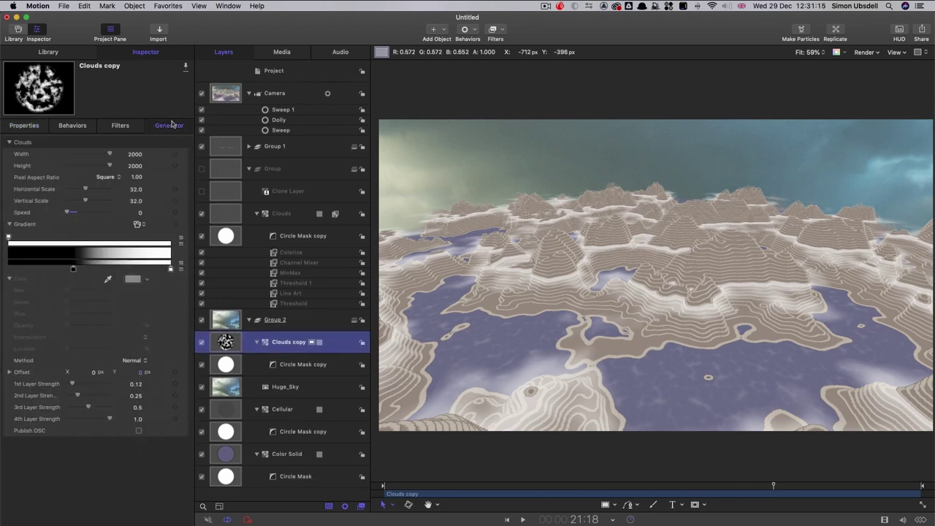
click(182, 265)
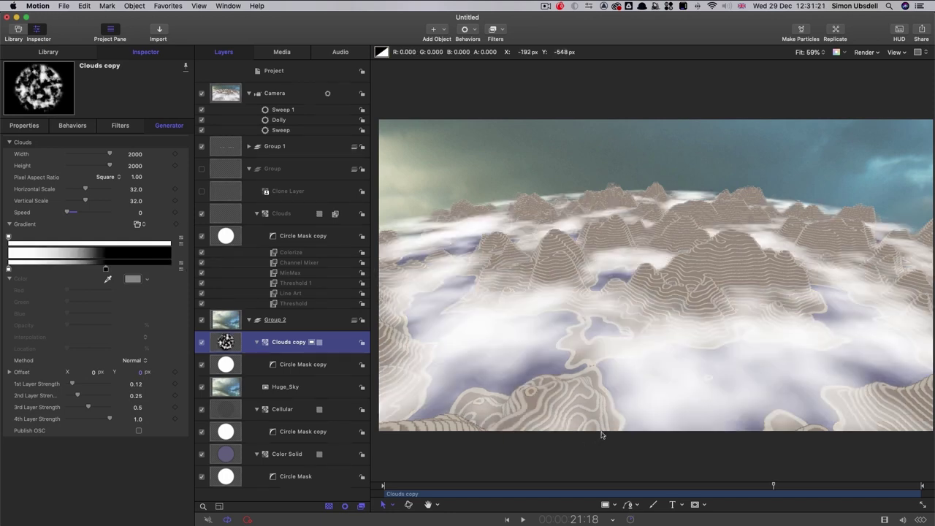
drag(774, 486, 795, 490)
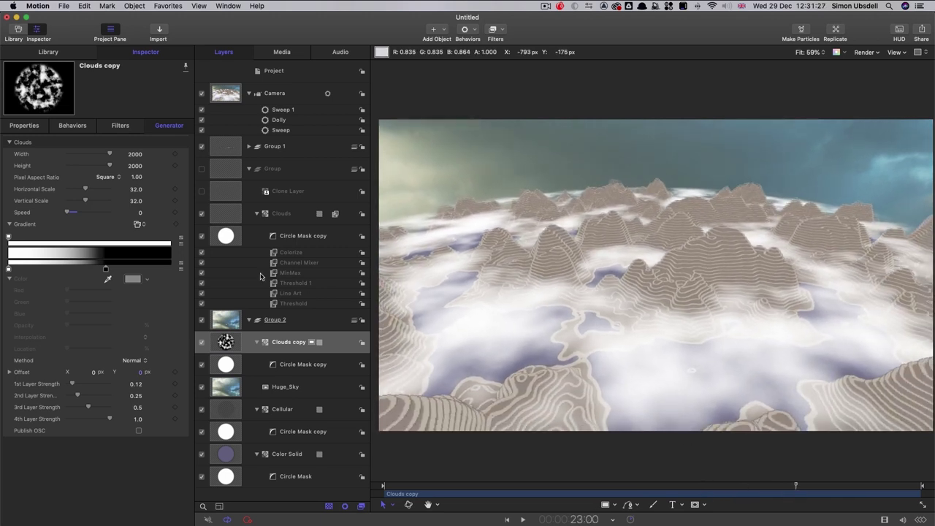
click(181, 265)
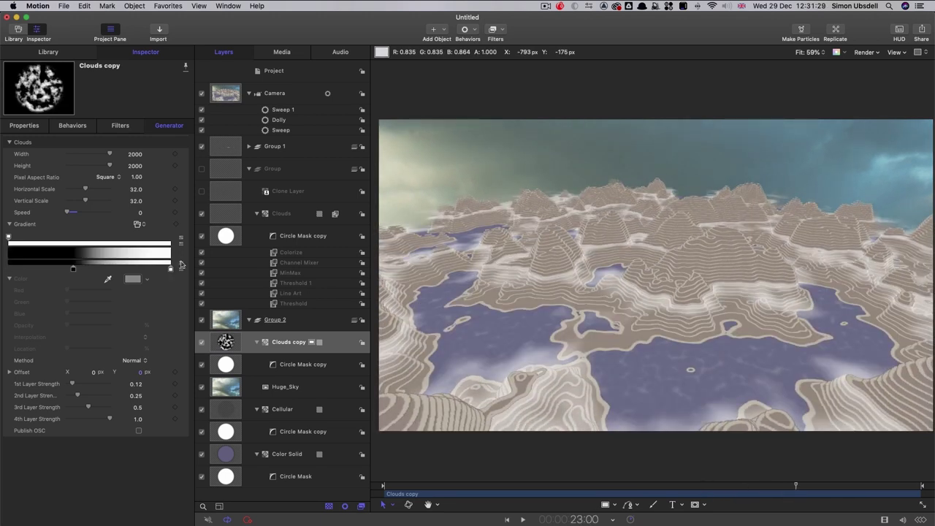
click(182, 265)
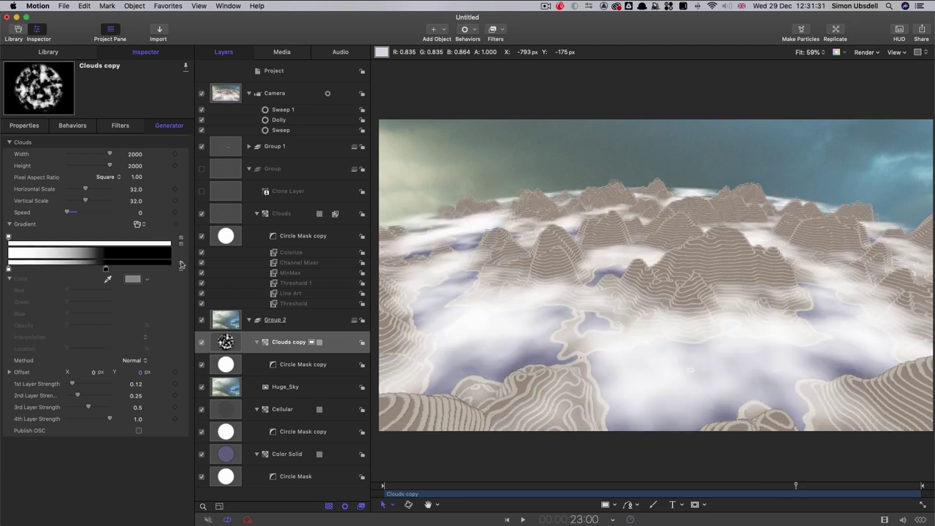
- Set the Clouds copy opacity to 2%
click(26, 126)
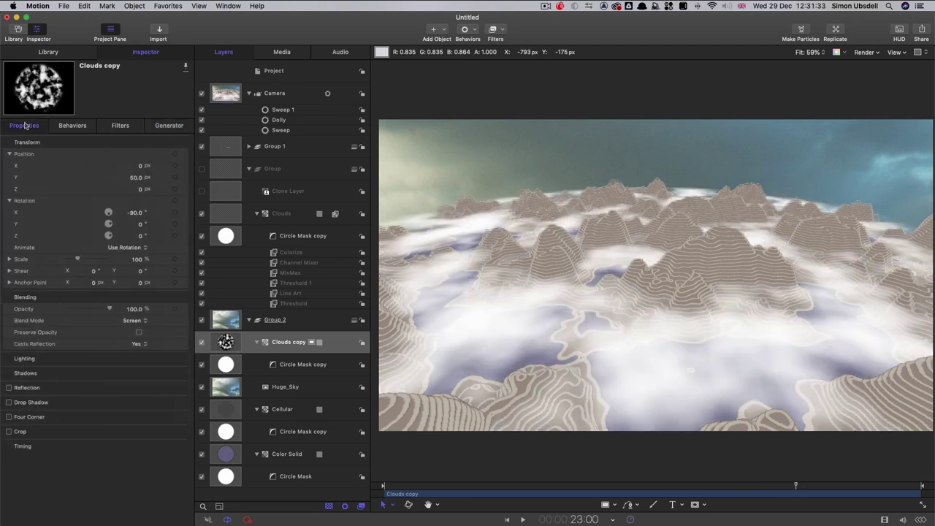
click(134, 309)
text(2)
key(Return)
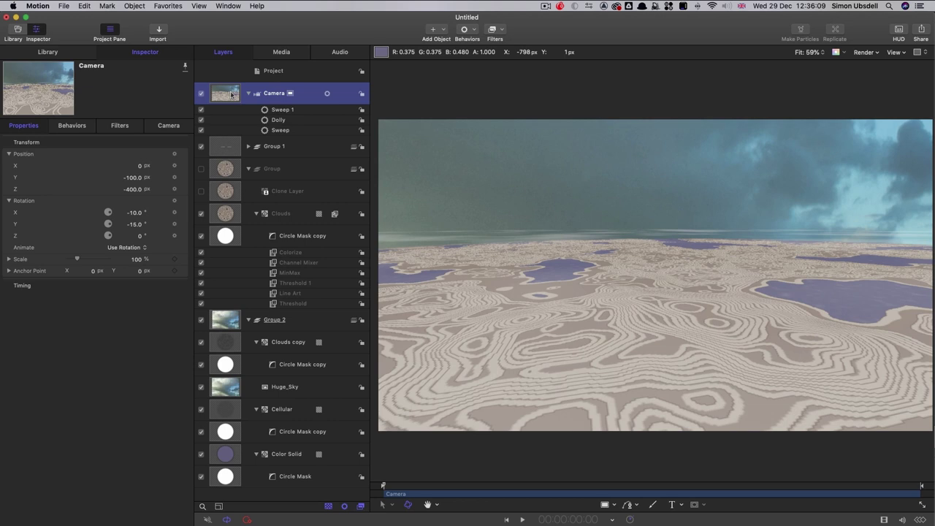
- Add a light with 200% intensity and 1% falloff
click(446, 37)
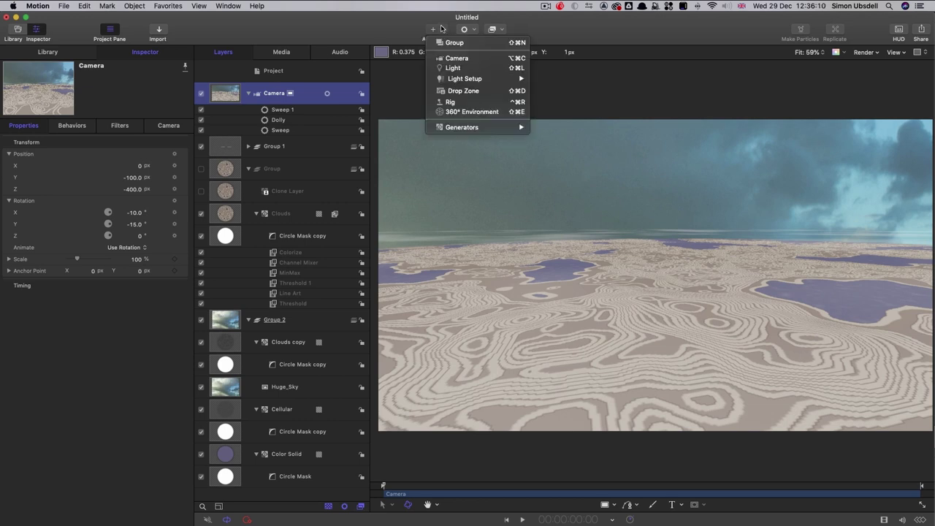
click(453, 68)
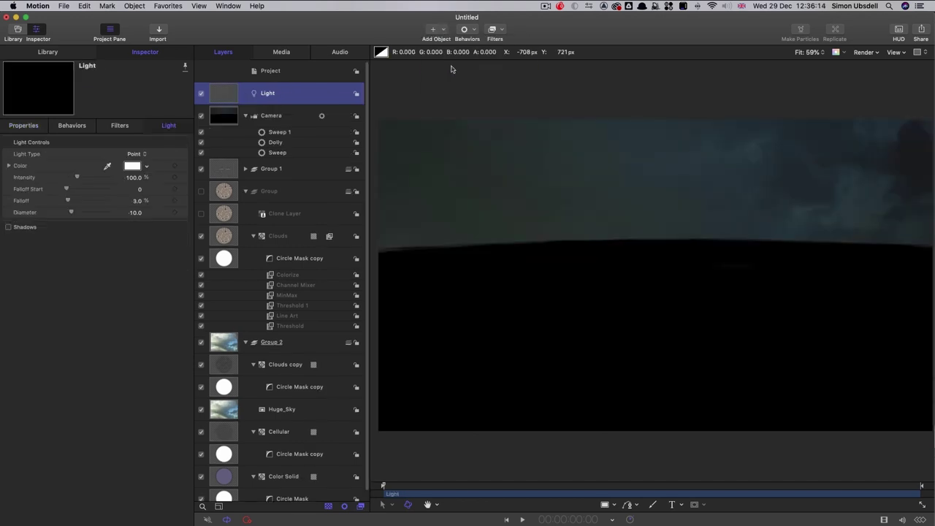
click(134, 177)
text(200)
key(Tab)
key(Tab)
text(1)
key(Return)
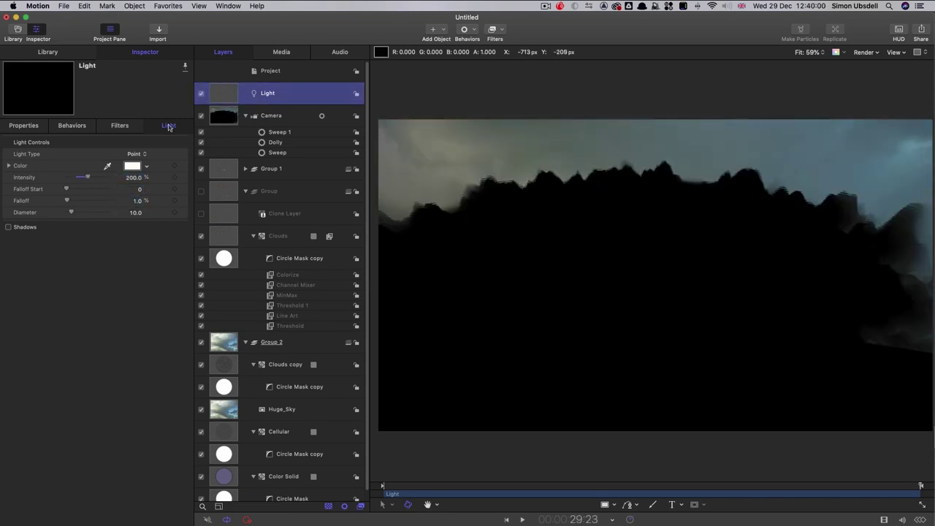
- Keyframe the light's starting position at Y 50, Z -1000
click(15, 128)
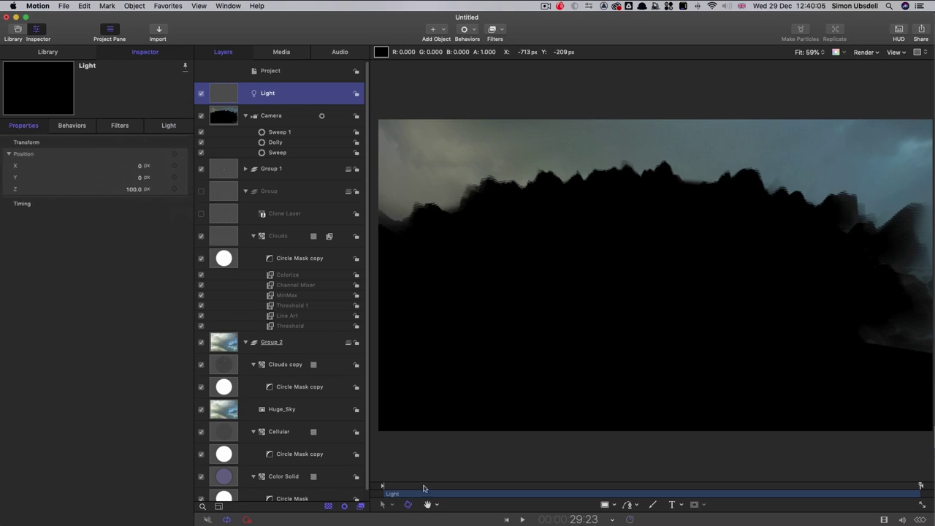
drag(424, 488, 352, 487)
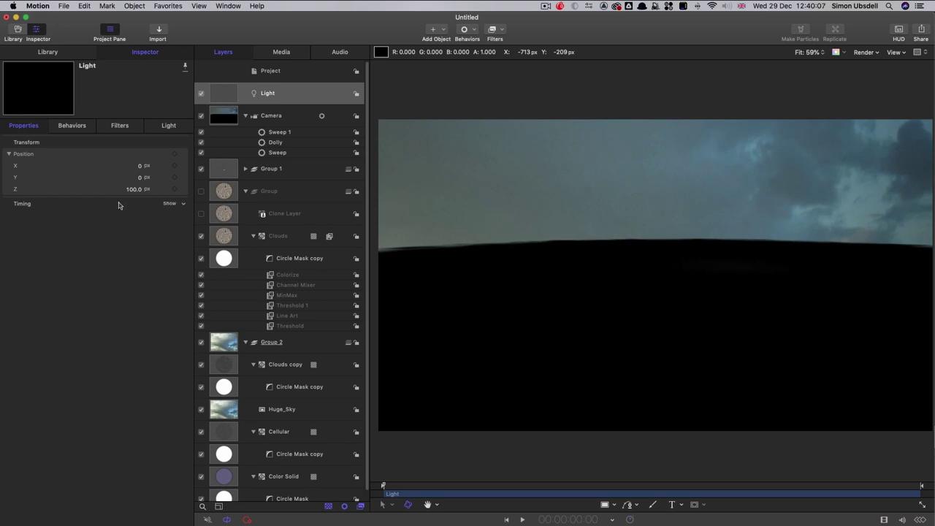
click(175, 178)
click(174, 190)
click(138, 178)
key(Tab)
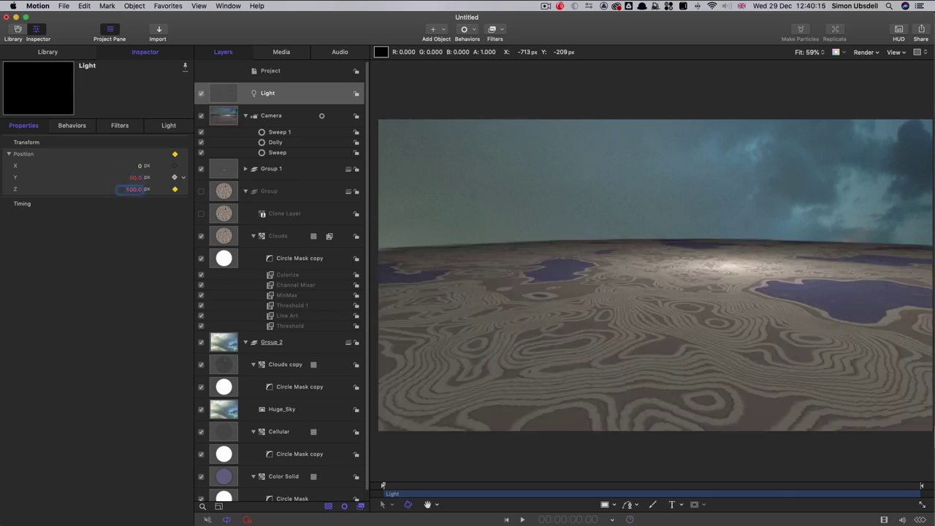
text(-1000)
key(Return)
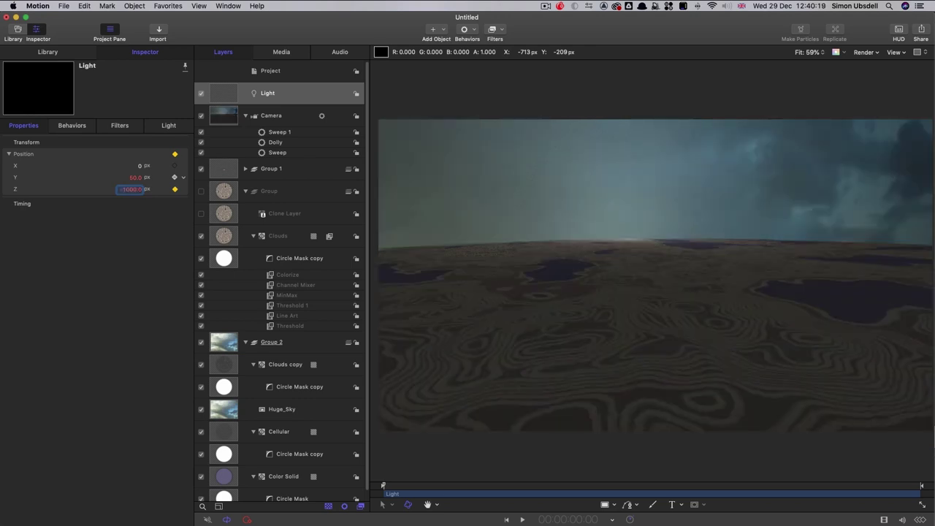
- Set the light's end keyframe to Y 250 and preview the move
click(904, 491)
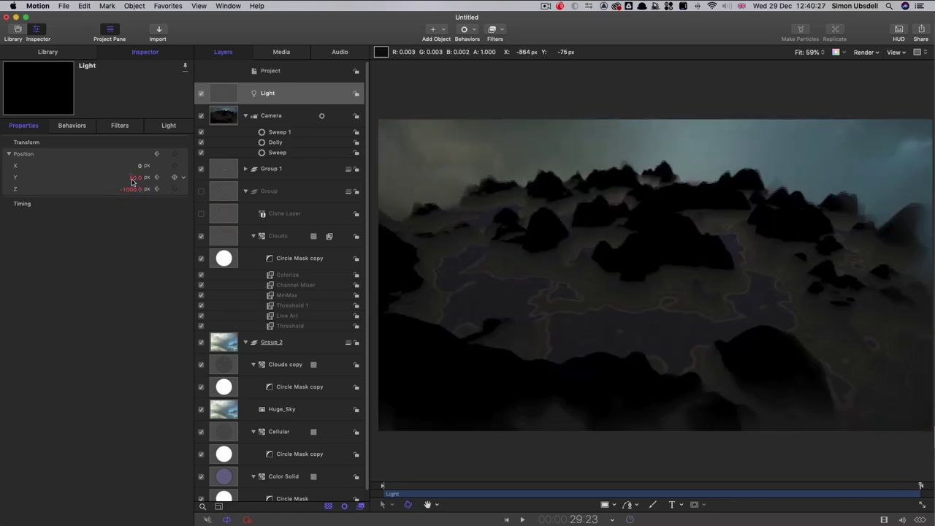
click(132, 180)
text(250)
key(Tab)
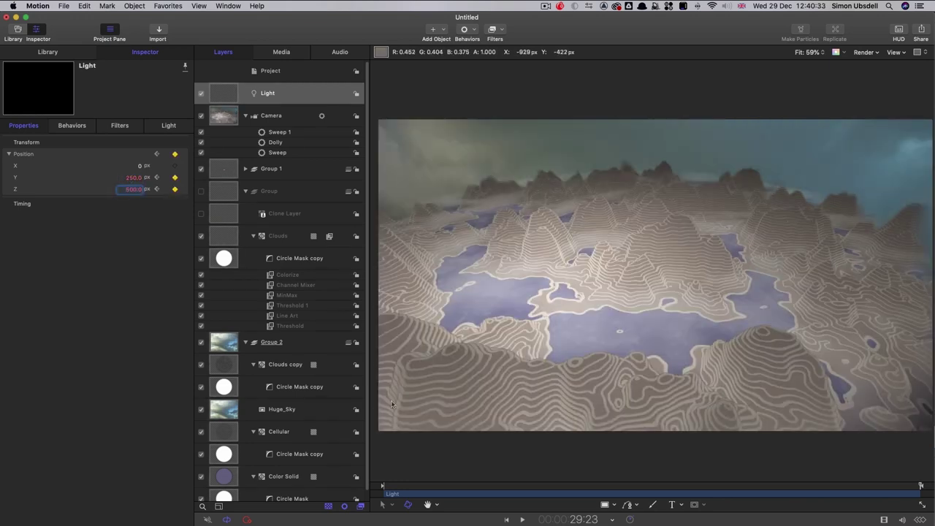
drag(446, 486, 870, 521)
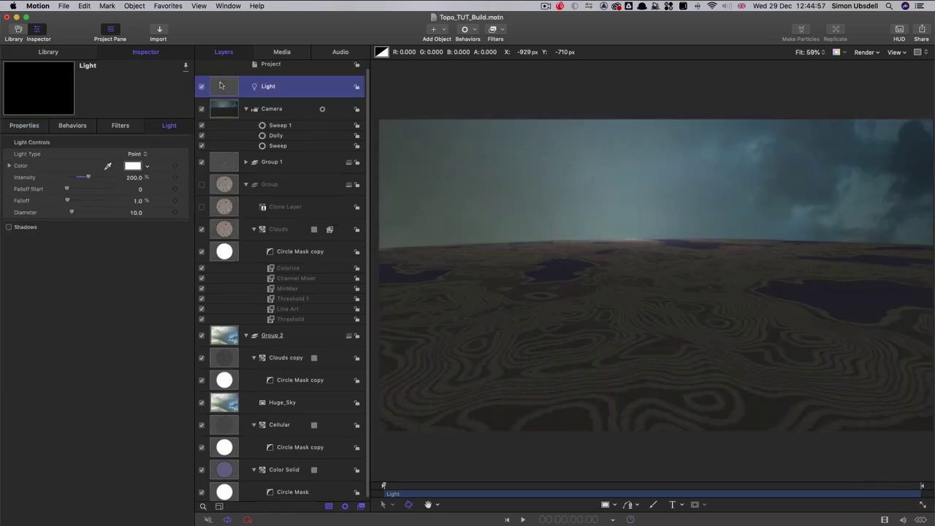
- Add a second light with intensity 400%
click(443, 29)
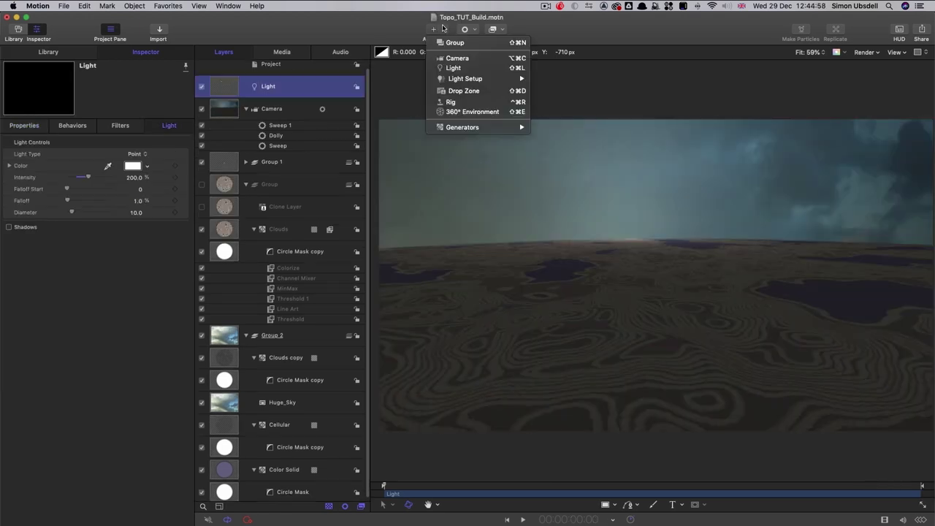
click(457, 70)
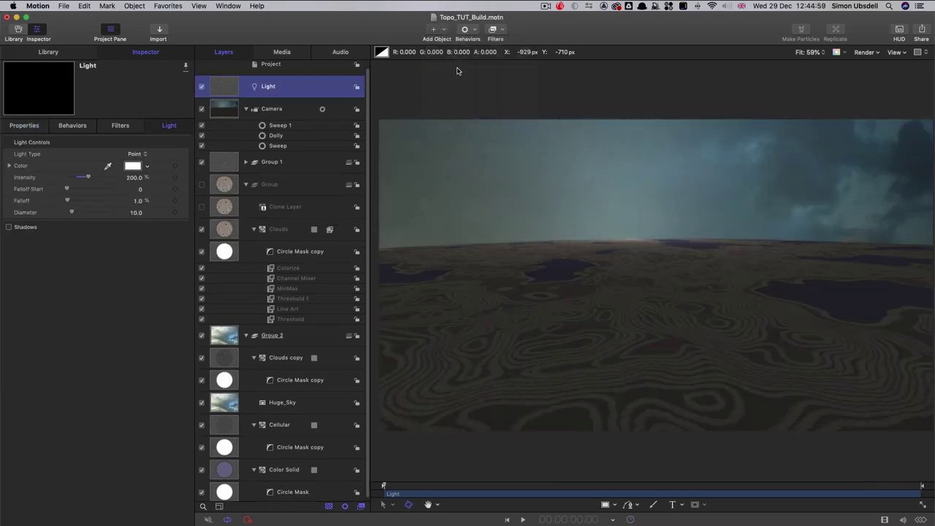
click(134, 179)
text(400)
key(Return)
- Position the second light at X -1000, Y 200, Z -500
click(35, 128)
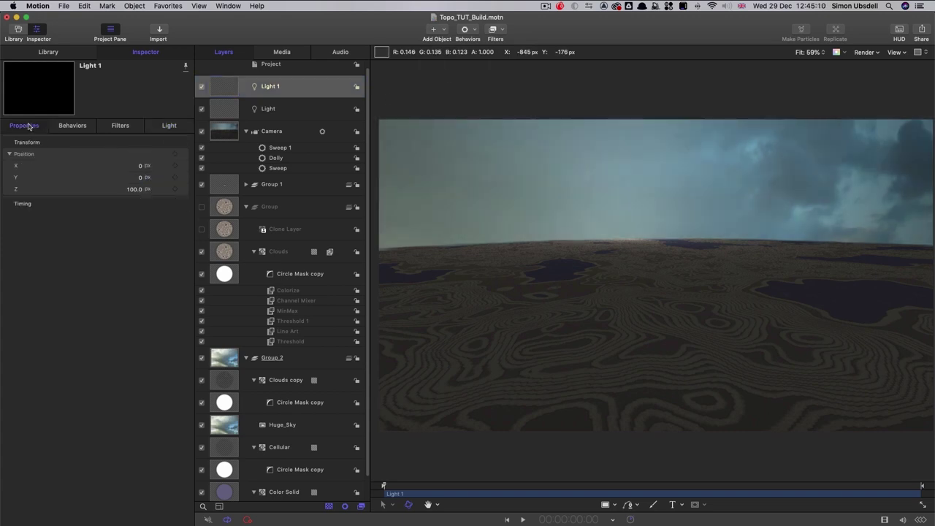
click(141, 167)
key(Tab)
text(200)
key(Tab)
text(-)
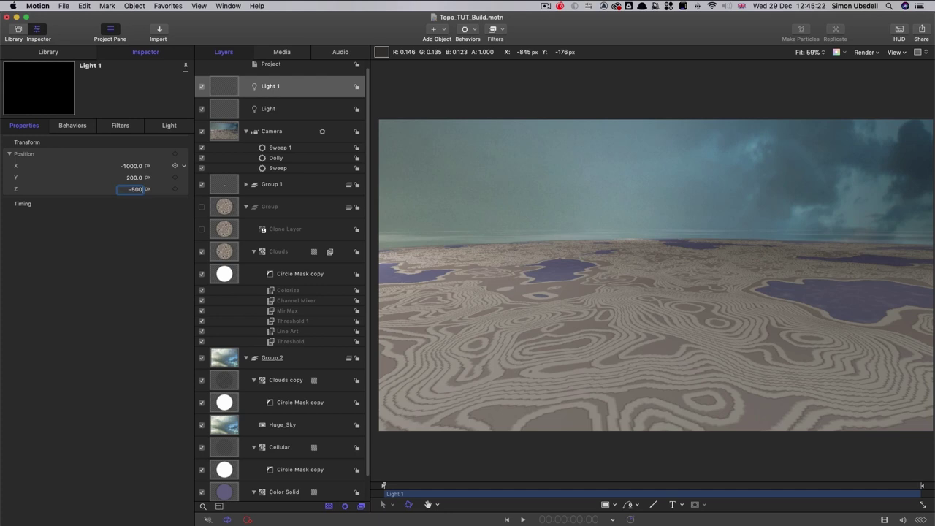
key(Return)
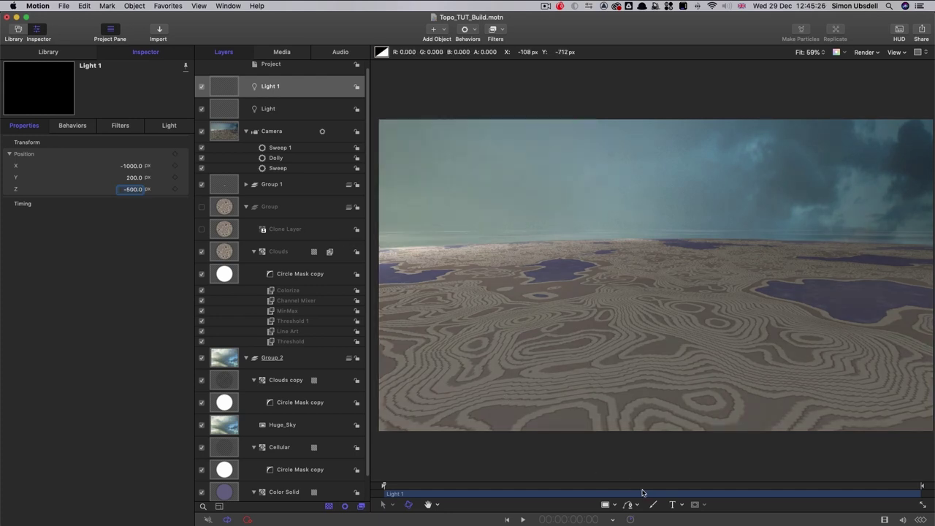
- Keyframe the light's intensity at 500% at the end and 0 at the start
key(End)
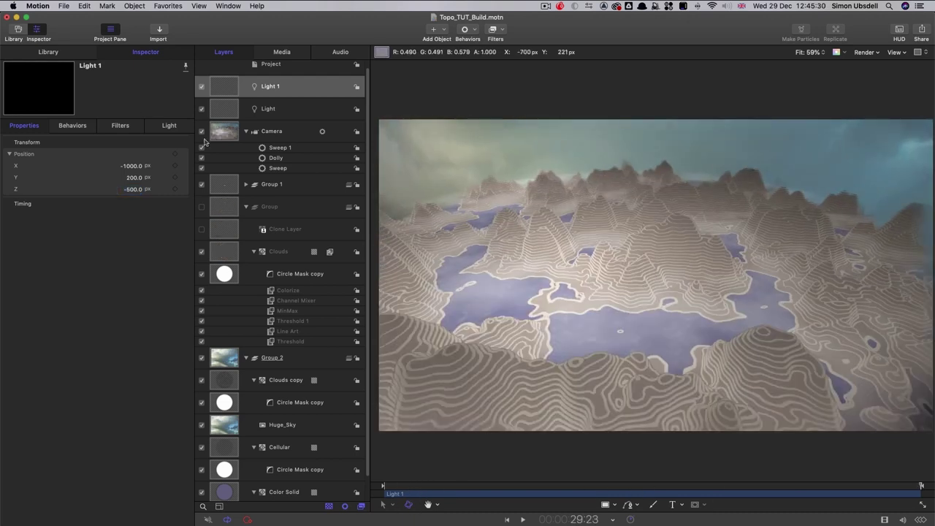
click(169, 125)
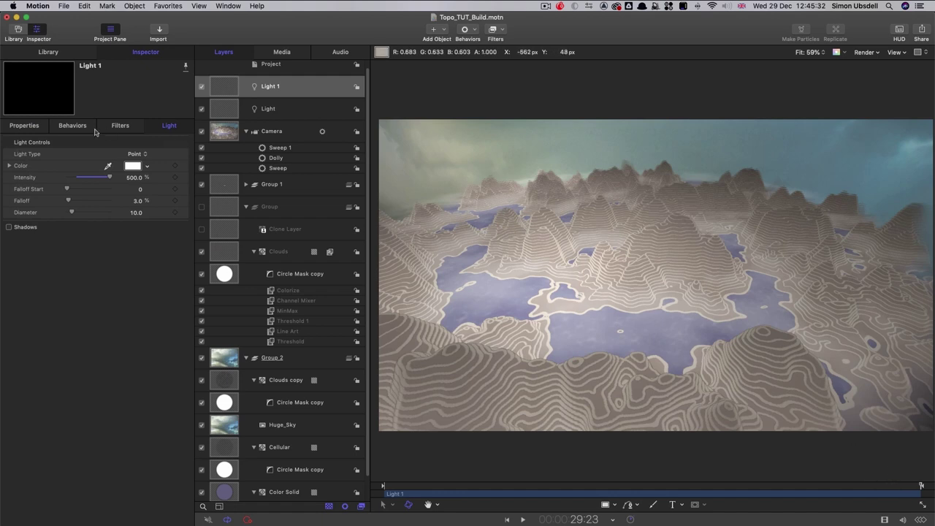
click(175, 179)
key(Home)
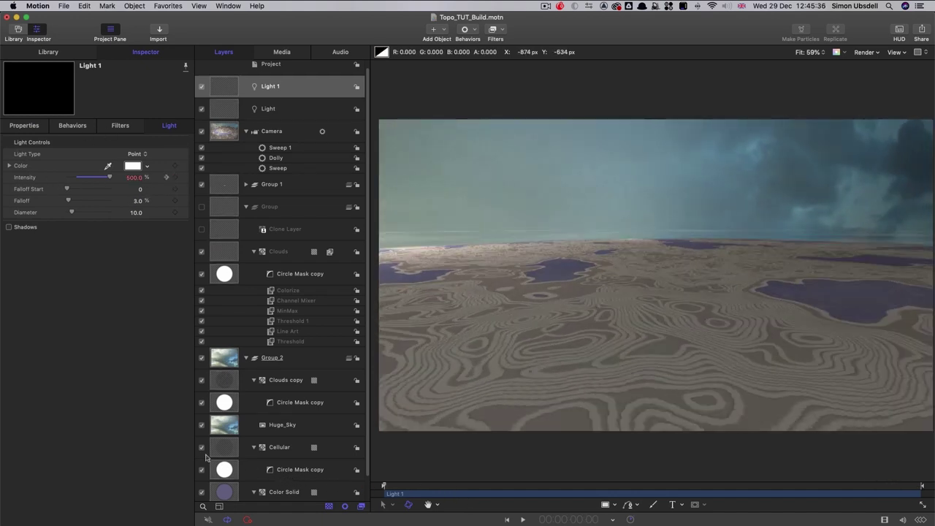
drag(108, 178, 2, 175)
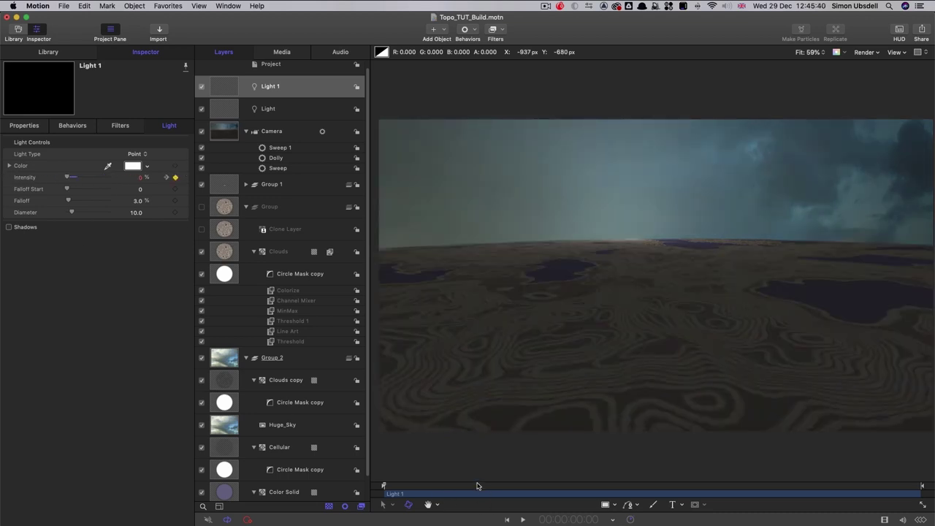
drag(479, 486, 552, 496)
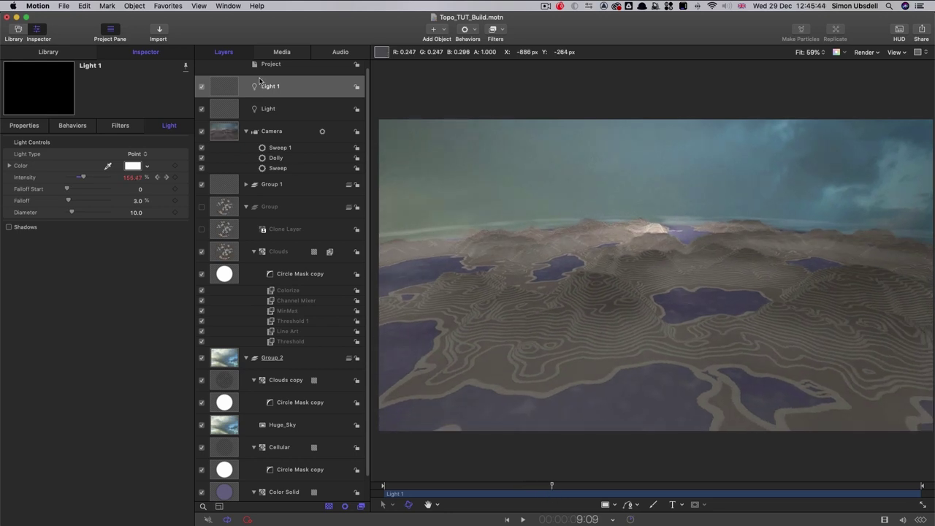
- Duplicate Light 1 and move the copy to X 1000
right_click(224, 85)
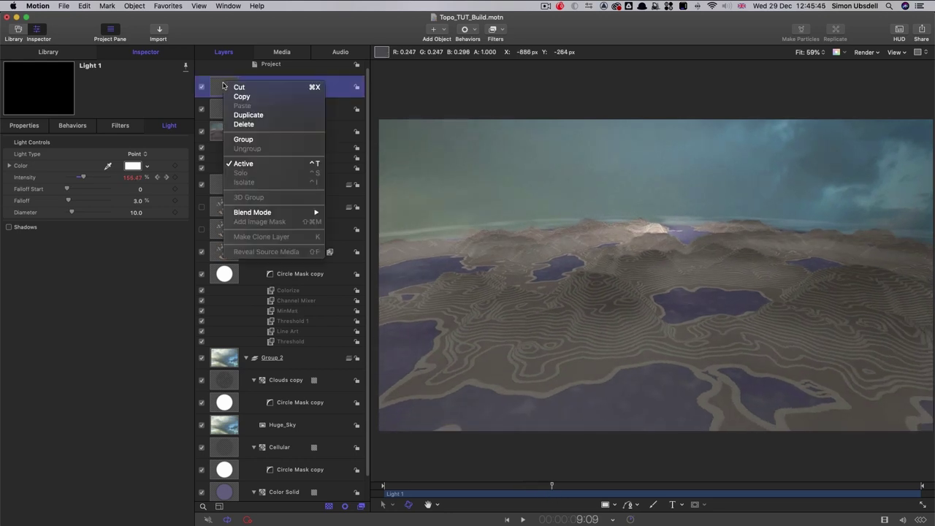
click(248, 116)
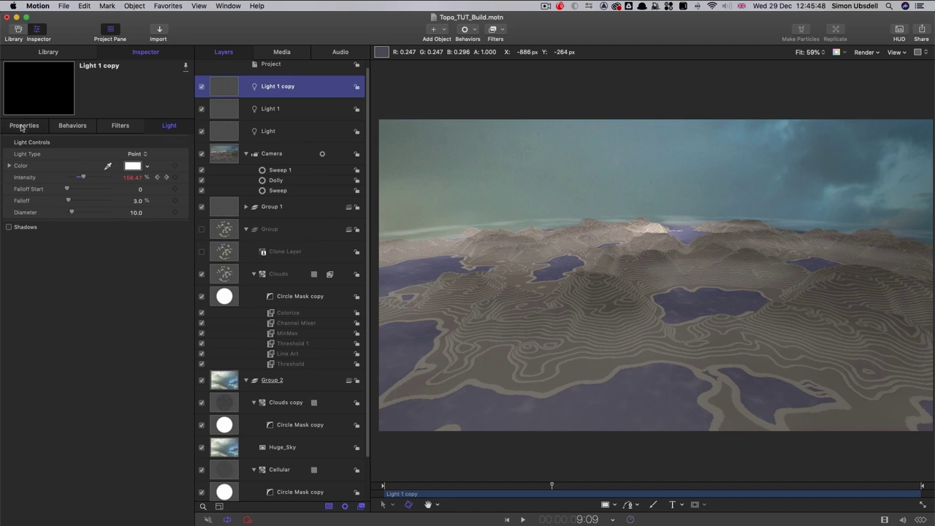
click(22, 127)
click(133, 167)
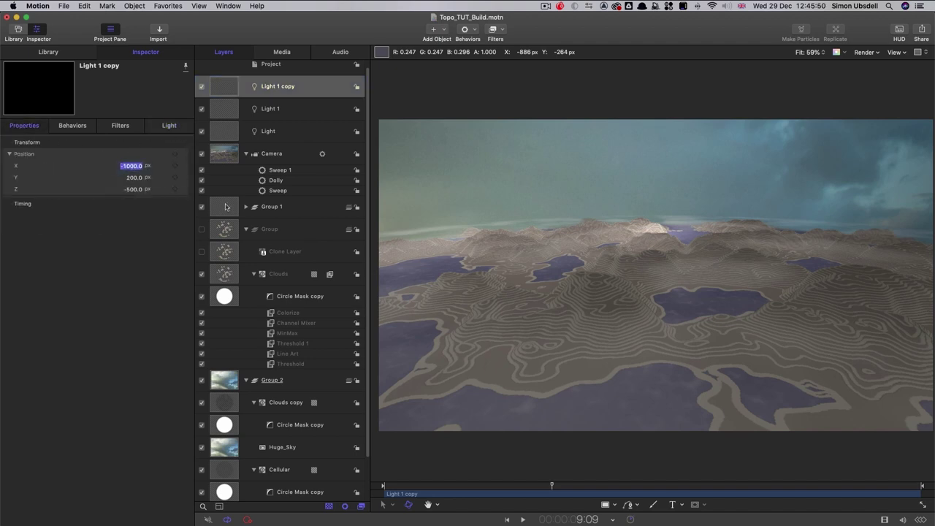
text(1000)
key(Return)
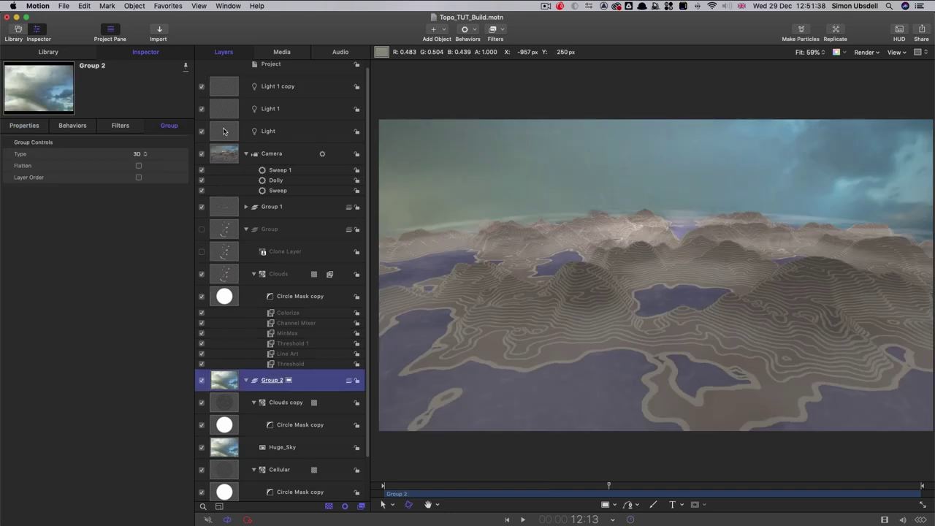
- Keyframe the original Light's intensity to 0 at the first frame
click(224, 131)
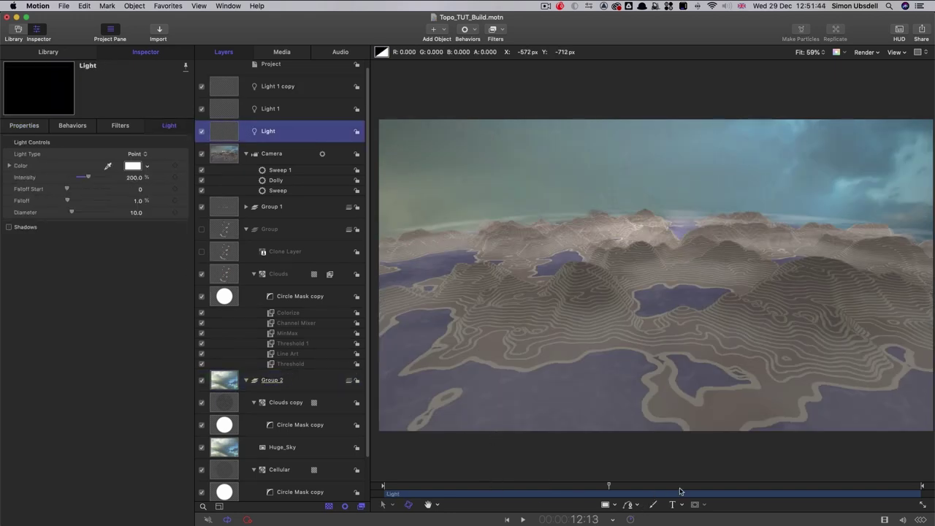
drag(877, 494, 921, 486)
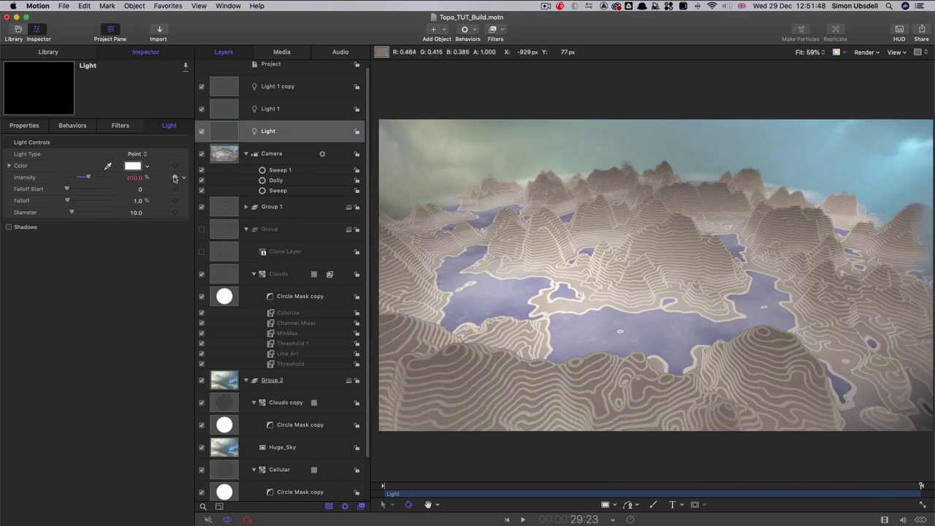
key(Home)
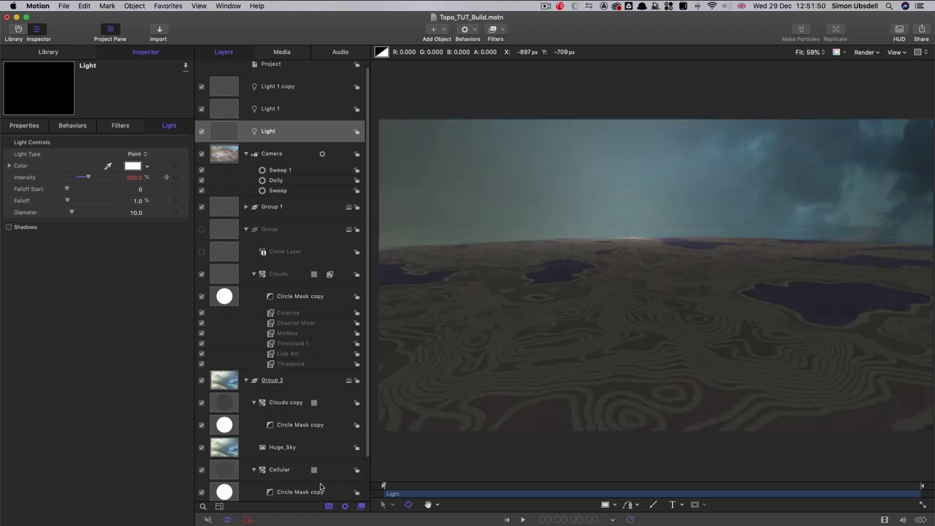
click(133, 178)
text(0)
key(Return)
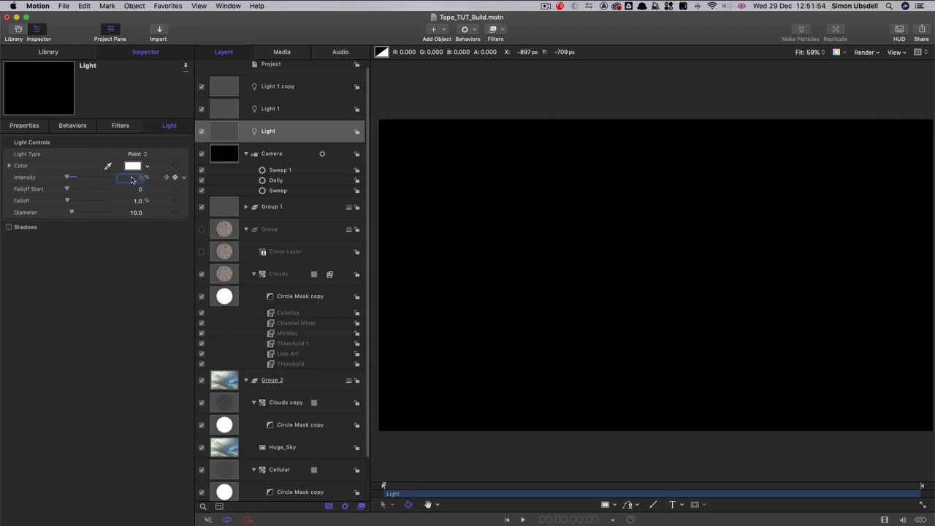
drag(383, 486, 795, 513)
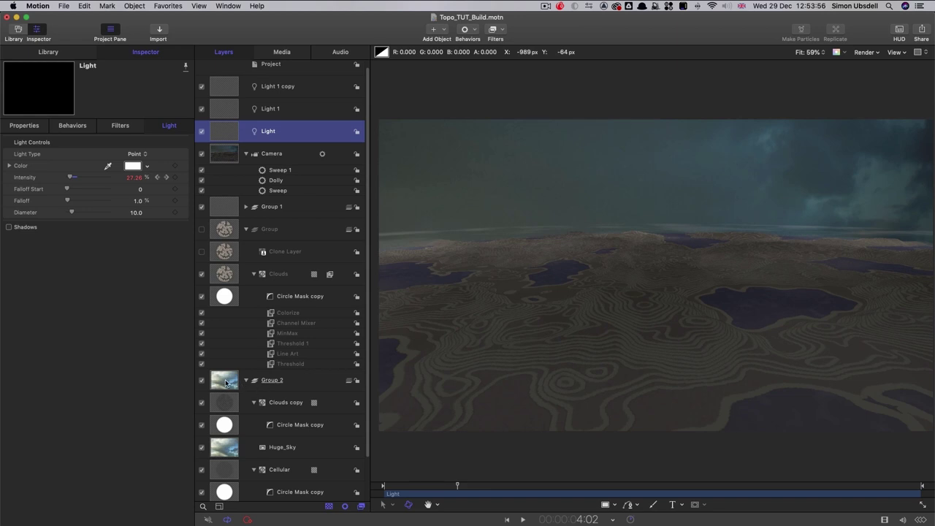
- Add a Hue/Saturation filter to Group 2
click(226, 383)
click(202, 381)
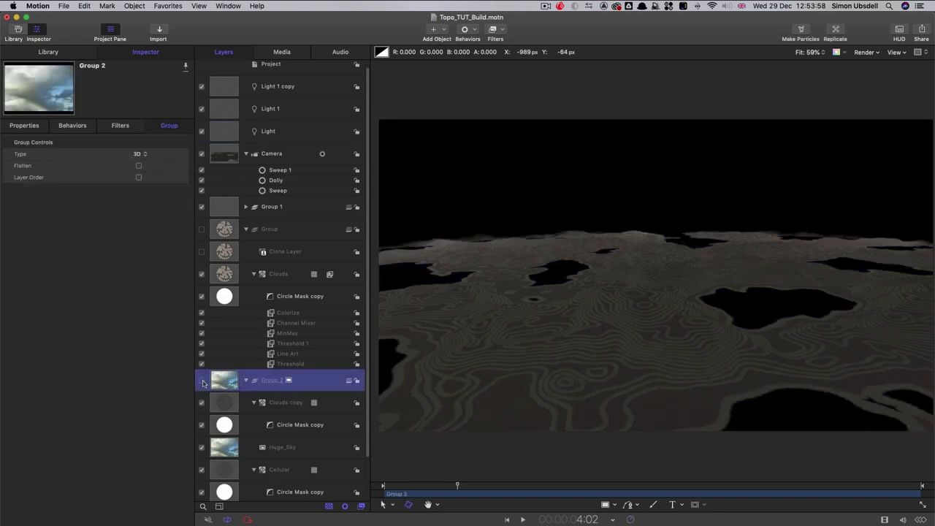
click(202, 381)
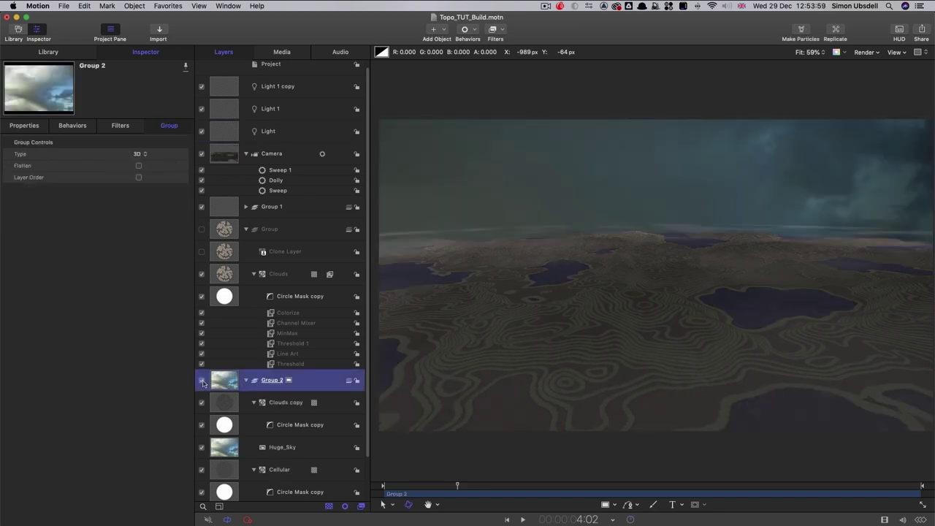
click(501, 29)
mouse_move(505, 68)
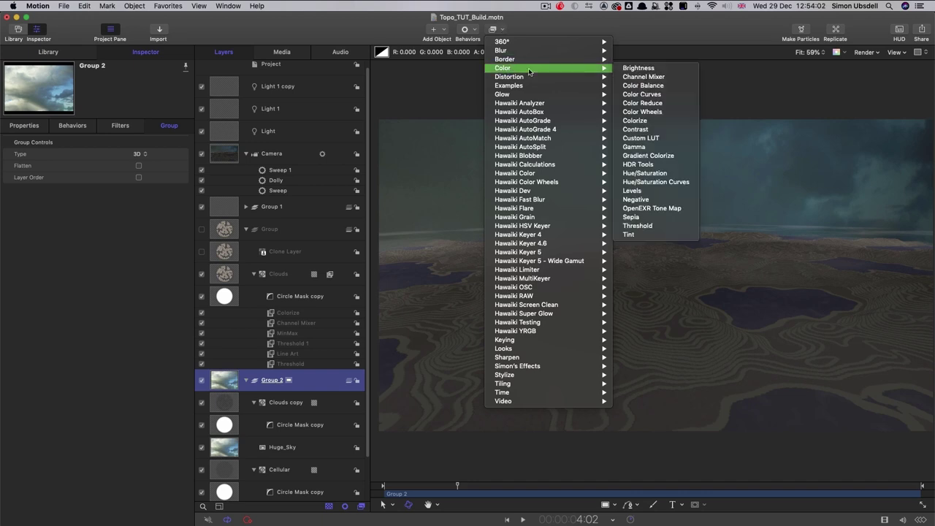
click(643, 165)
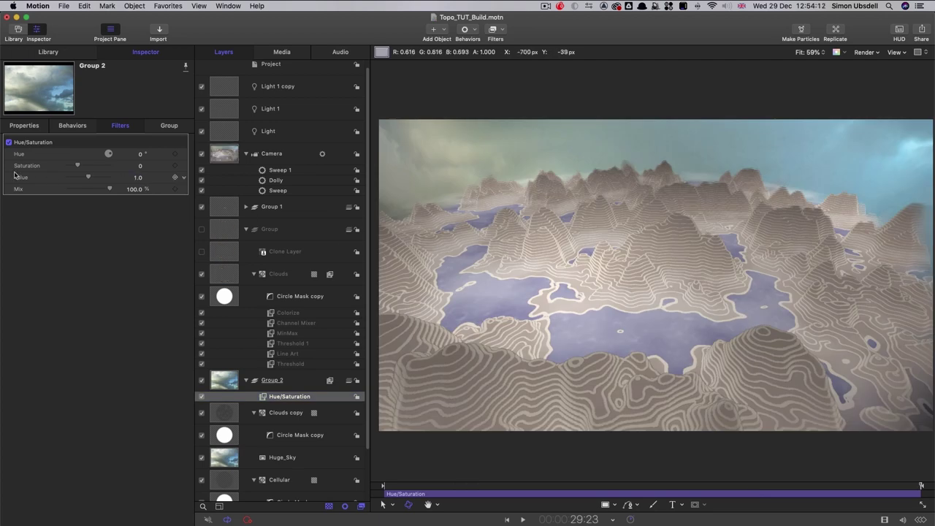
- Keyframe the filter's Value at 1.0, with -0.5 at the start
click(174, 177)
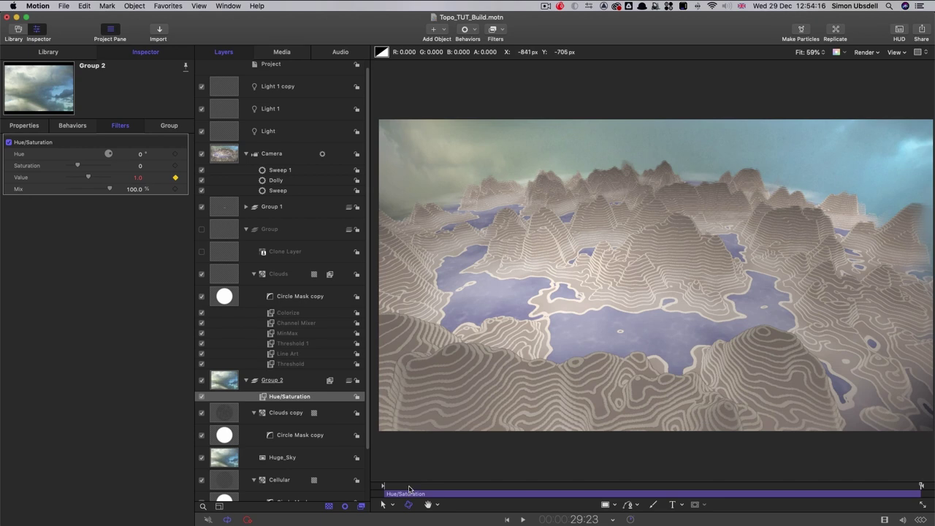
drag(409, 488, 383, 488)
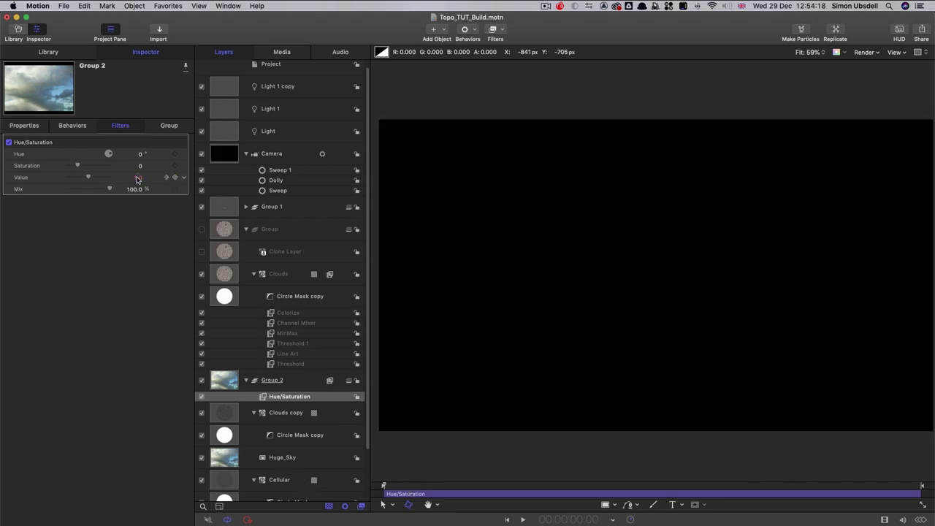
click(135, 179)
text(-0.5)
key(Return)
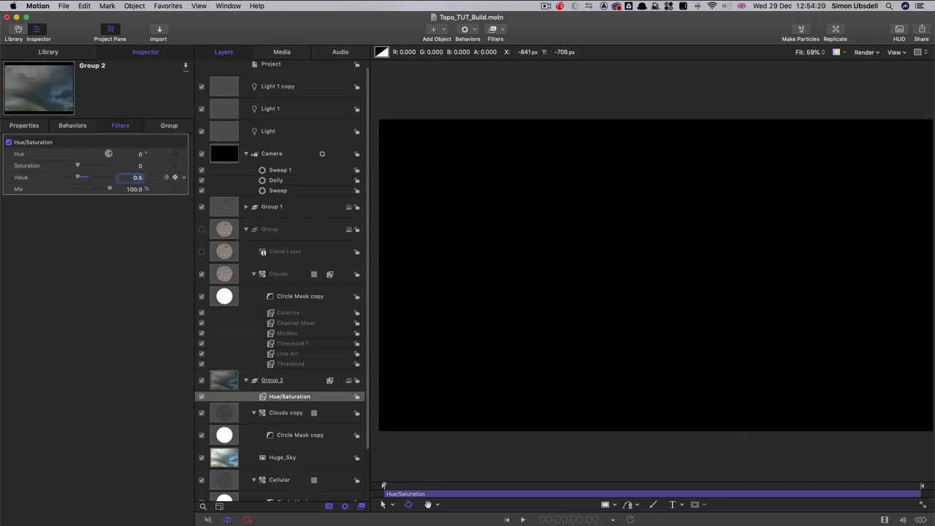
drag(483, 488, 506, 487)
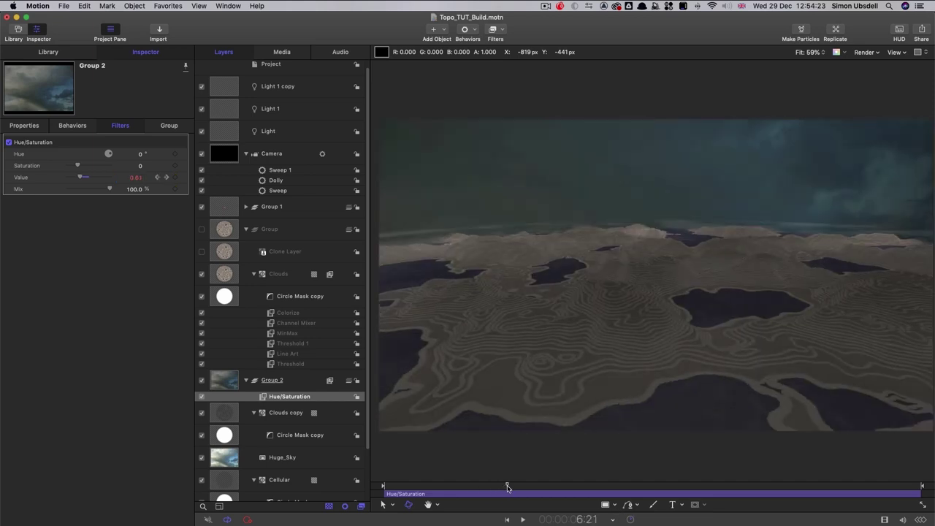
click(201, 396)
click(201, 396)
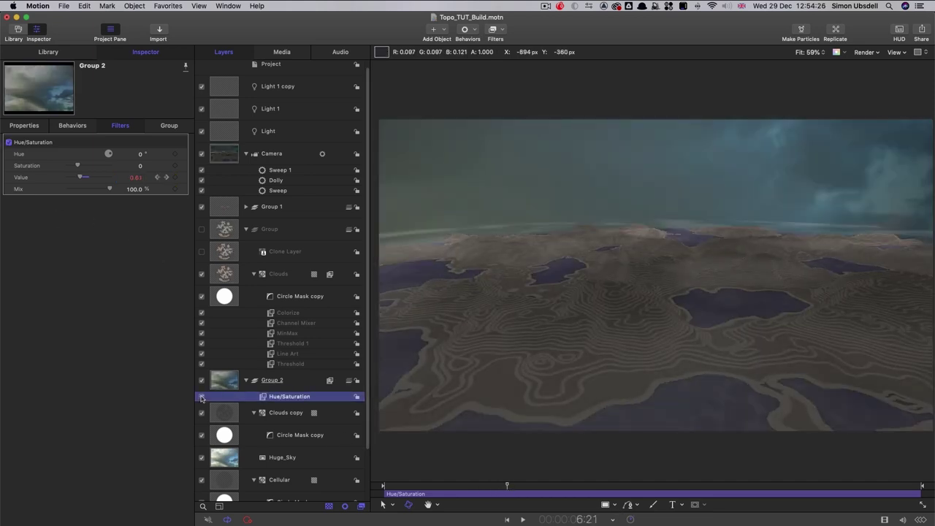
drag(508, 488, 715, 506)
- Set the Clouds copy circle mask's Feather to -750
click(202, 397)
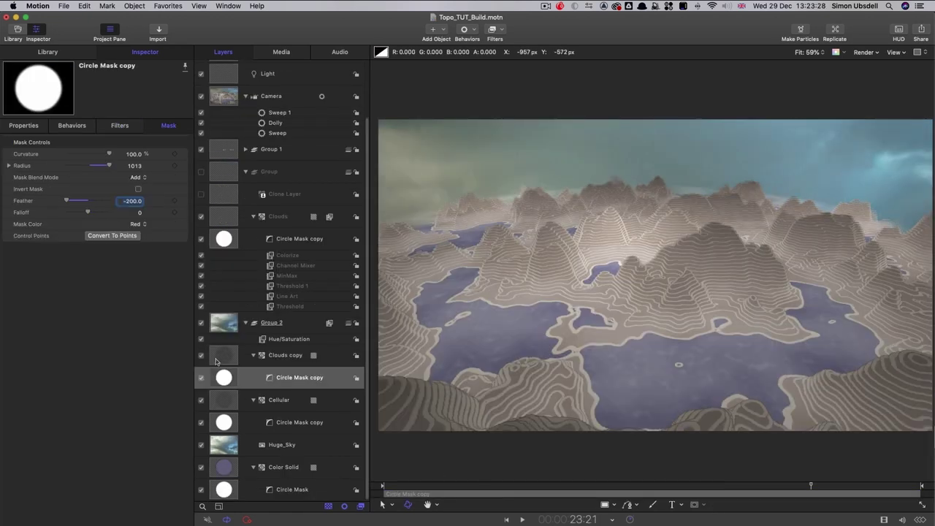
click(222, 356)
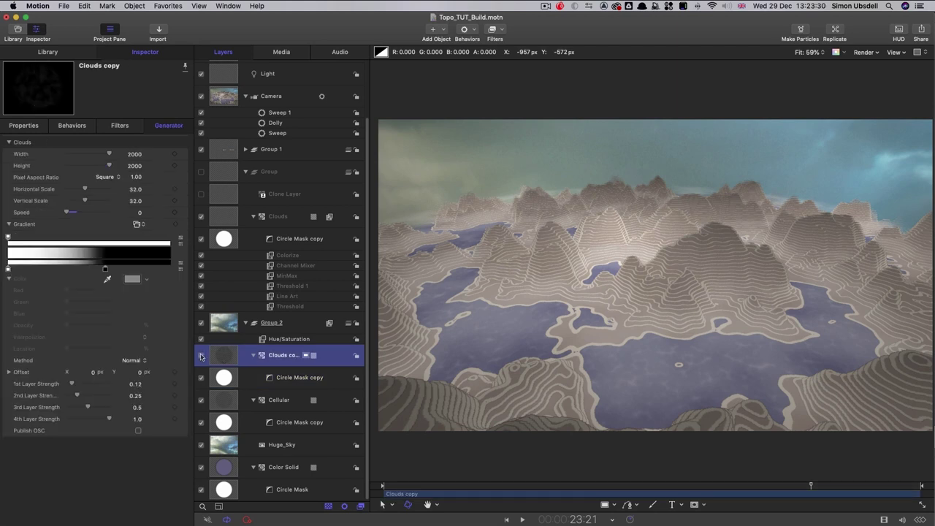
click(200, 356)
click(201, 356)
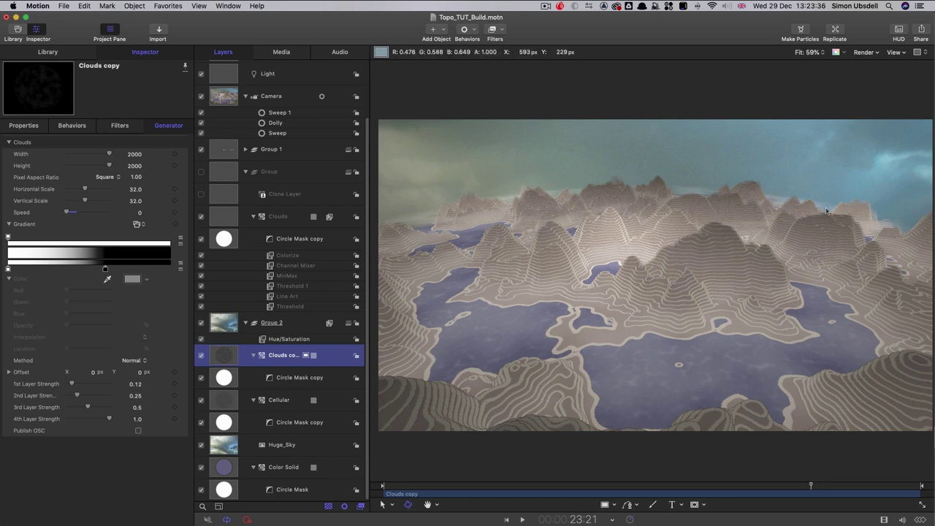
click(217, 376)
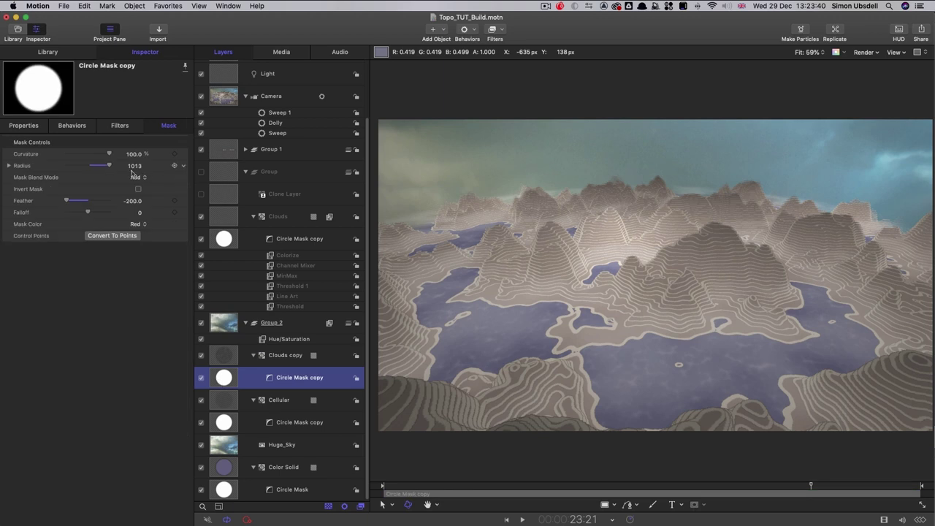
click(136, 202)
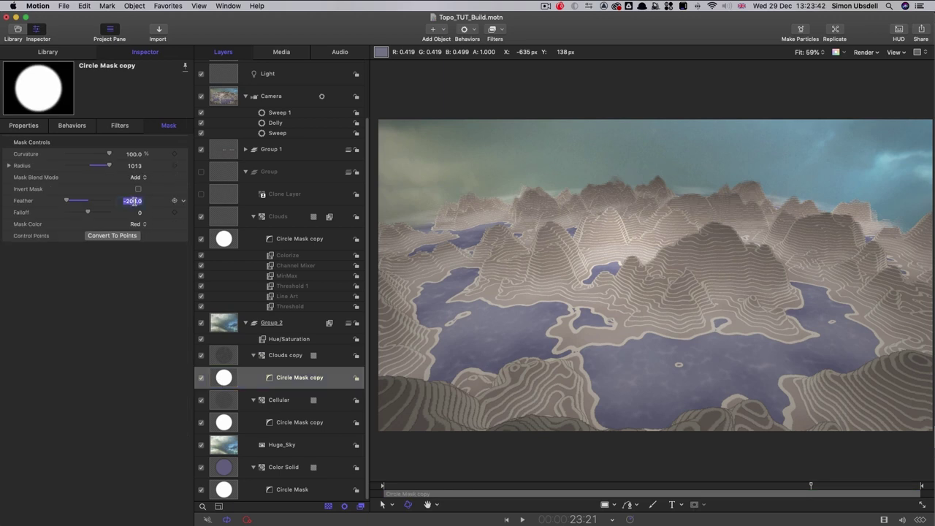
text(-750)
key(Return)
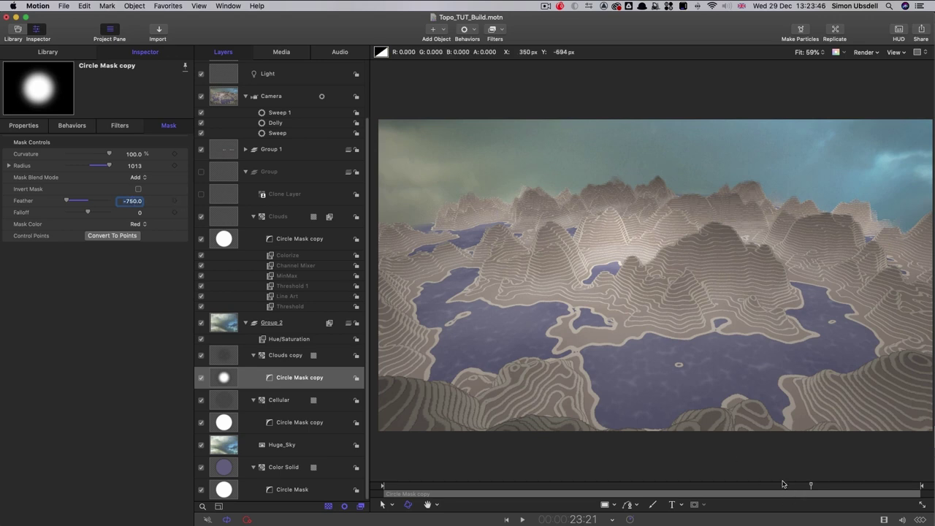
drag(790, 486, 824, 491)
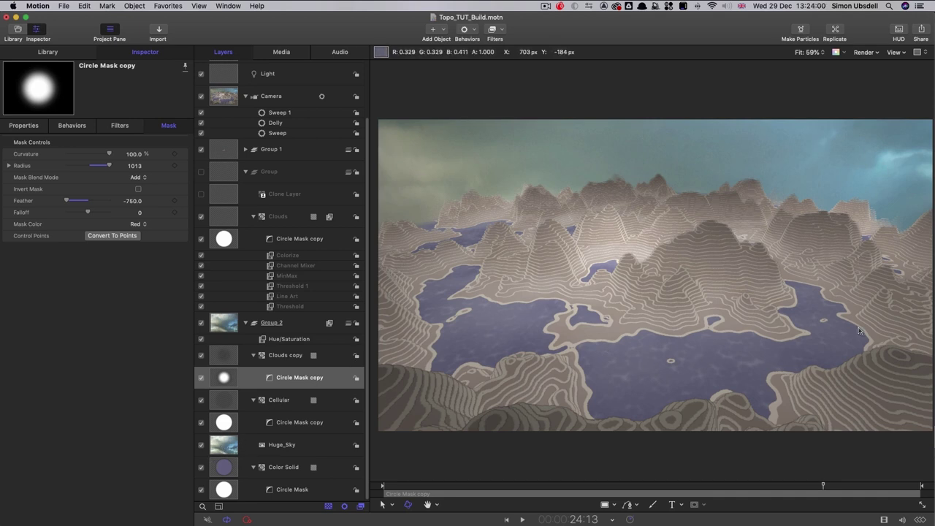
- Duplicate Huge_Sky, reset the copy's position to 0, 0, 0 and rotate it -90° on X
click(221, 447)
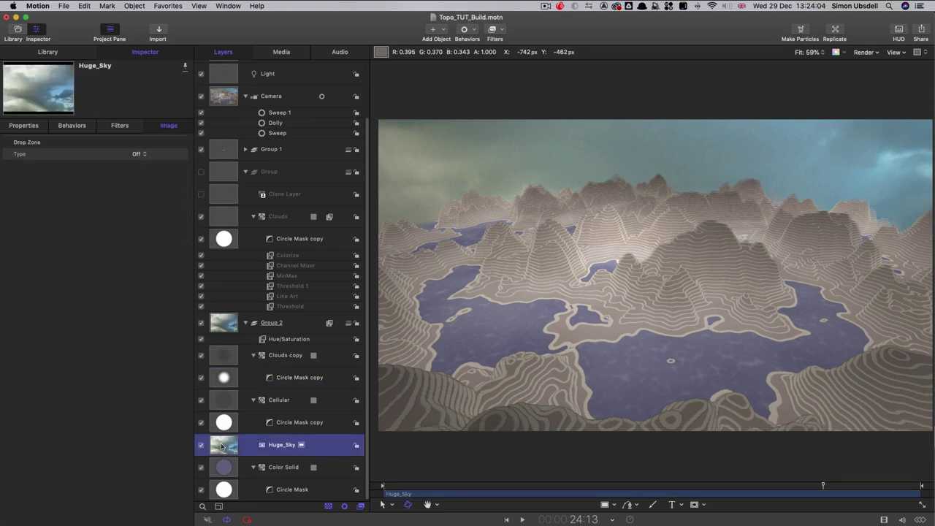
right_click(221, 446)
click(245, 442)
click(25, 126)
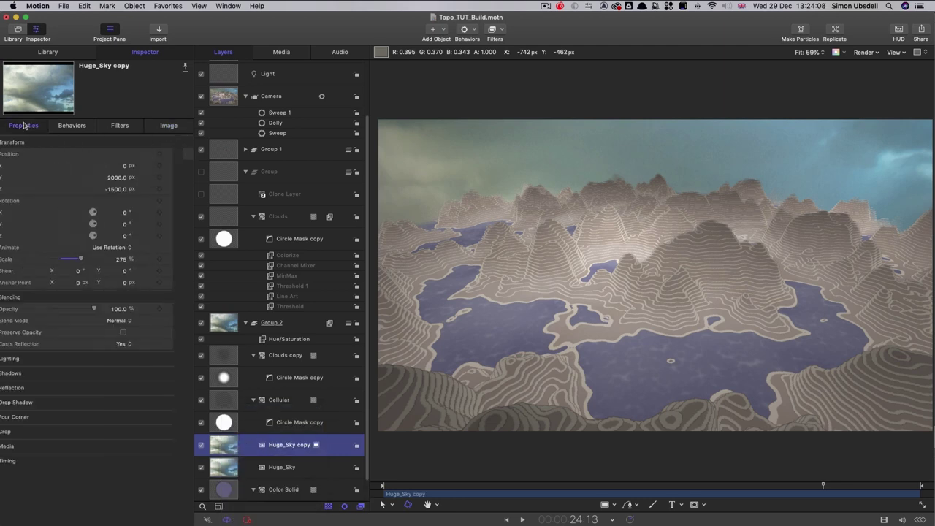
click(129, 189)
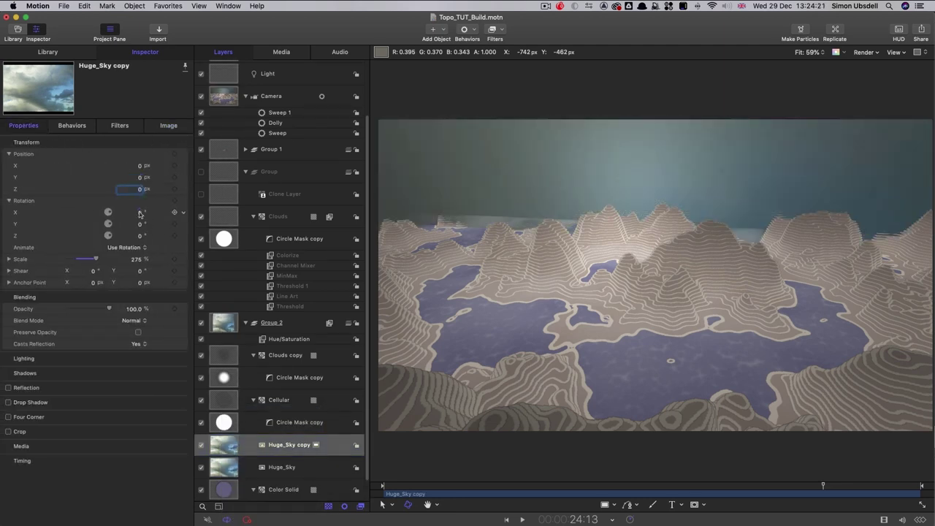
click(139, 212)
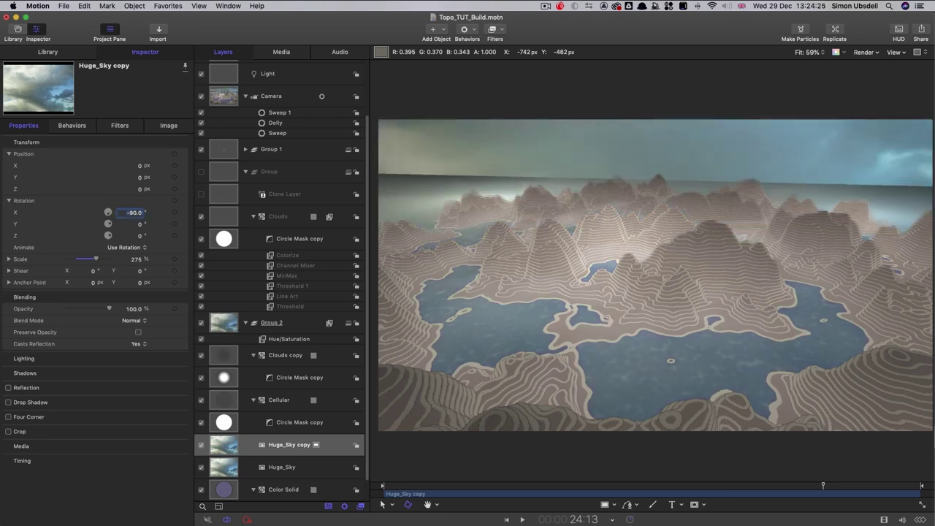
click(220, 446)
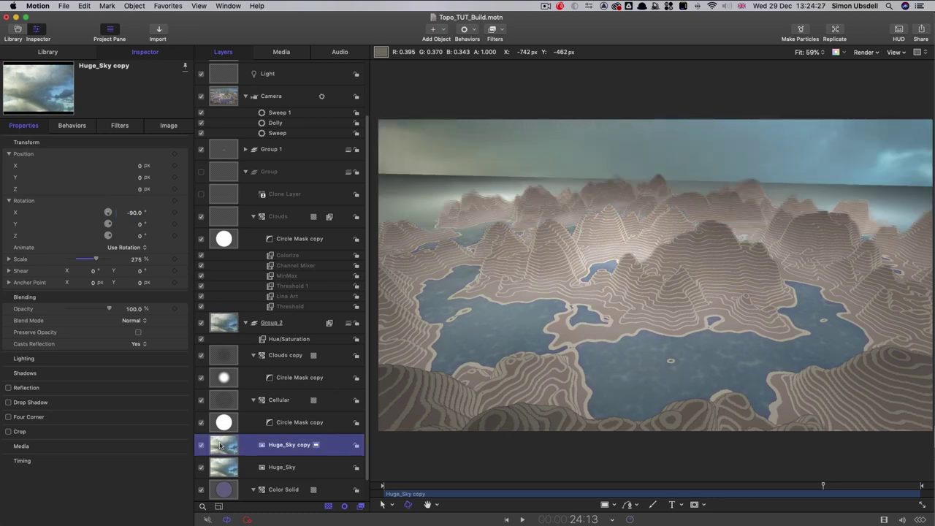
- Add an Image Mask to Huge_Sky copy using Color Solid as the mask source
right_click(219, 445)
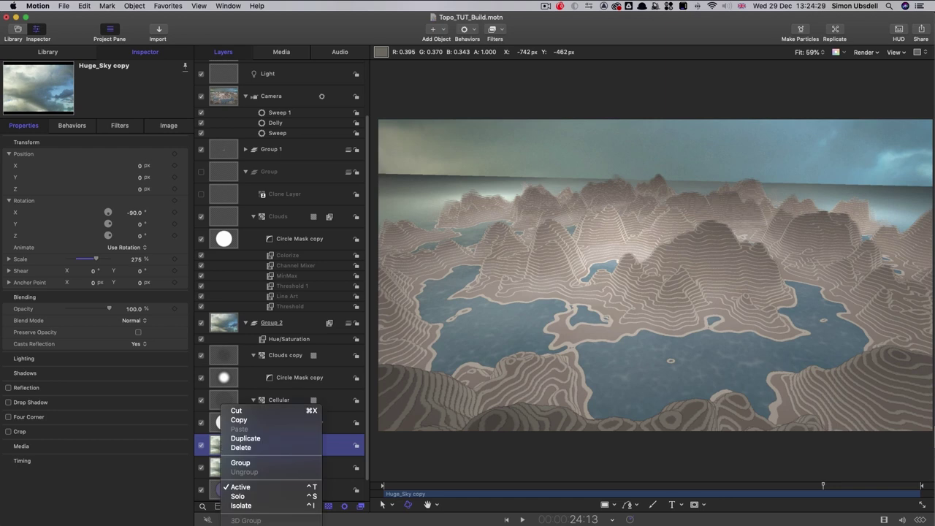
click(248, 504)
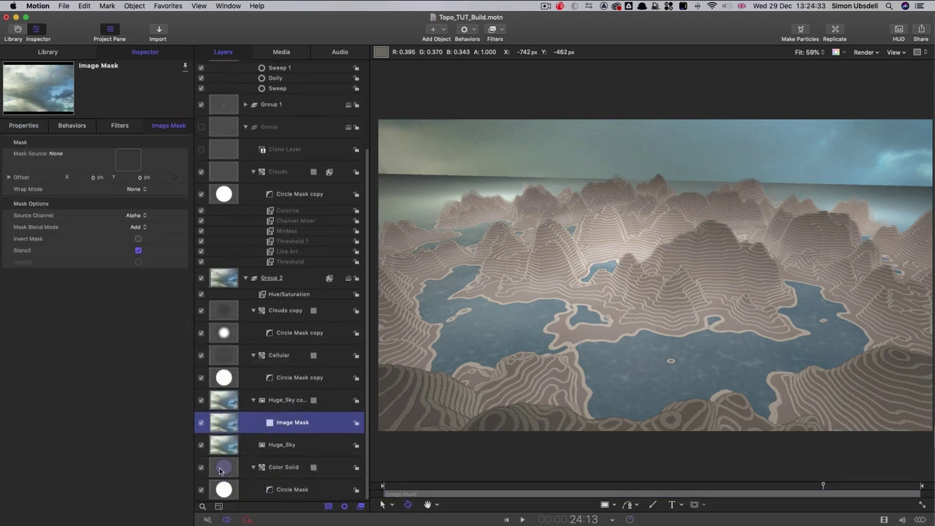
drag(221, 470, 124, 162)
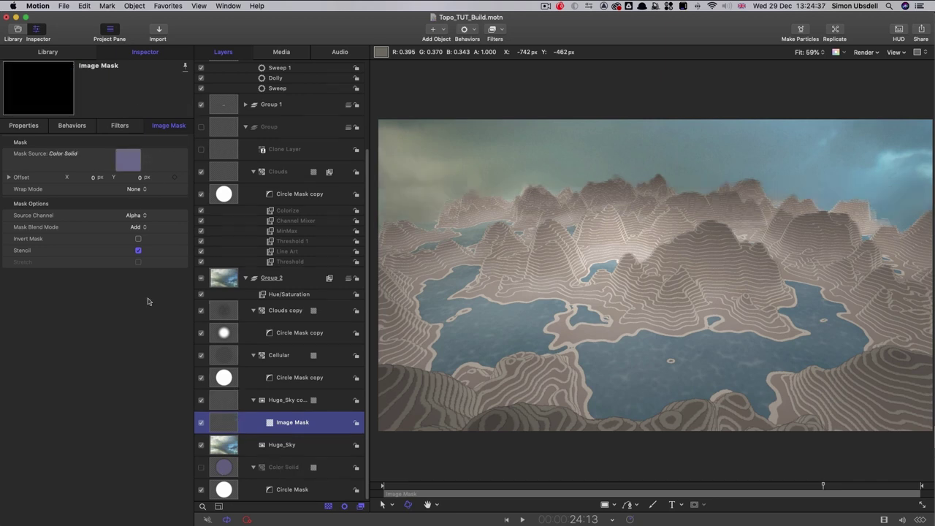
- Re-enable Color Solid and compare the blue water with Huge_Sky copy hidden and shown
click(200, 400)
click(200, 400)
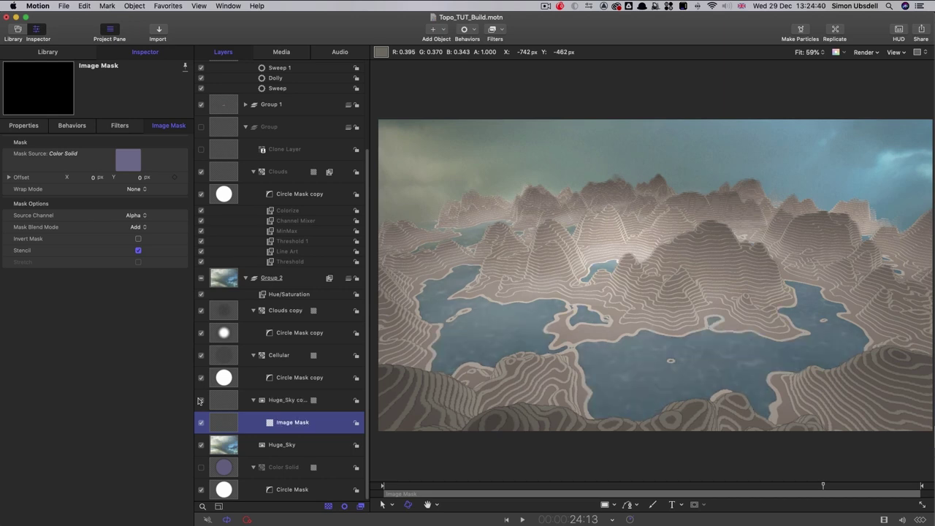
click(201, 467)
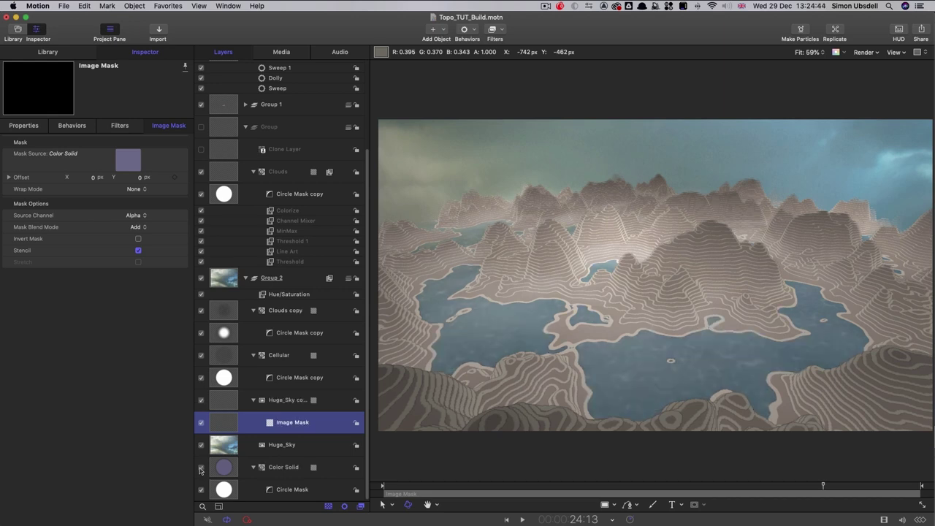
click(200, 400)
click(200, 399)
click(714, 495)
click(843, 496)
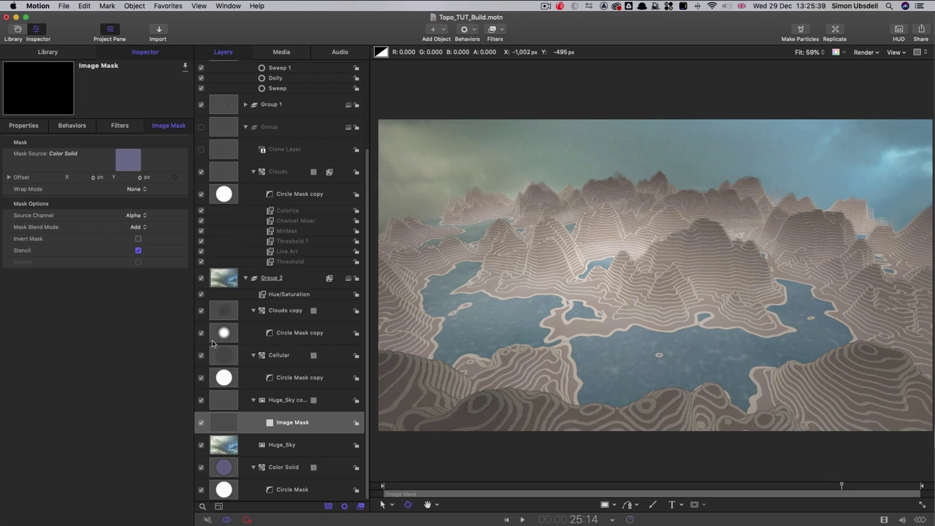
- Shift the Clouds generator's gradient midpoint so the black stop sits at 40%
click(227, 171)
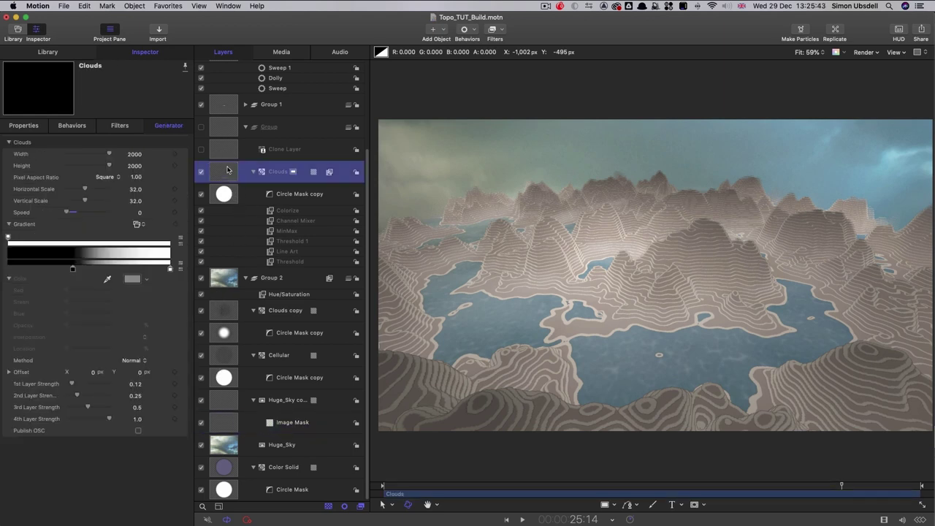
click(72, 270)
mouse_move(87, 270)
mouse_down()
mouse_move(101, 271)
mouse_move(60, 271)
mouse_move(72, 271)
mouse_up()
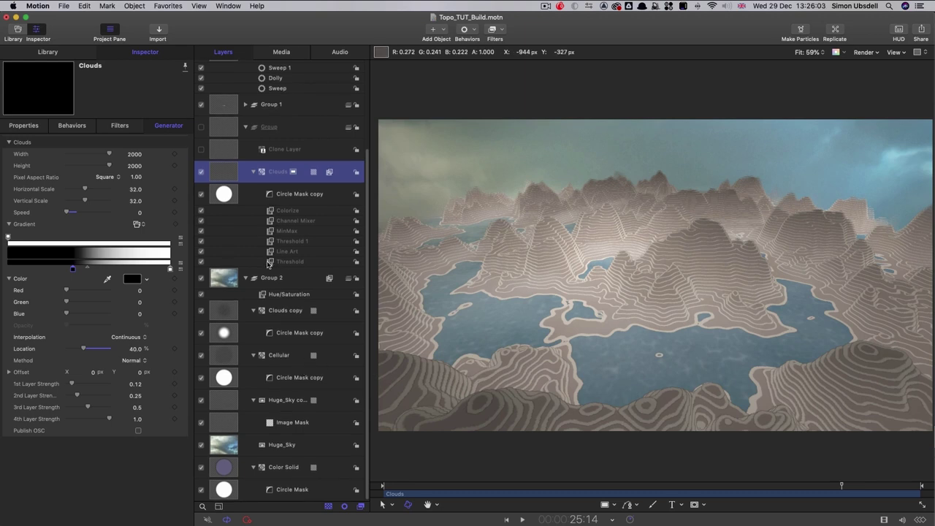
click(268, 263)
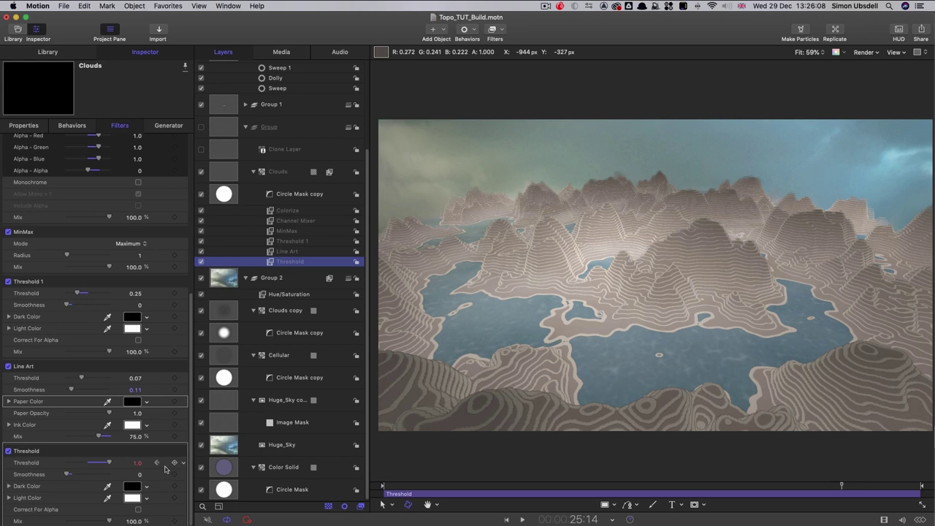
- Show the Threshold curve in the Keyframe Editor and set its keyframes to Bezier interpolation
click(181, 464)
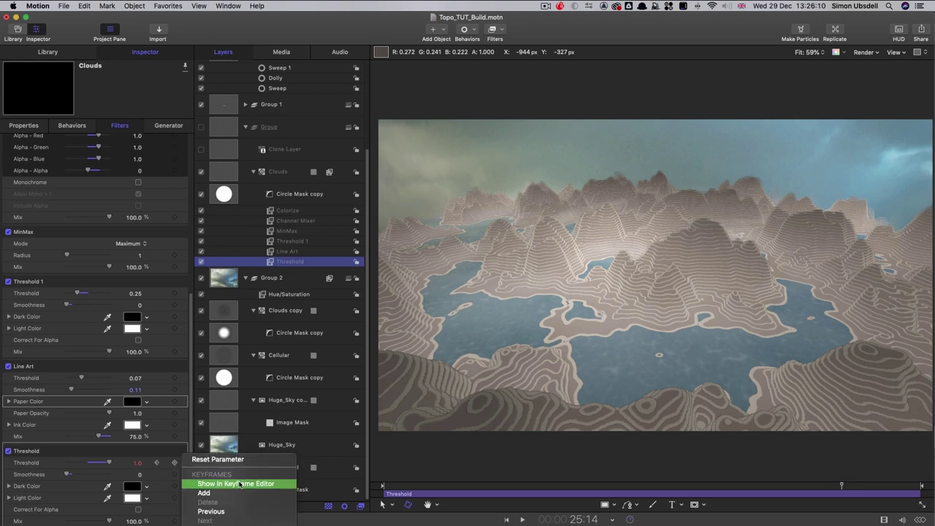
click(241, 483)
drag(601, 399, 685, 447)
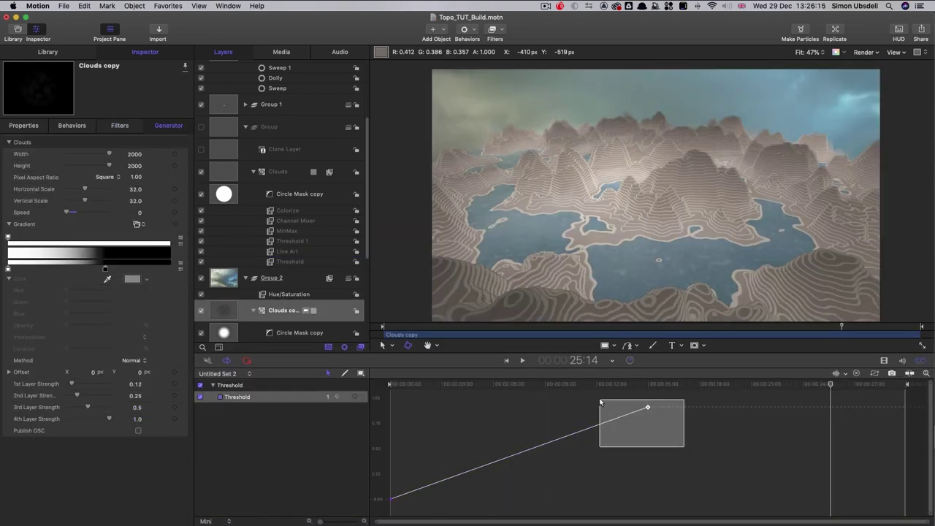
right_click(647, 405)
click(694, 401)
drag(694, 401, 384, 516)
right_click(648, 407)
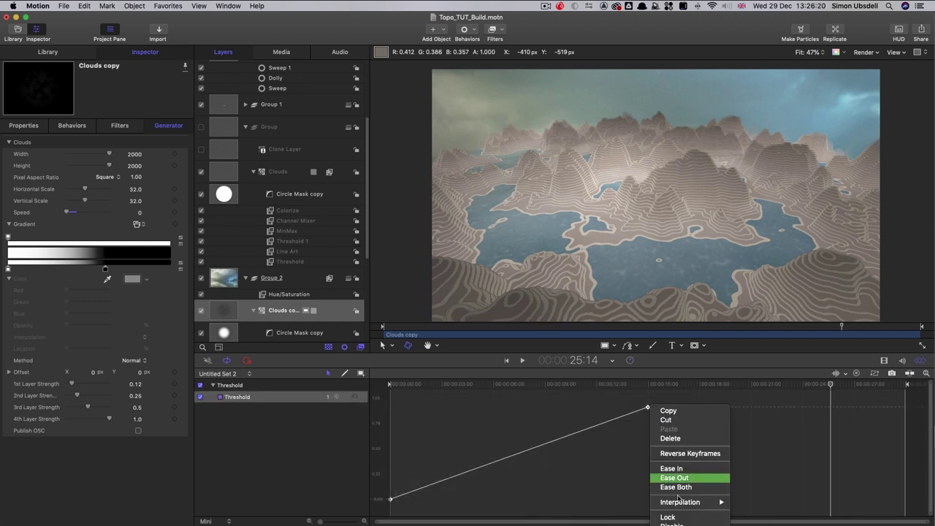
mouse_move(679, 502)
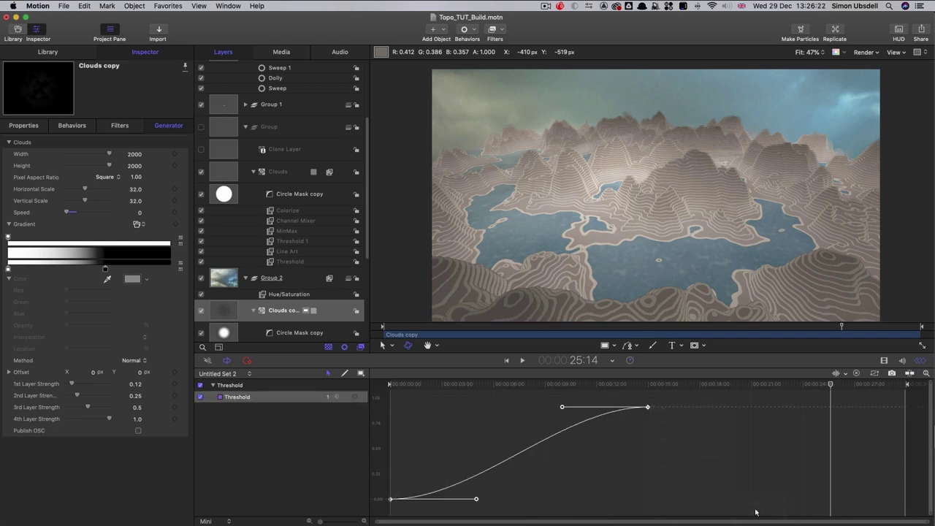
click(751, 521)
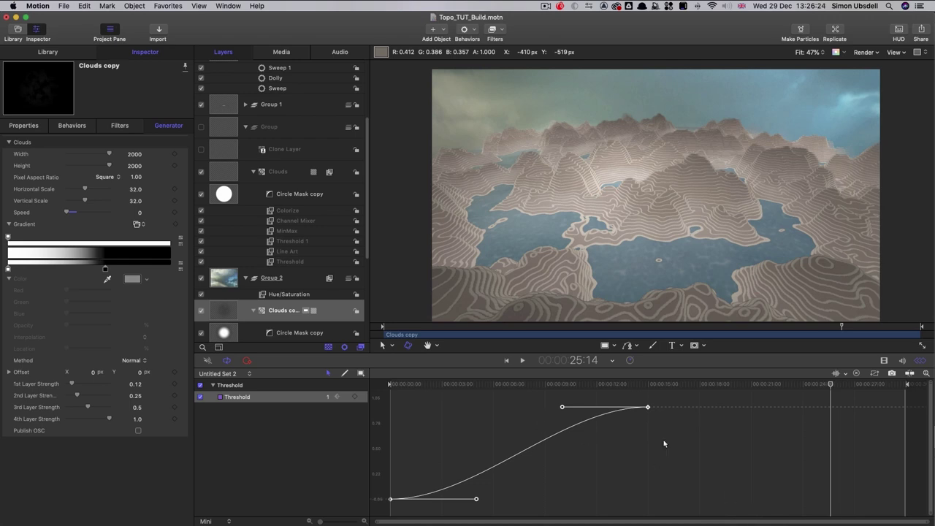
- Reshape the Threshold curve by pulling the upper keyframe's handle and adding a raised mid keyframe
click(680, 431)
drag(672, 425, 632, 401)
drag(563, 410, 582, 434)
double_click(519, 466)
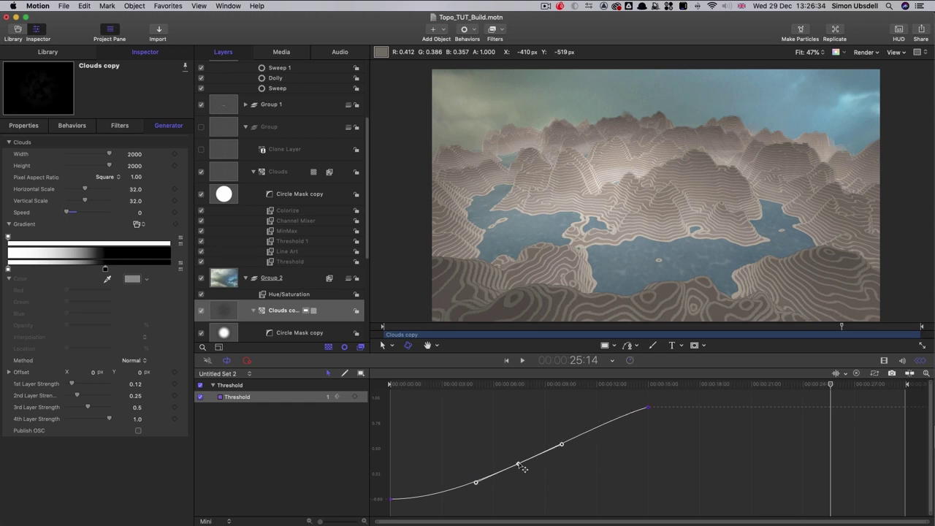
mouse_move(522, 467)
mouse_down()
mouse_move(518, 453)
mouse_move(509, 457)
mouse_up()
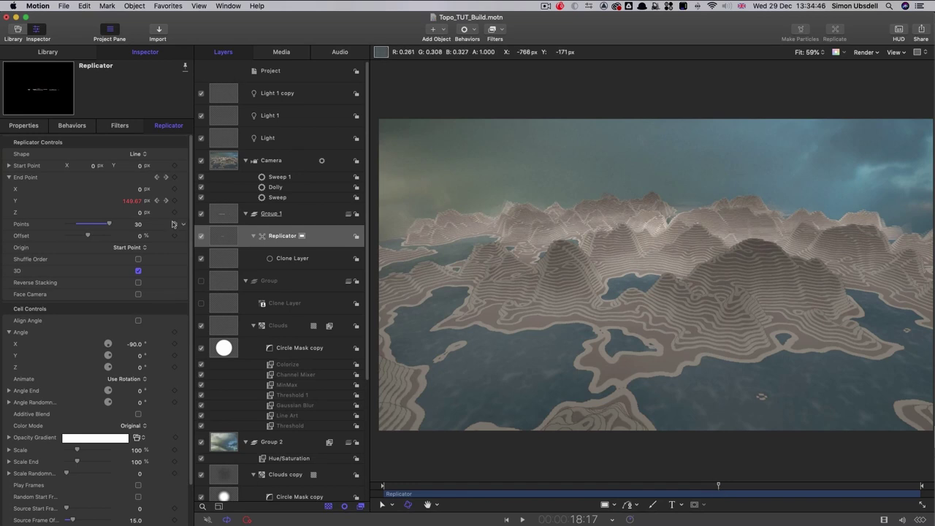
- Add an Extrude filter to the Replicator with Angle 270° and Distance 5, previewing several frames
click(223, 238)
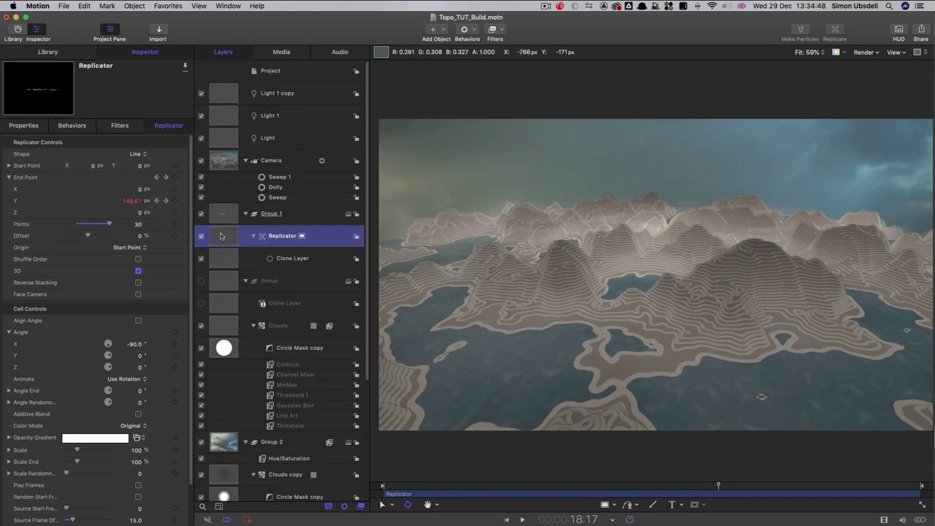
click(502, 30)
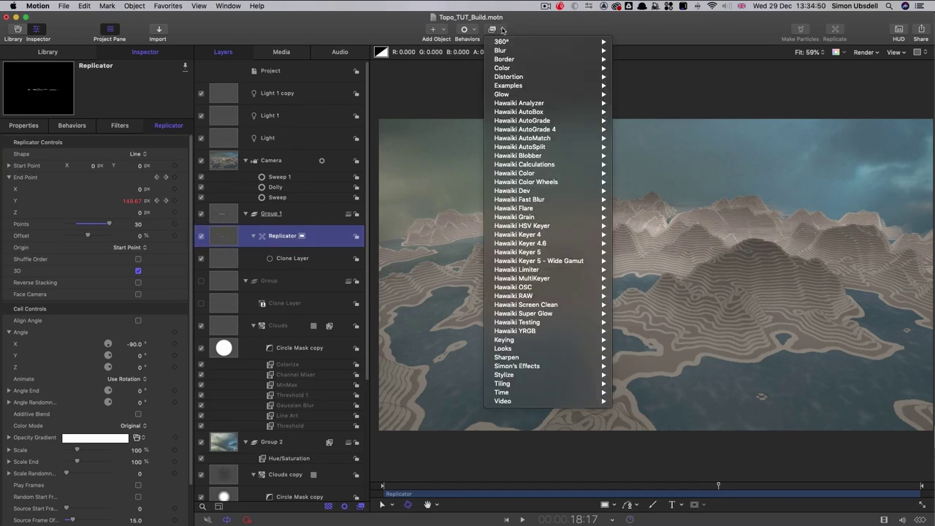
mouse_move(523, 375)
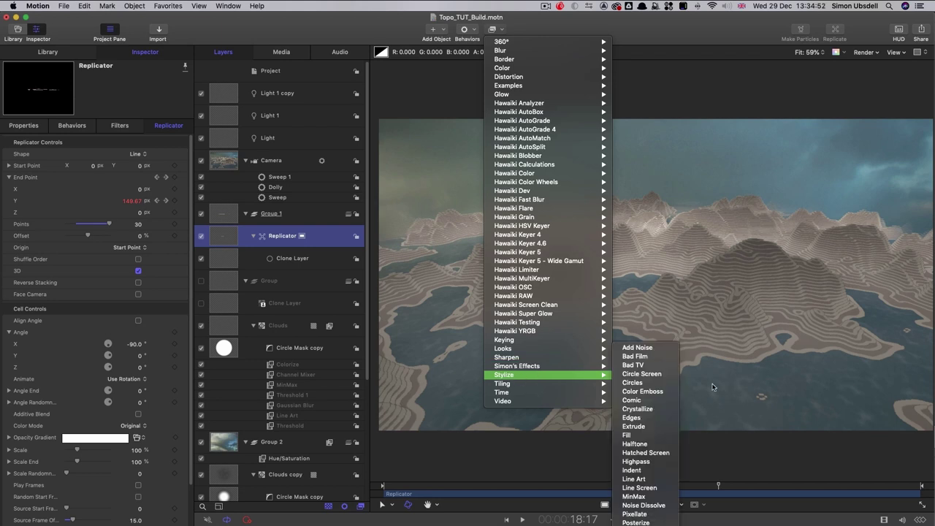
click(643, 426)
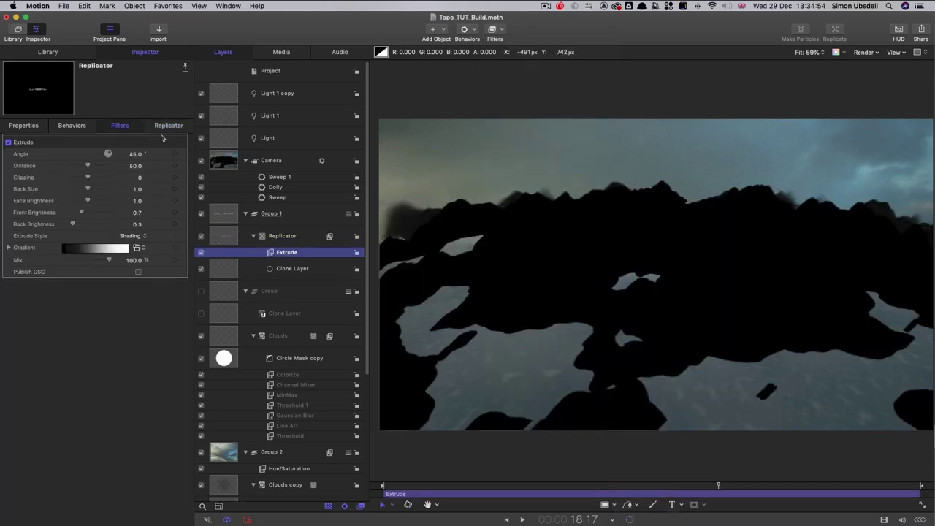
click(136, 154)
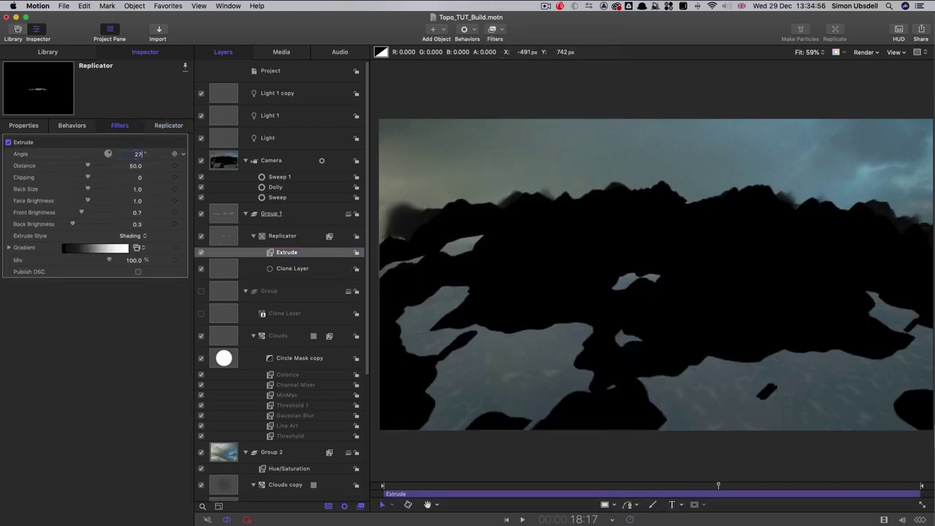
key(Return)
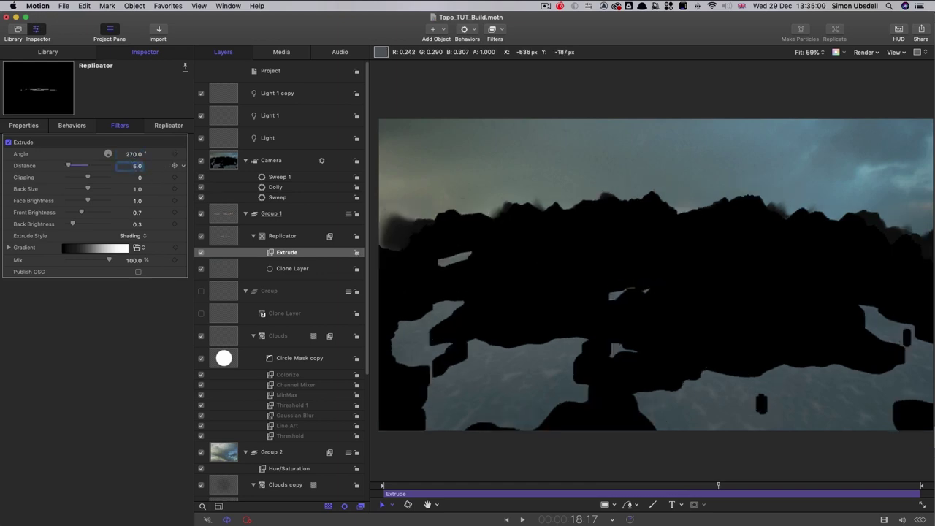
click(854, 486)
drag(854, 487, 815, 487)
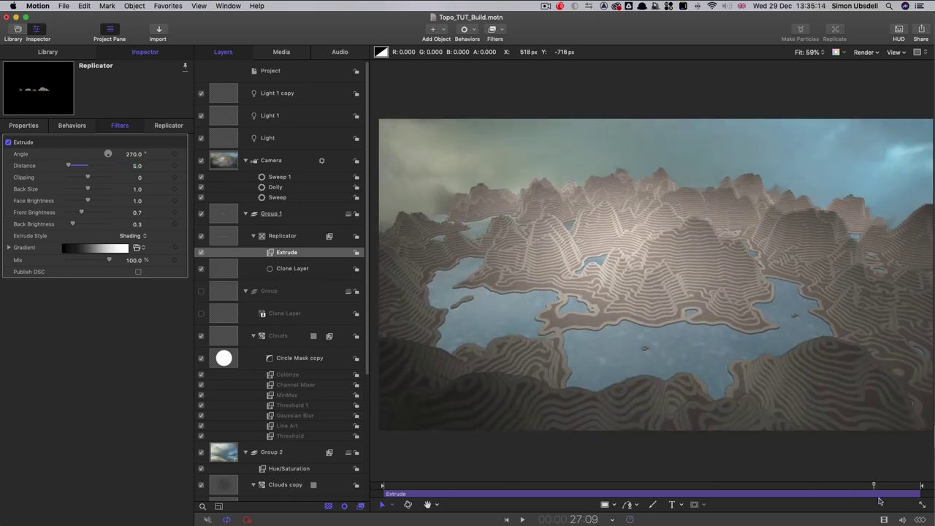
click(888, 486)
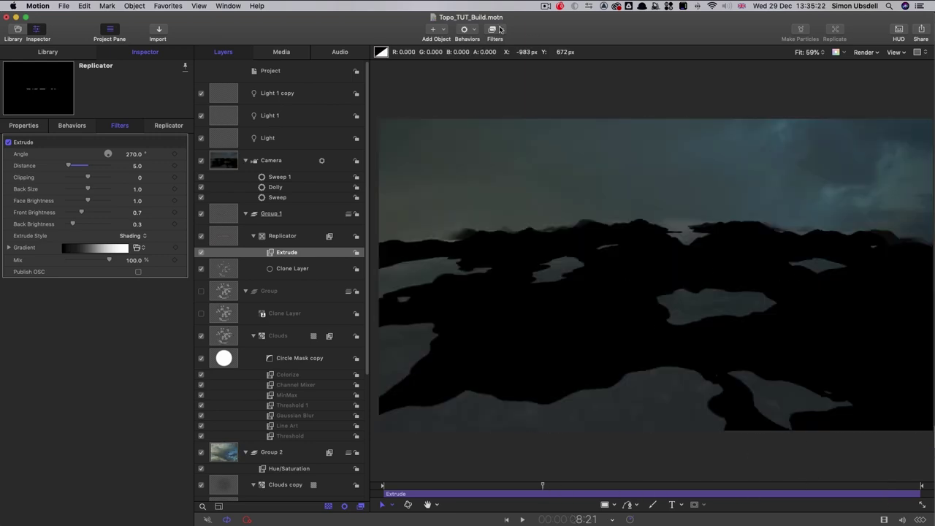
- Add point light Light 2 and scrub the mini-timeline to preview the lit terrain
click(440, 29)
click(453, 68)
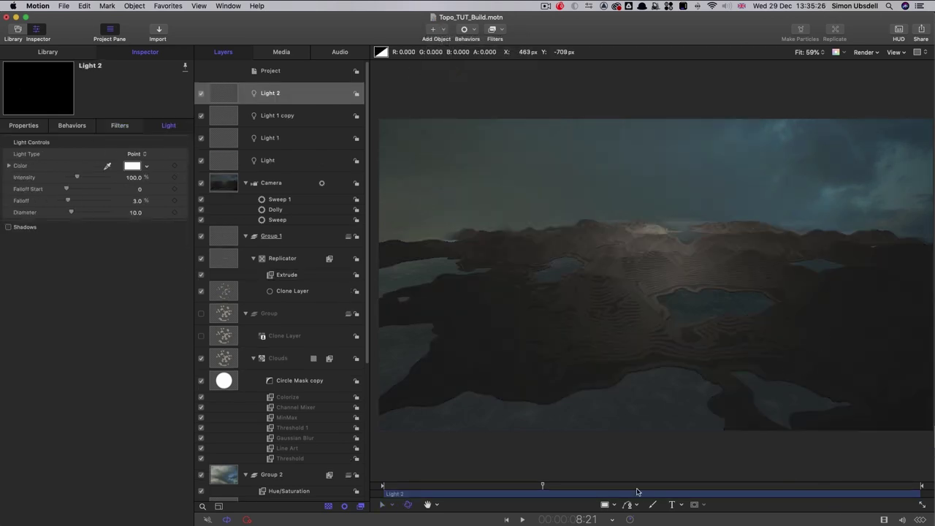
drag(637, 492, 881, 503)
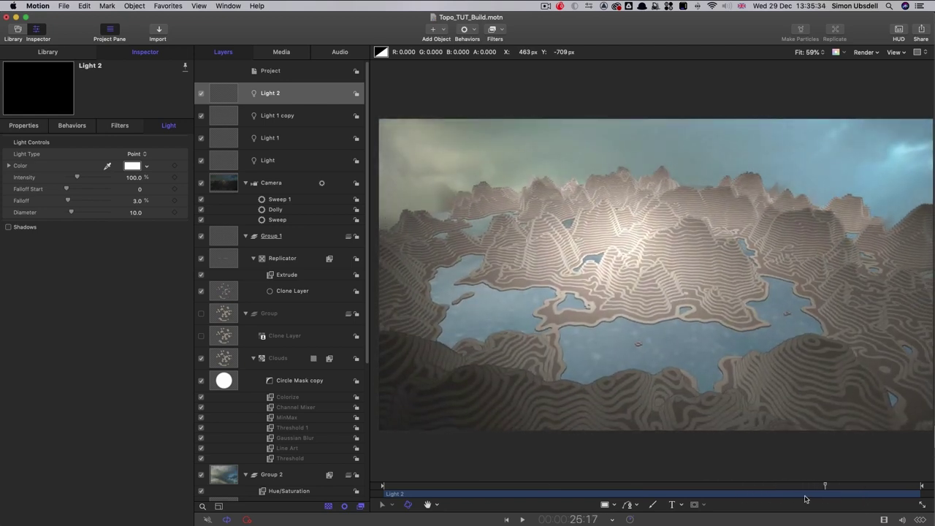
drag(565, 497, 578, 497)
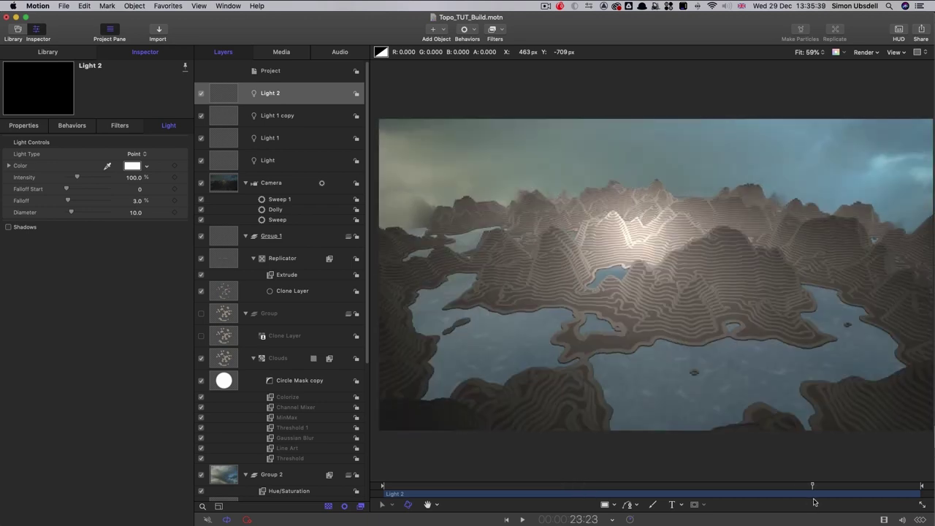
drag(815, 502, 816, 503)
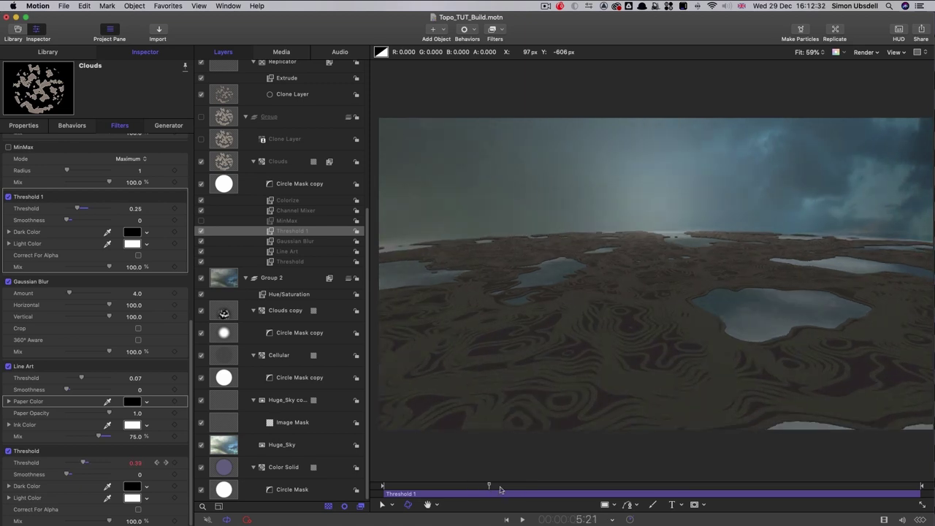
drag(500, 490, 520, 491)
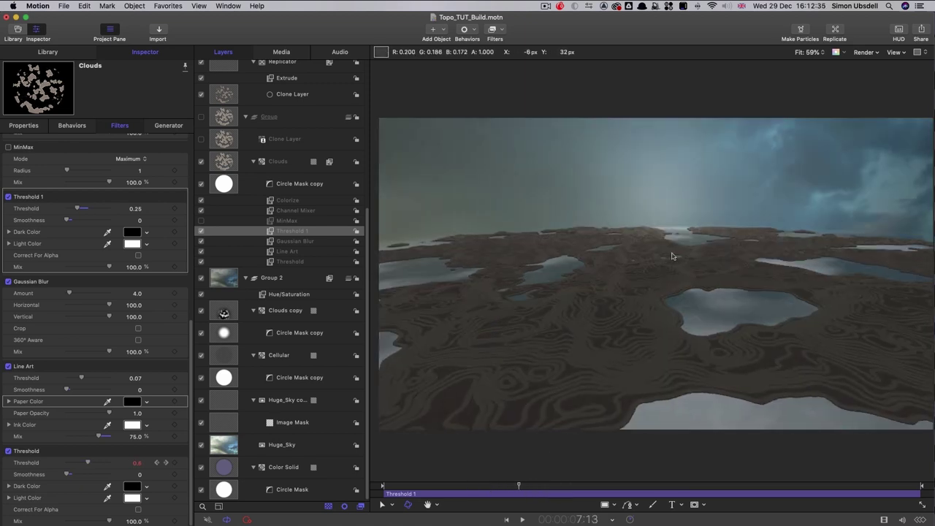
key(alt+z)
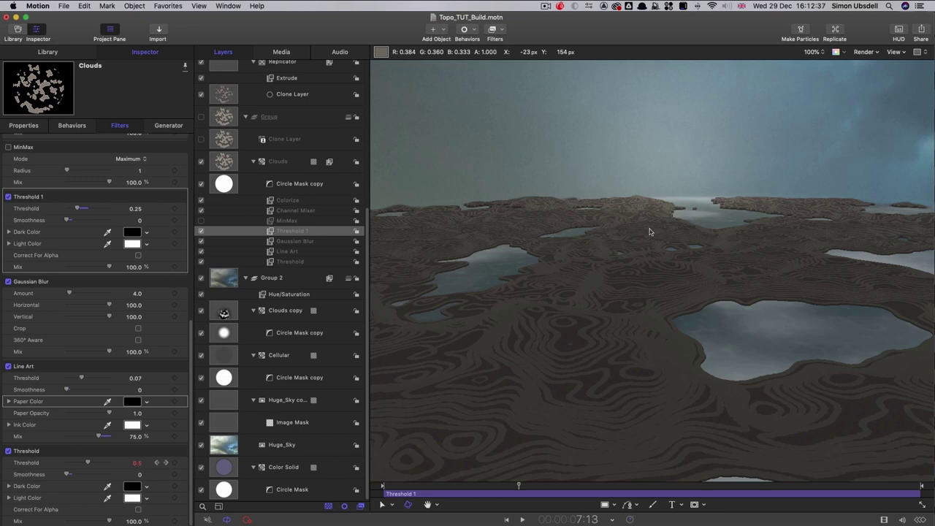
key(super+equal)
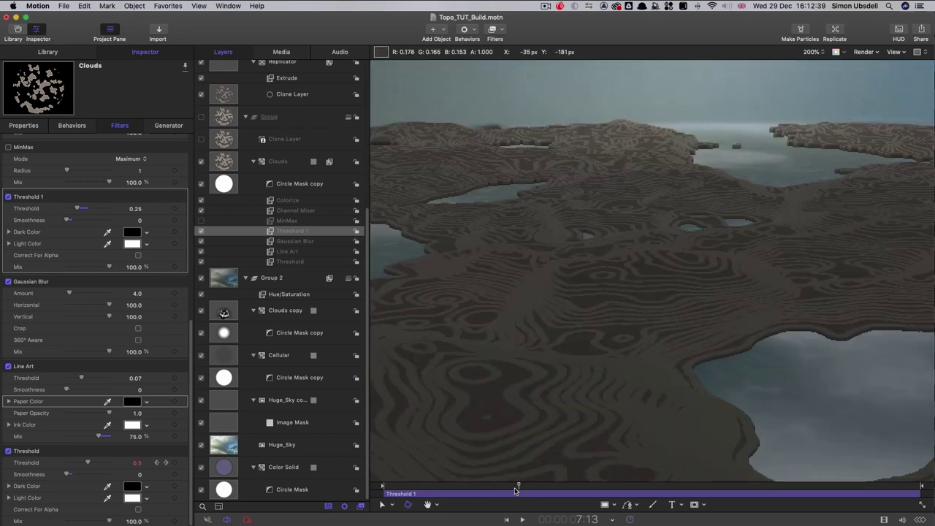
drag(532, 490, 556, 488)
key(shift+z)
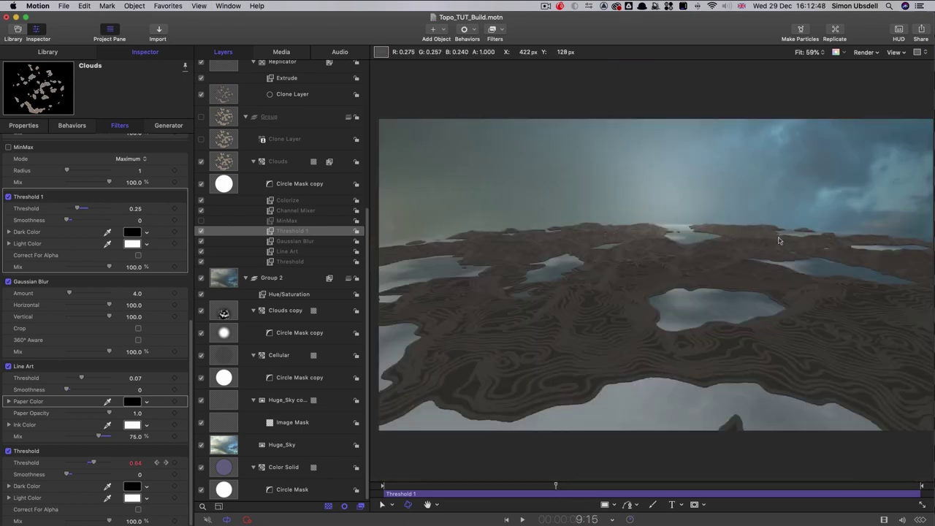
click(231, 164)
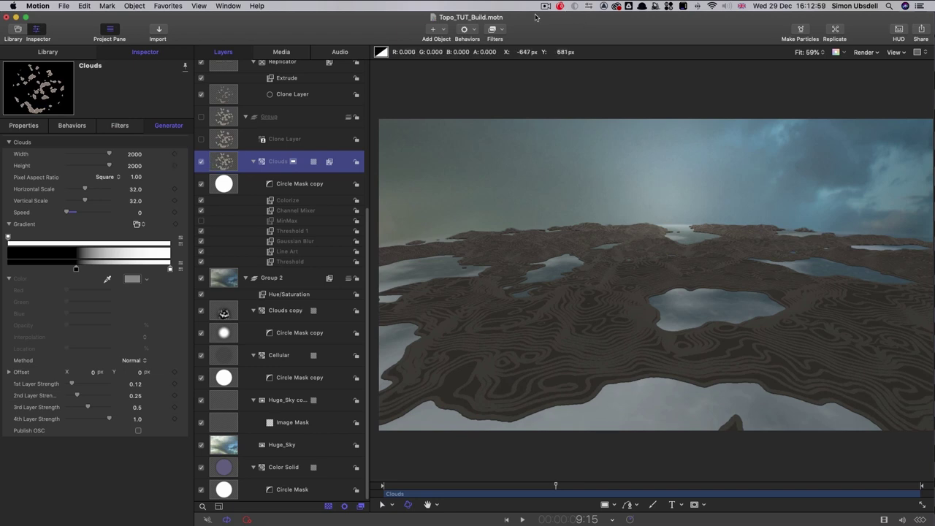
- Add a Gradient Blur to Clouds with Point 1 at (0, -540) and Point 2 at (0, 1000)
click(502, 30)
mouse_move(541, 51)
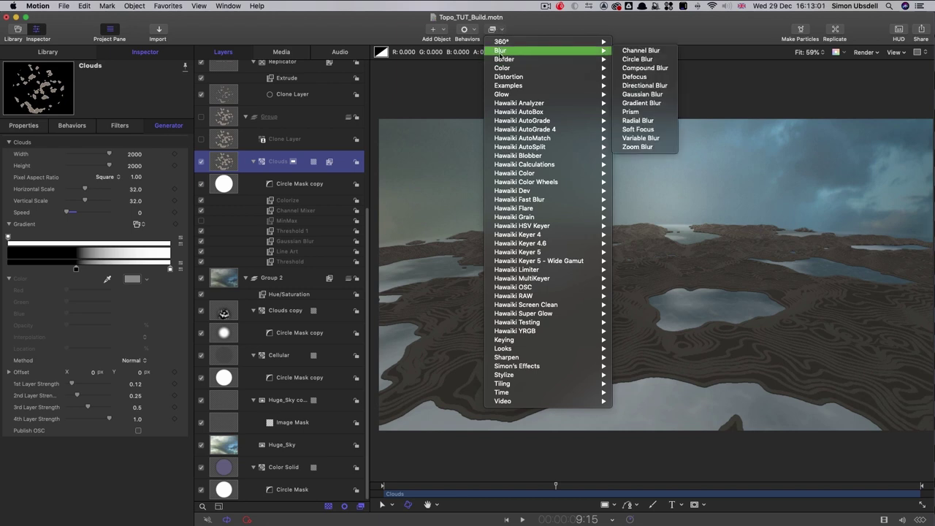
click(648, 106)
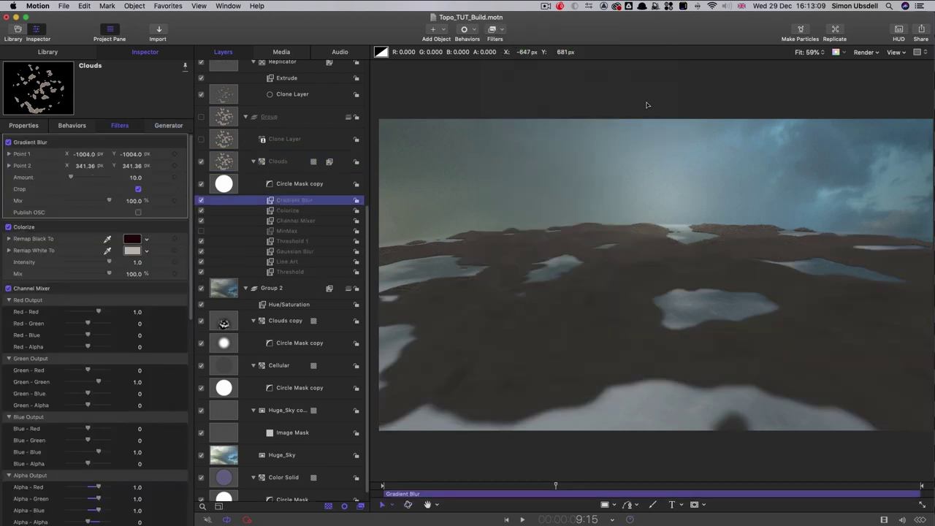
click(86, 155)
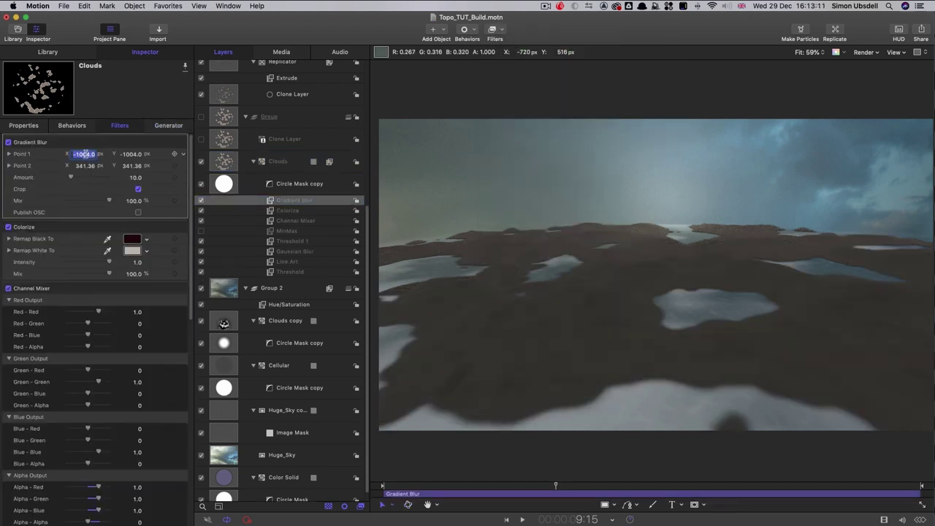
text(0)
key(Tab)
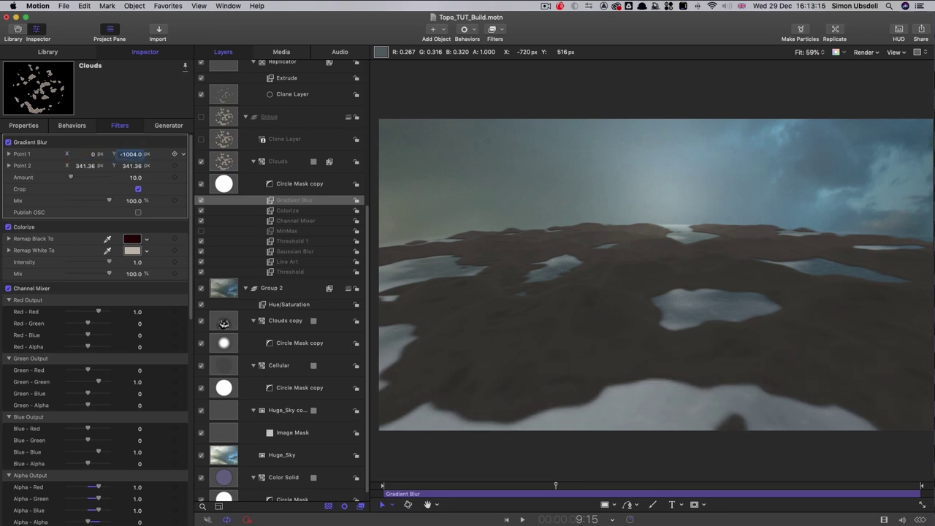
text(-540)
key(Tab)
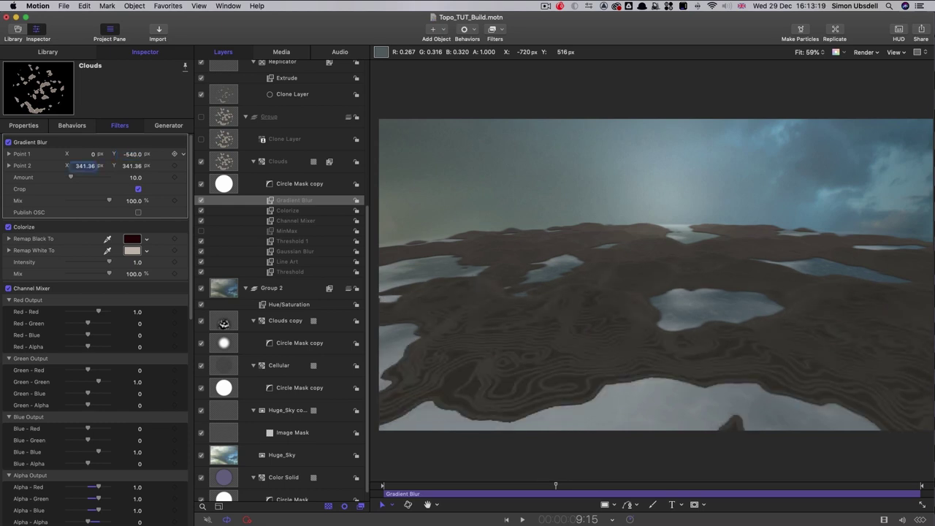
text(0)
key(Tab)
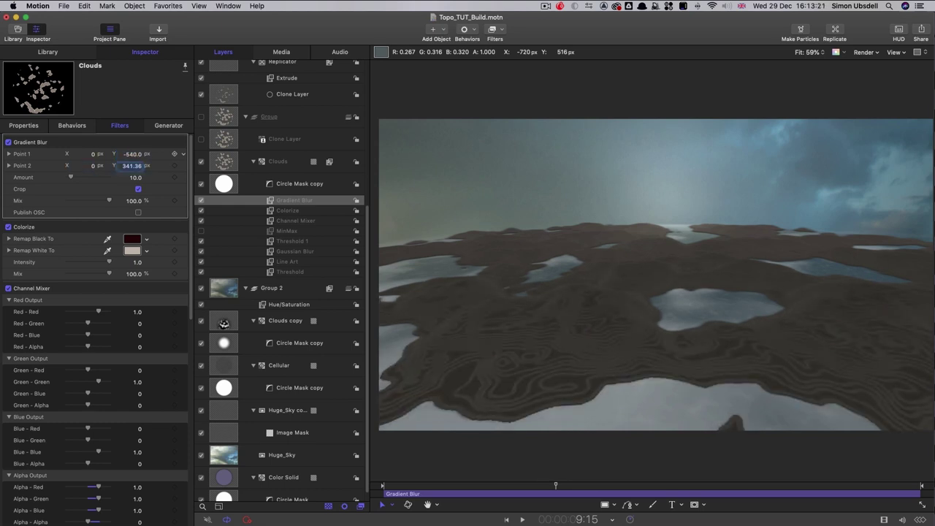
text(1000)
key(Return)
- Set the Gradient Blur amount to 7.0 and toggle it off and on to compare
click(135, 178)
text(7.0)
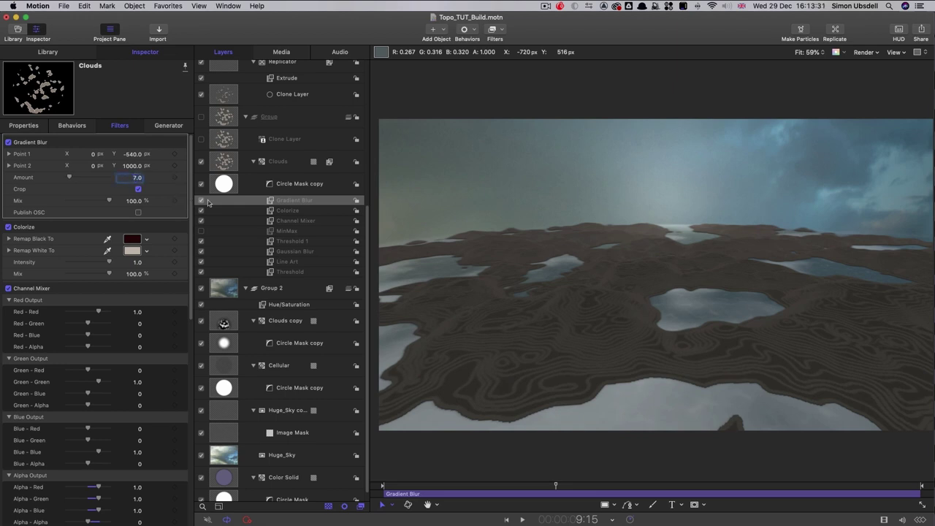
click(201, 200)
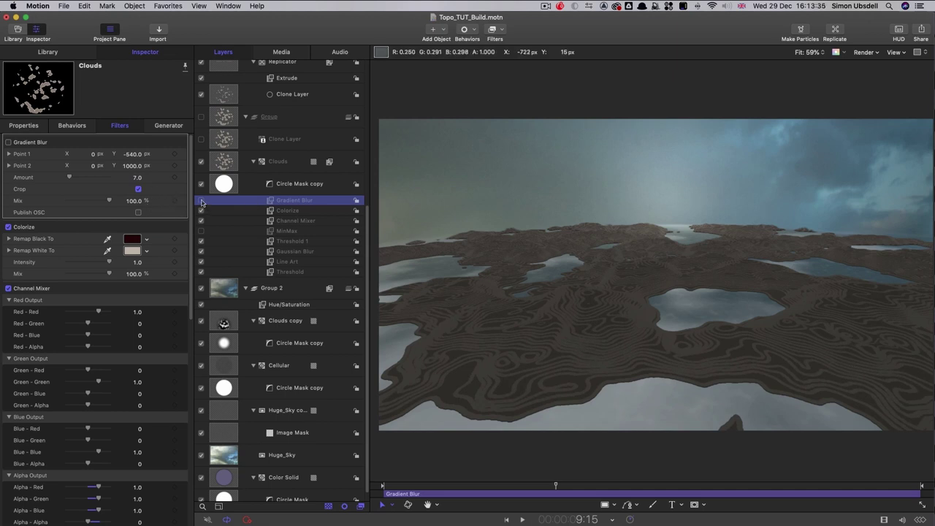
click(202, 200)
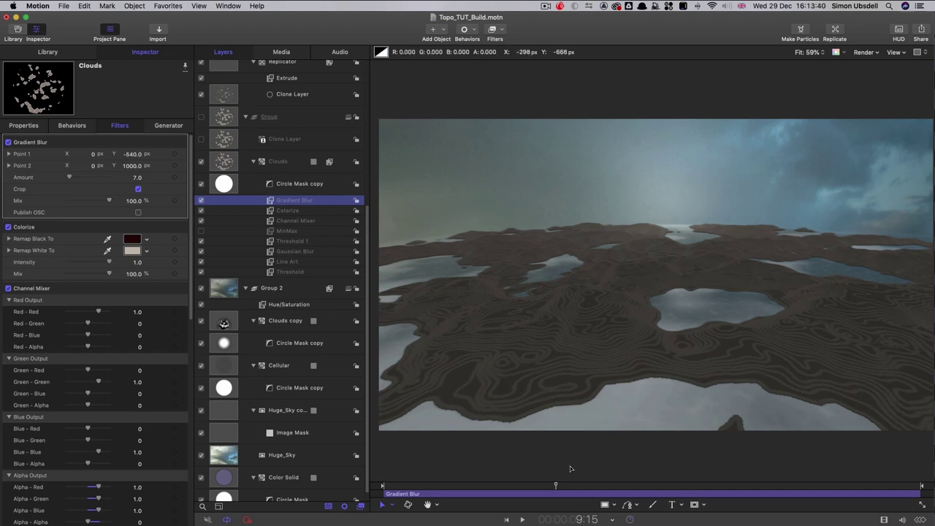
drag(557, 485, 583, 488)
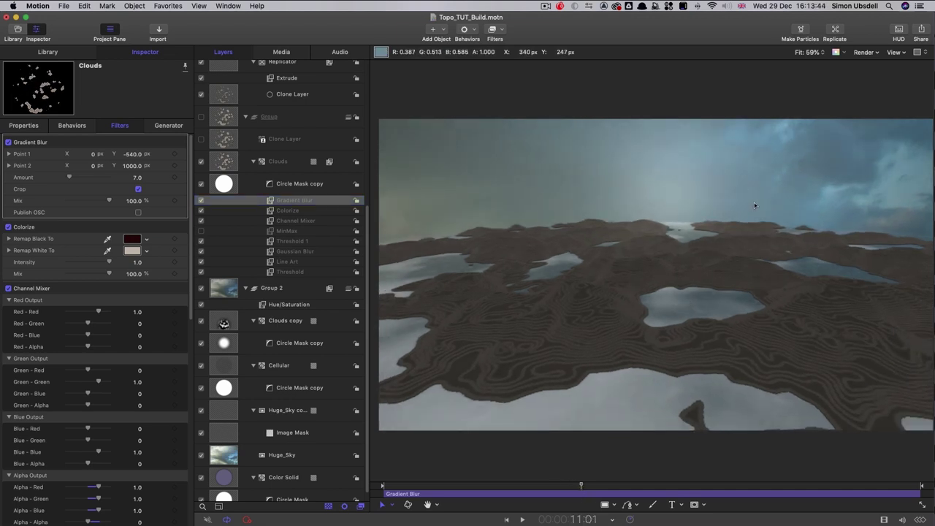
click(204, 201)
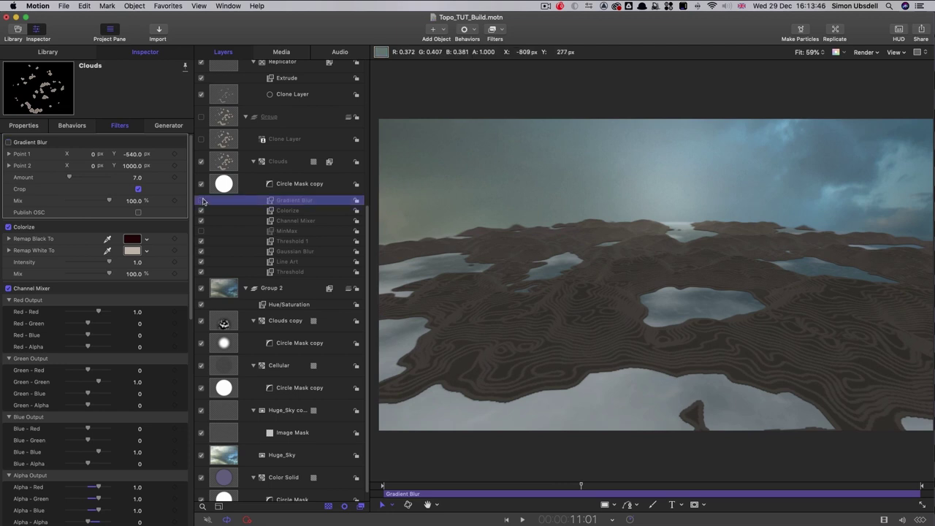